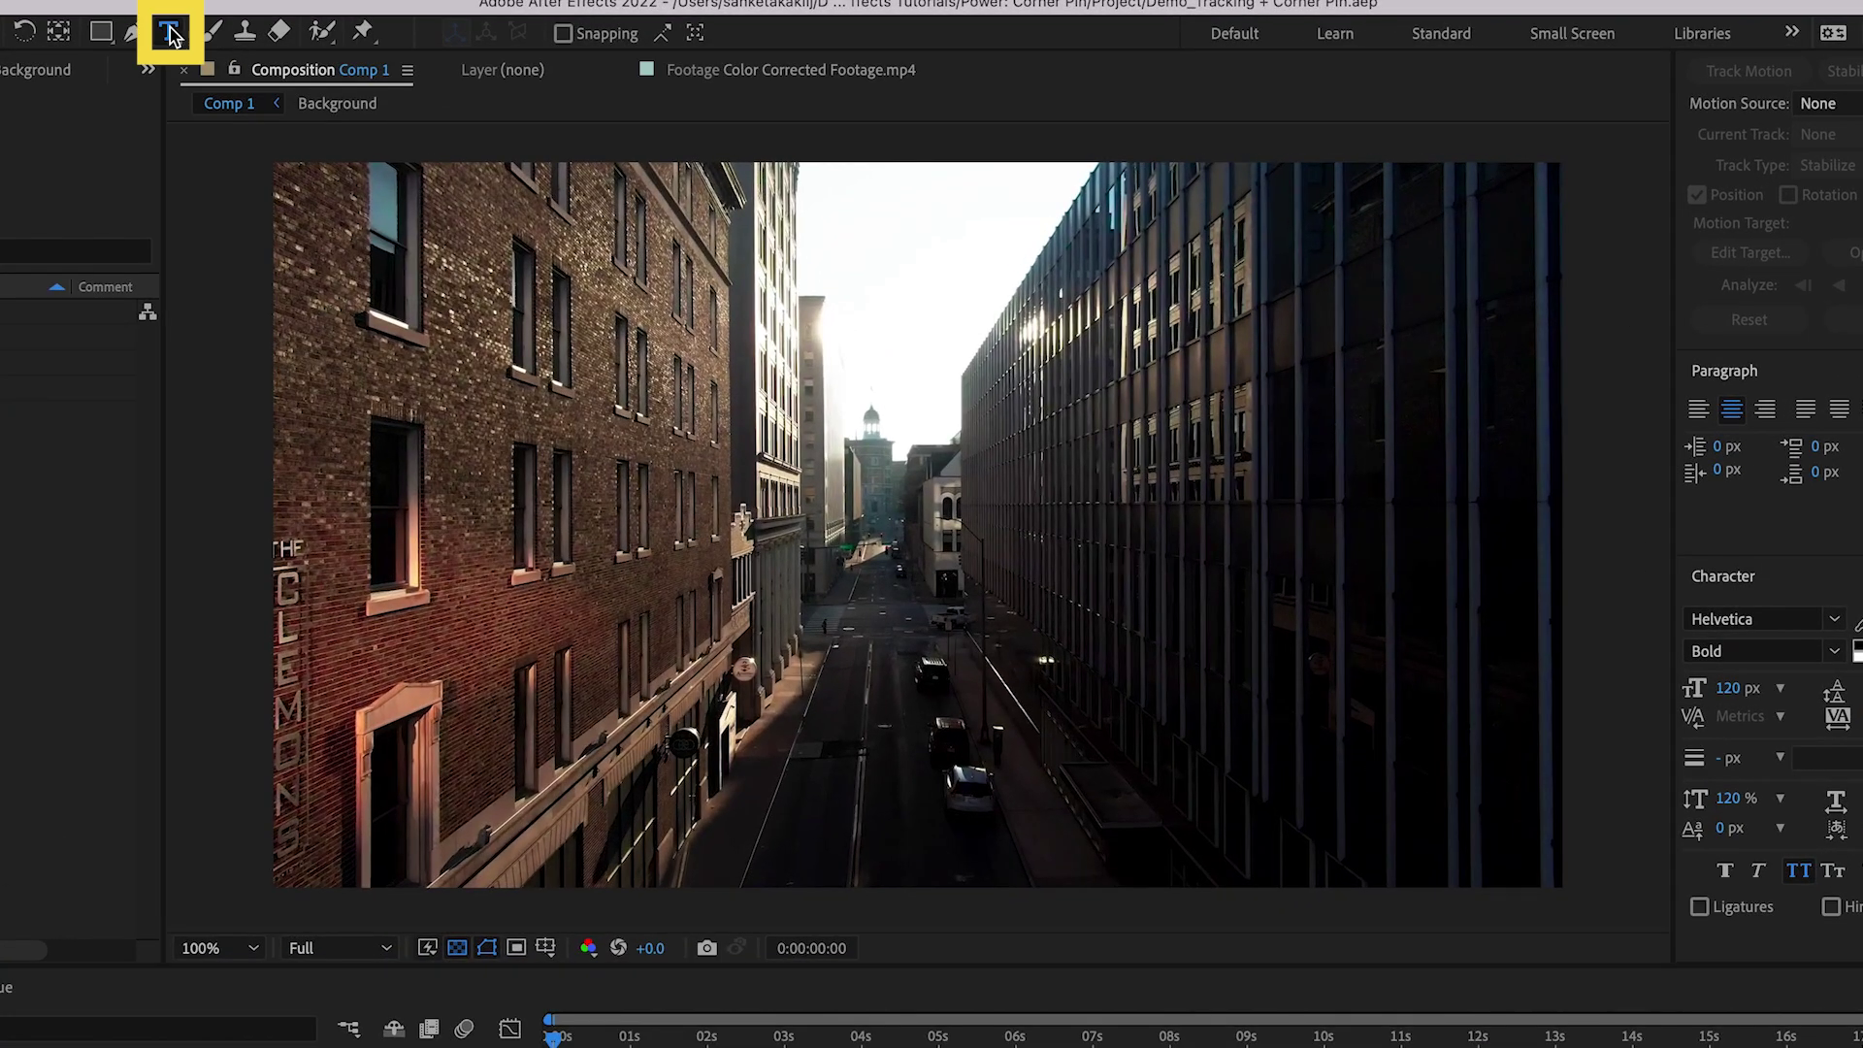
{"action": "key", "text": "super+t"}
{"action": "left_click", "coordinate": [704, 380]}
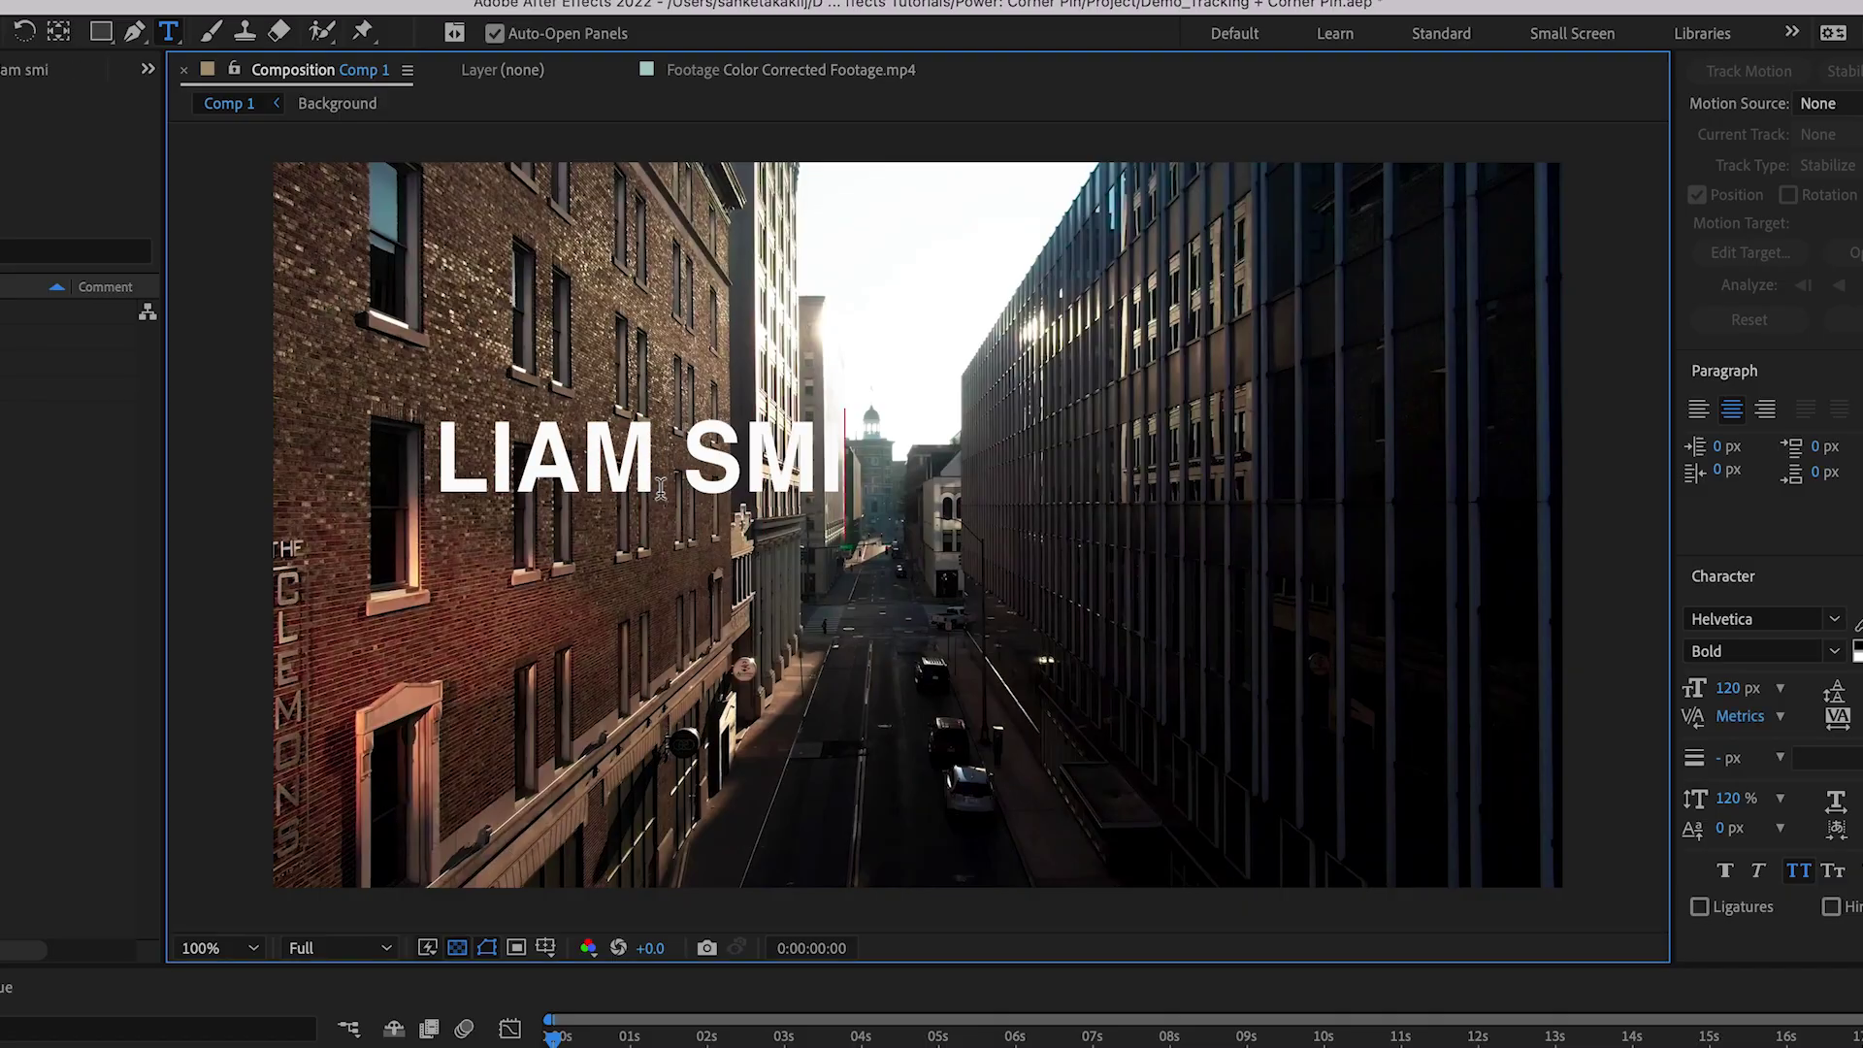
{"action": "key", "text": "Escape"}
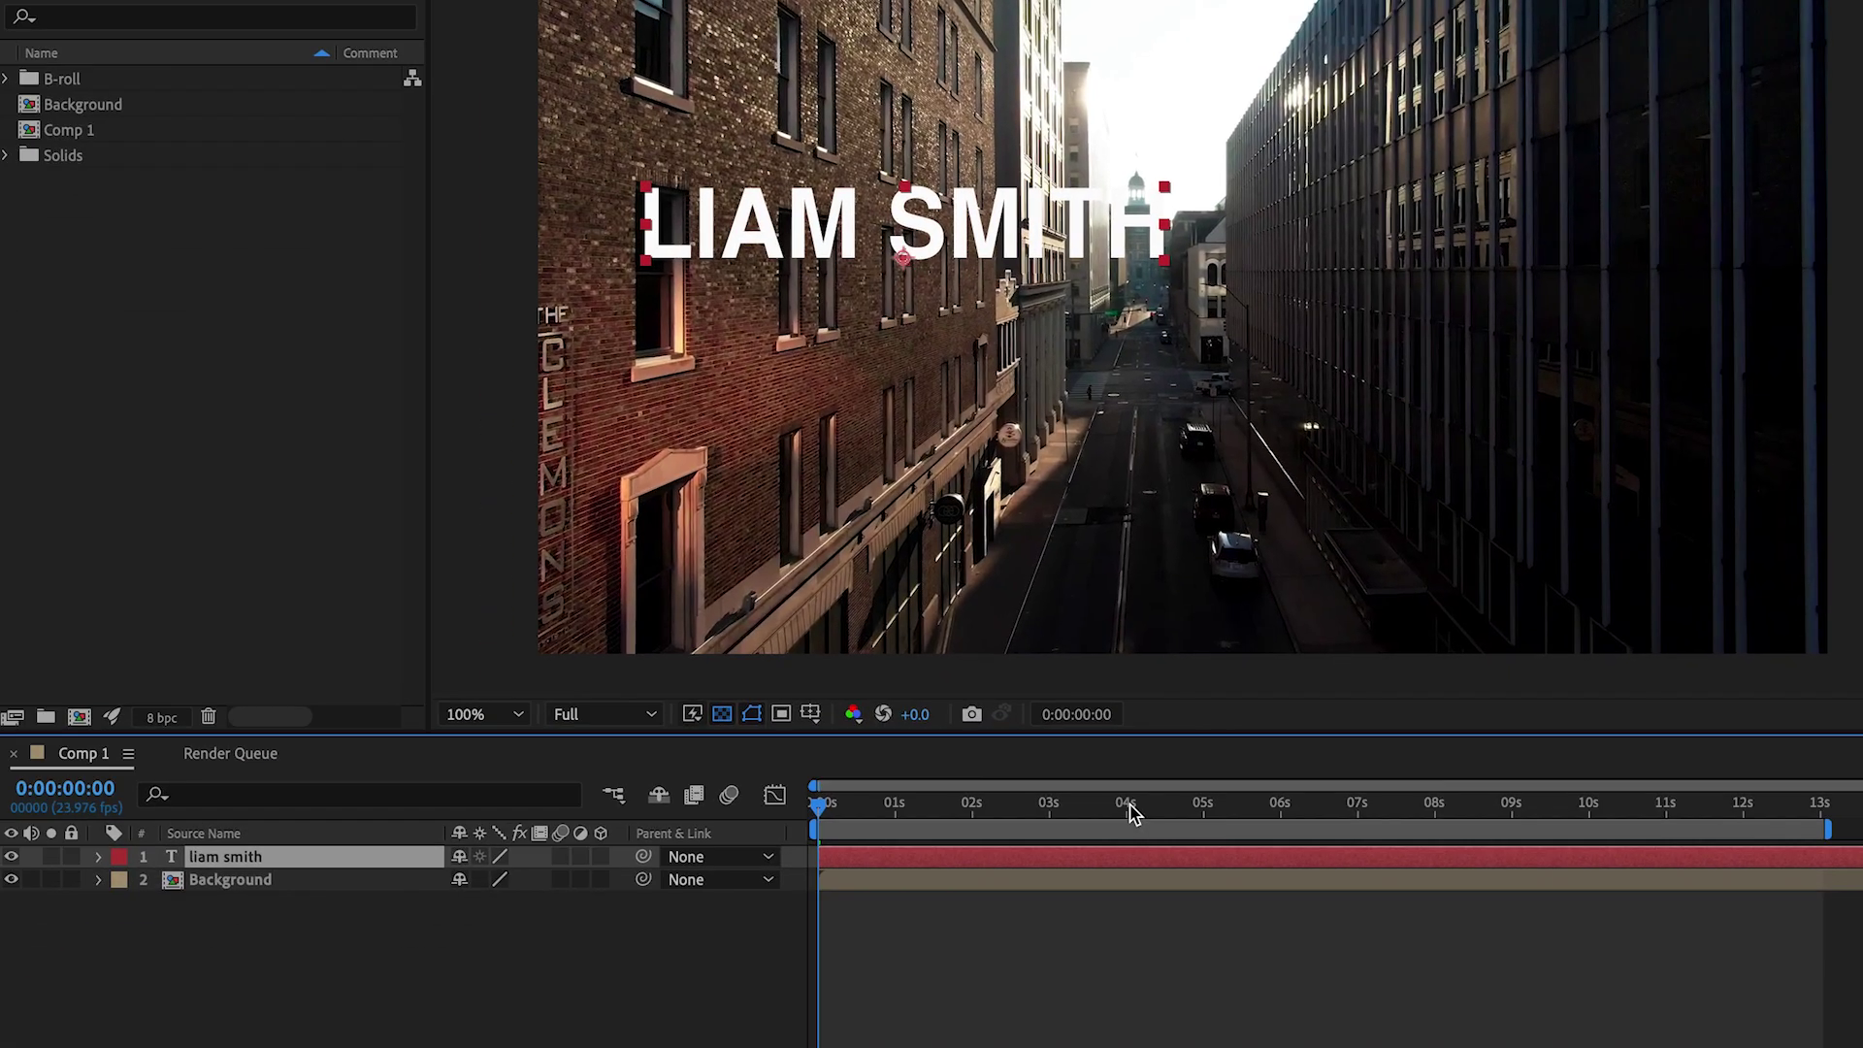
Step: Scale the title to 140% and move it toward the upper middle of the frame
{"action": "key", "text": "p"}
{"action": "key", "text": "shift+s"}
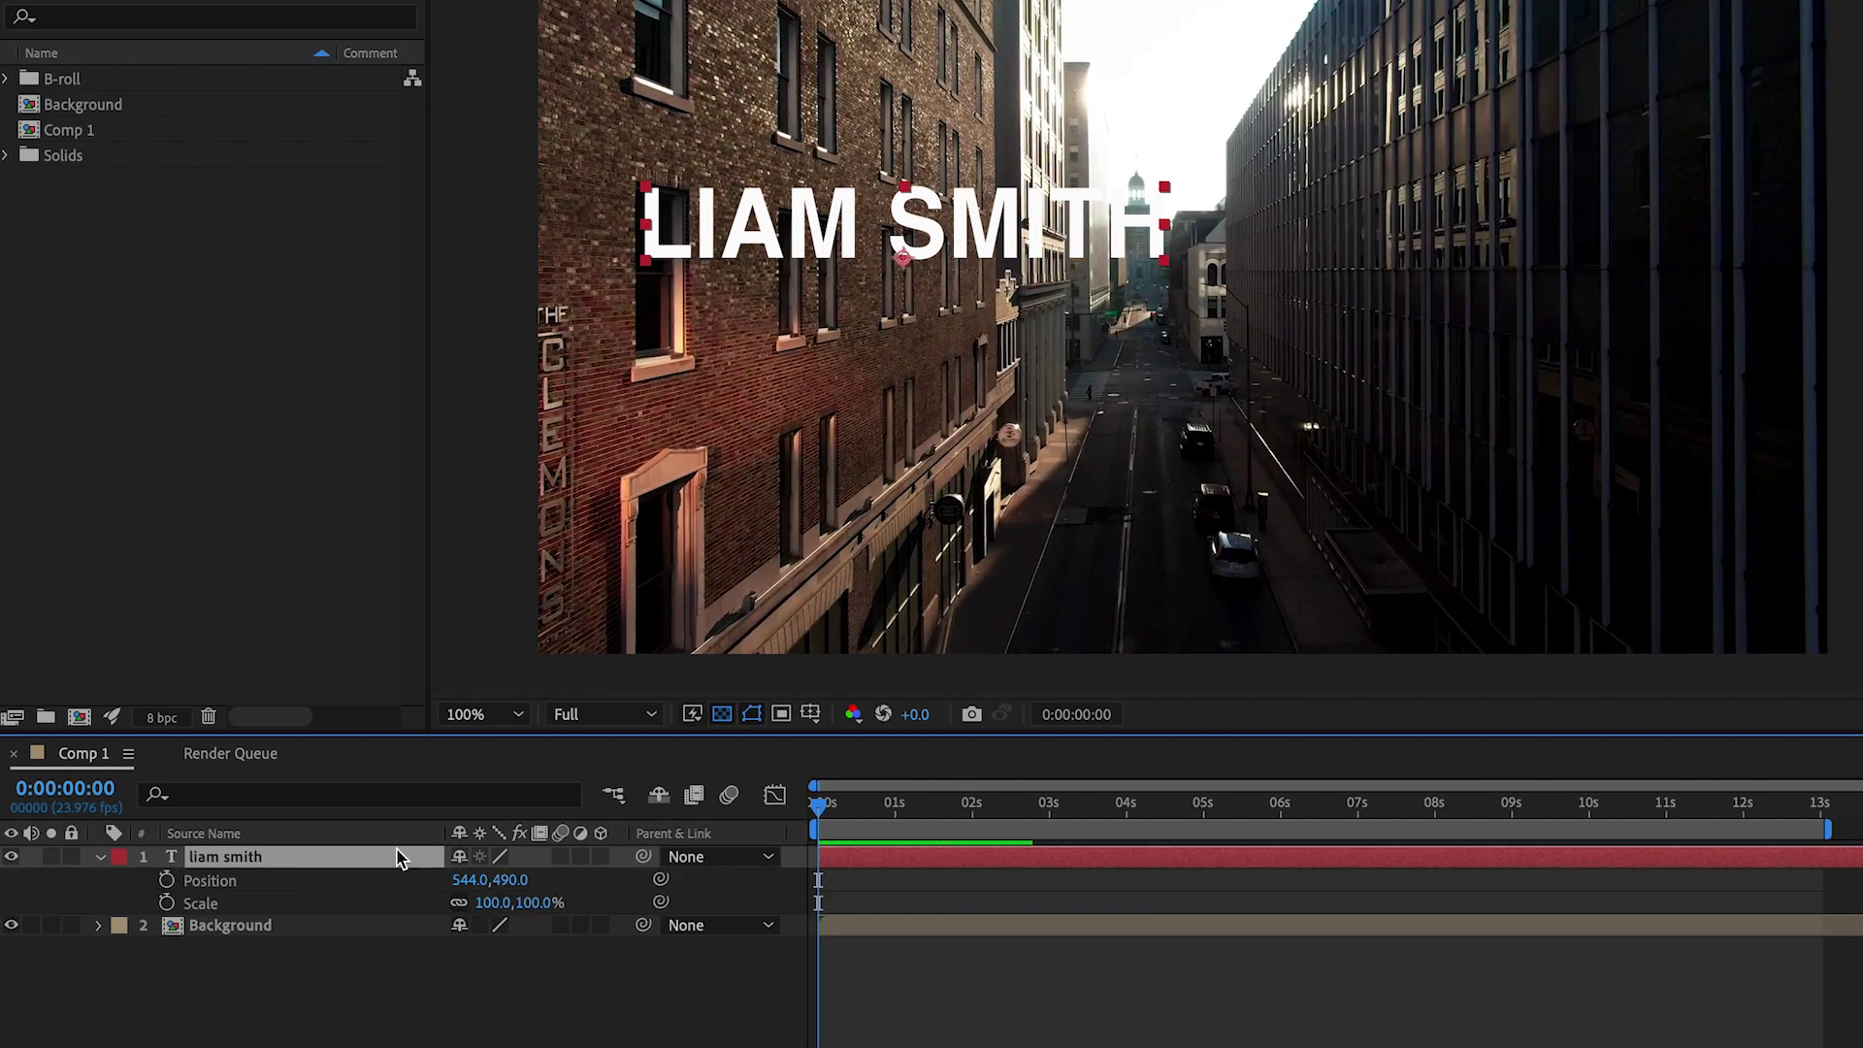
{"action": "left_click", "coordinate": [492, 902]}
{"action": "type", "text": "140"}
{"action": "key", "text": "Return"}
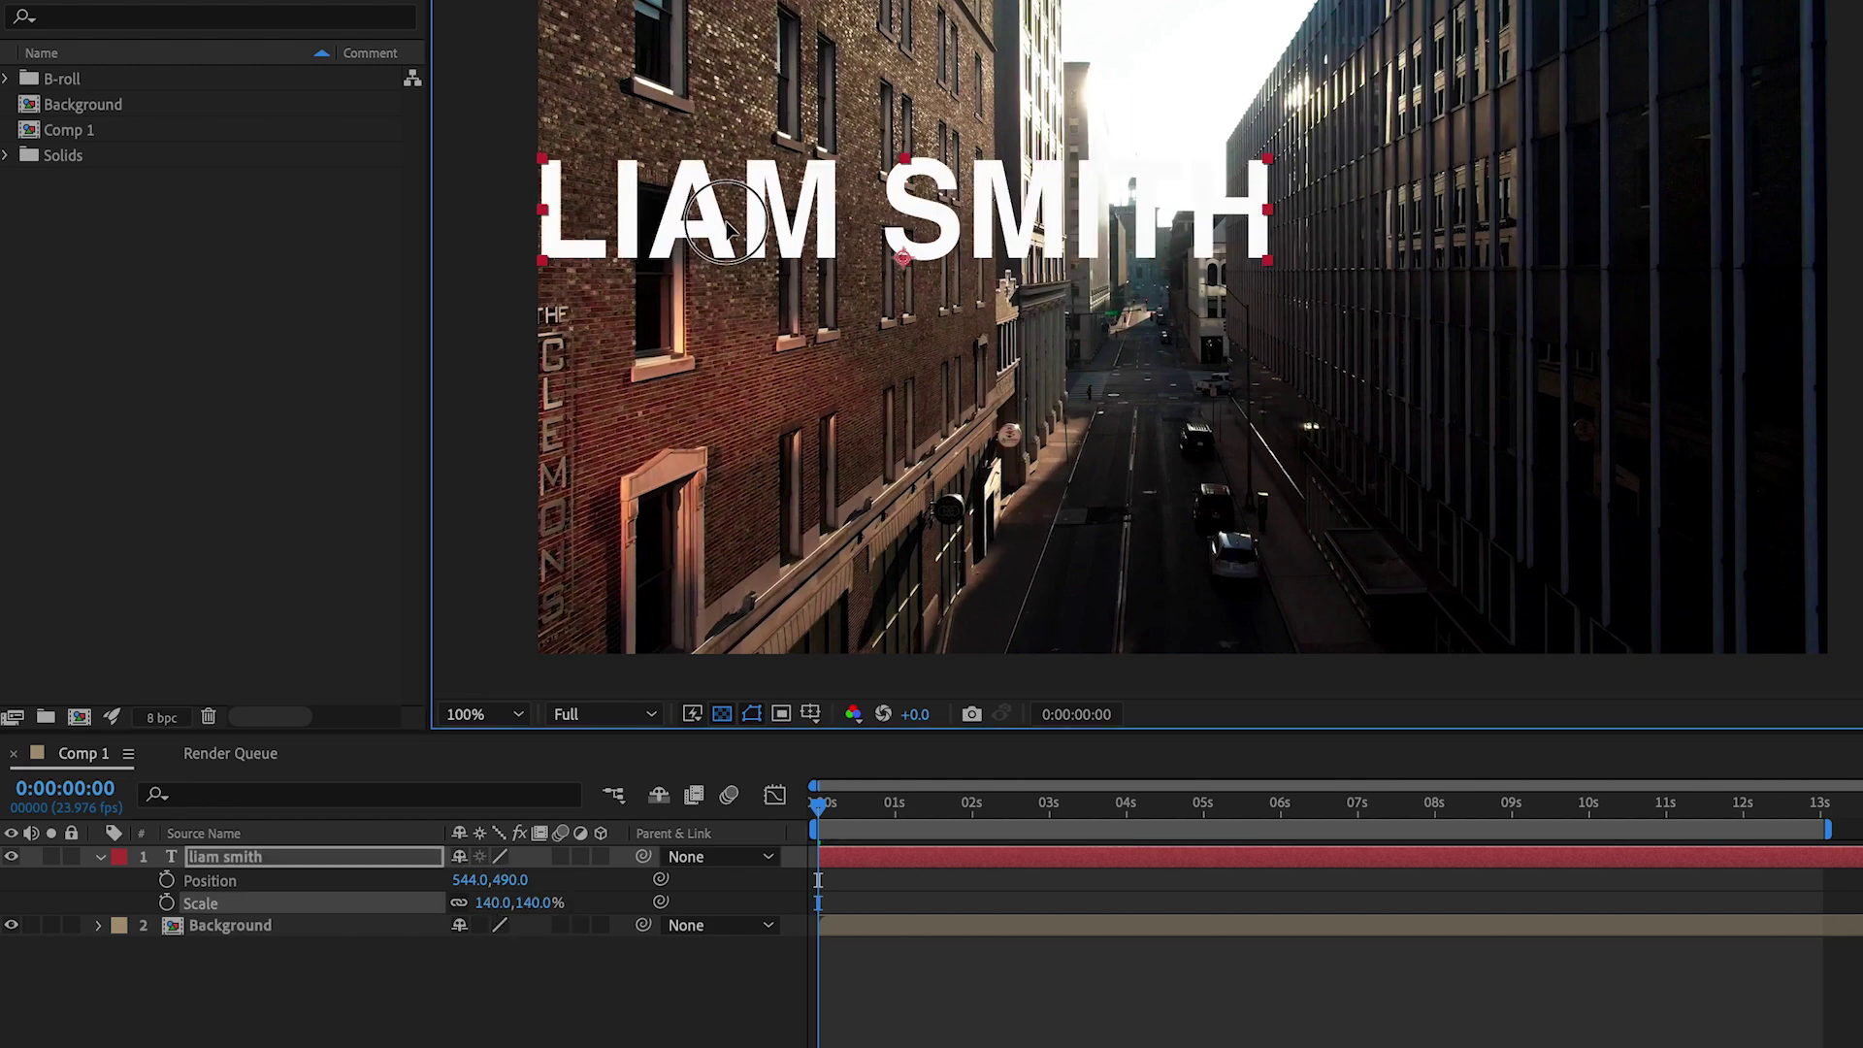
{"action": "left_click_drag", "start_coordinate": [1110, 389], "coordinate": [1357, 437]}
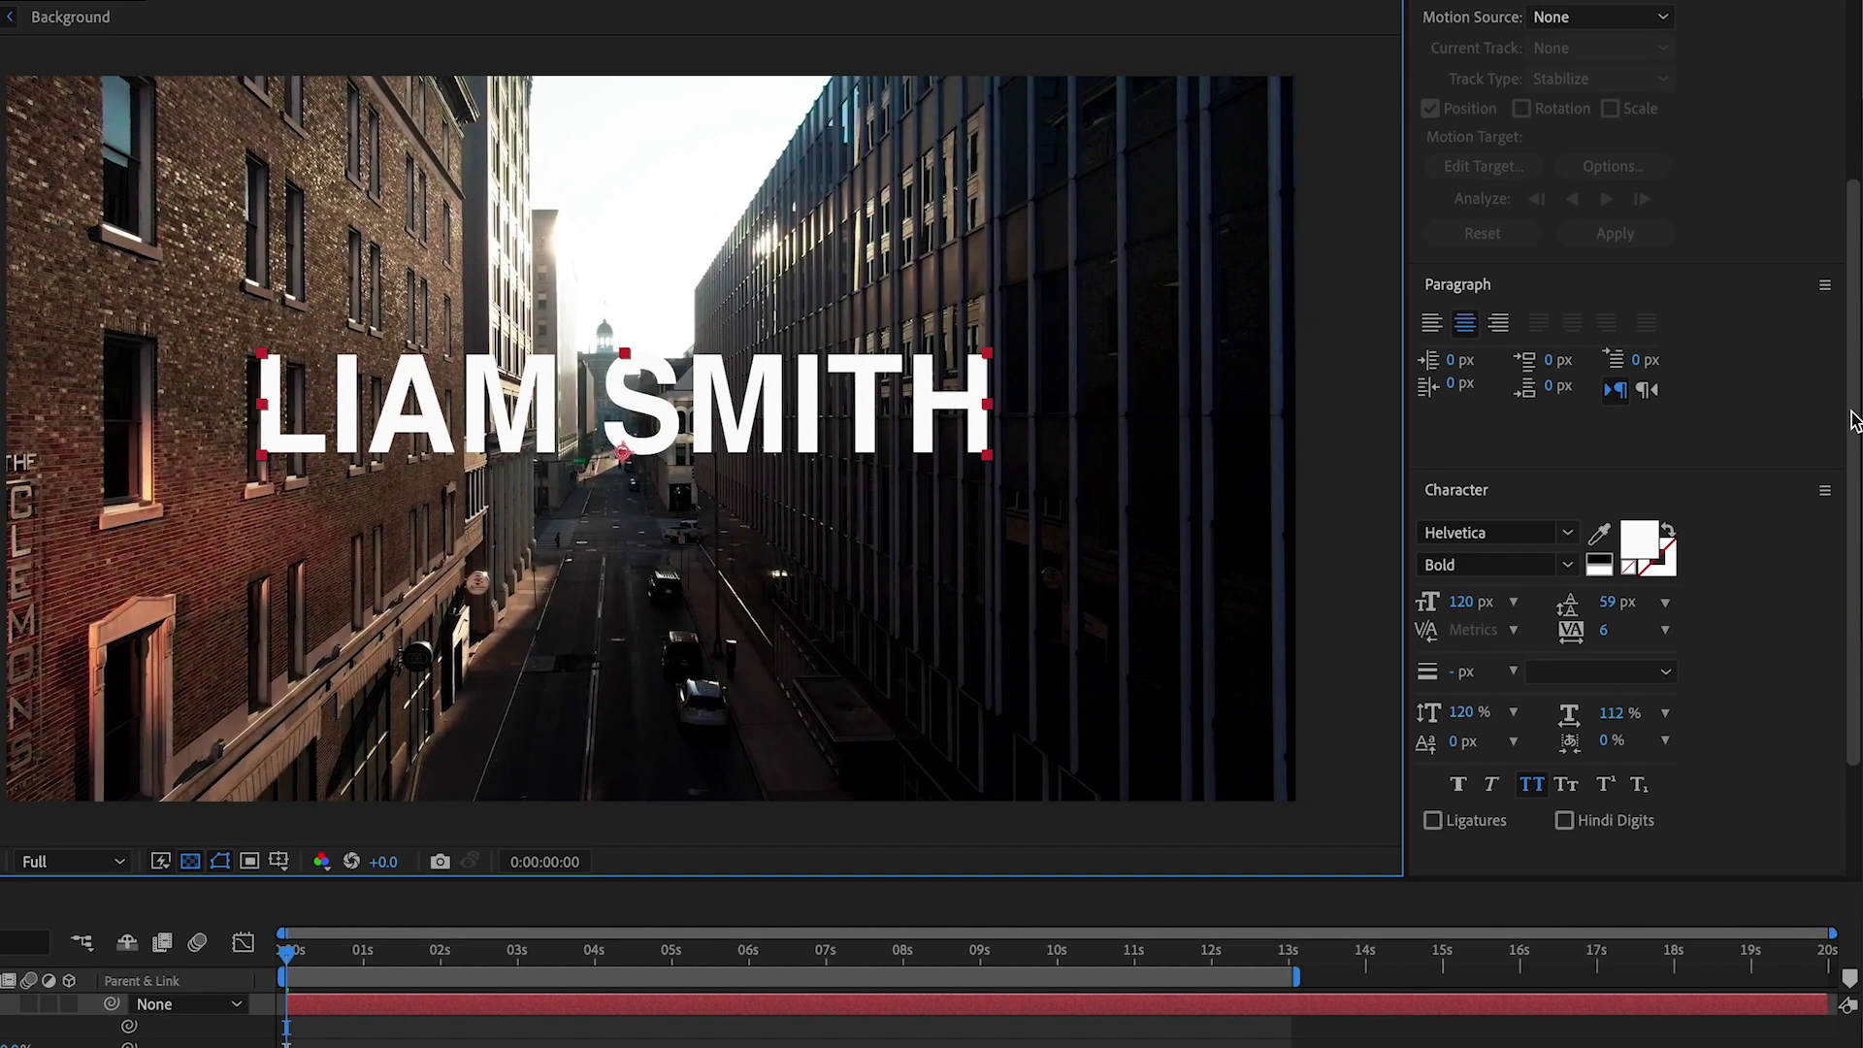
{"action": "scroll", "coordinate": [1819, 500], "scroll_direction": "down", "scroll_amount": 4}
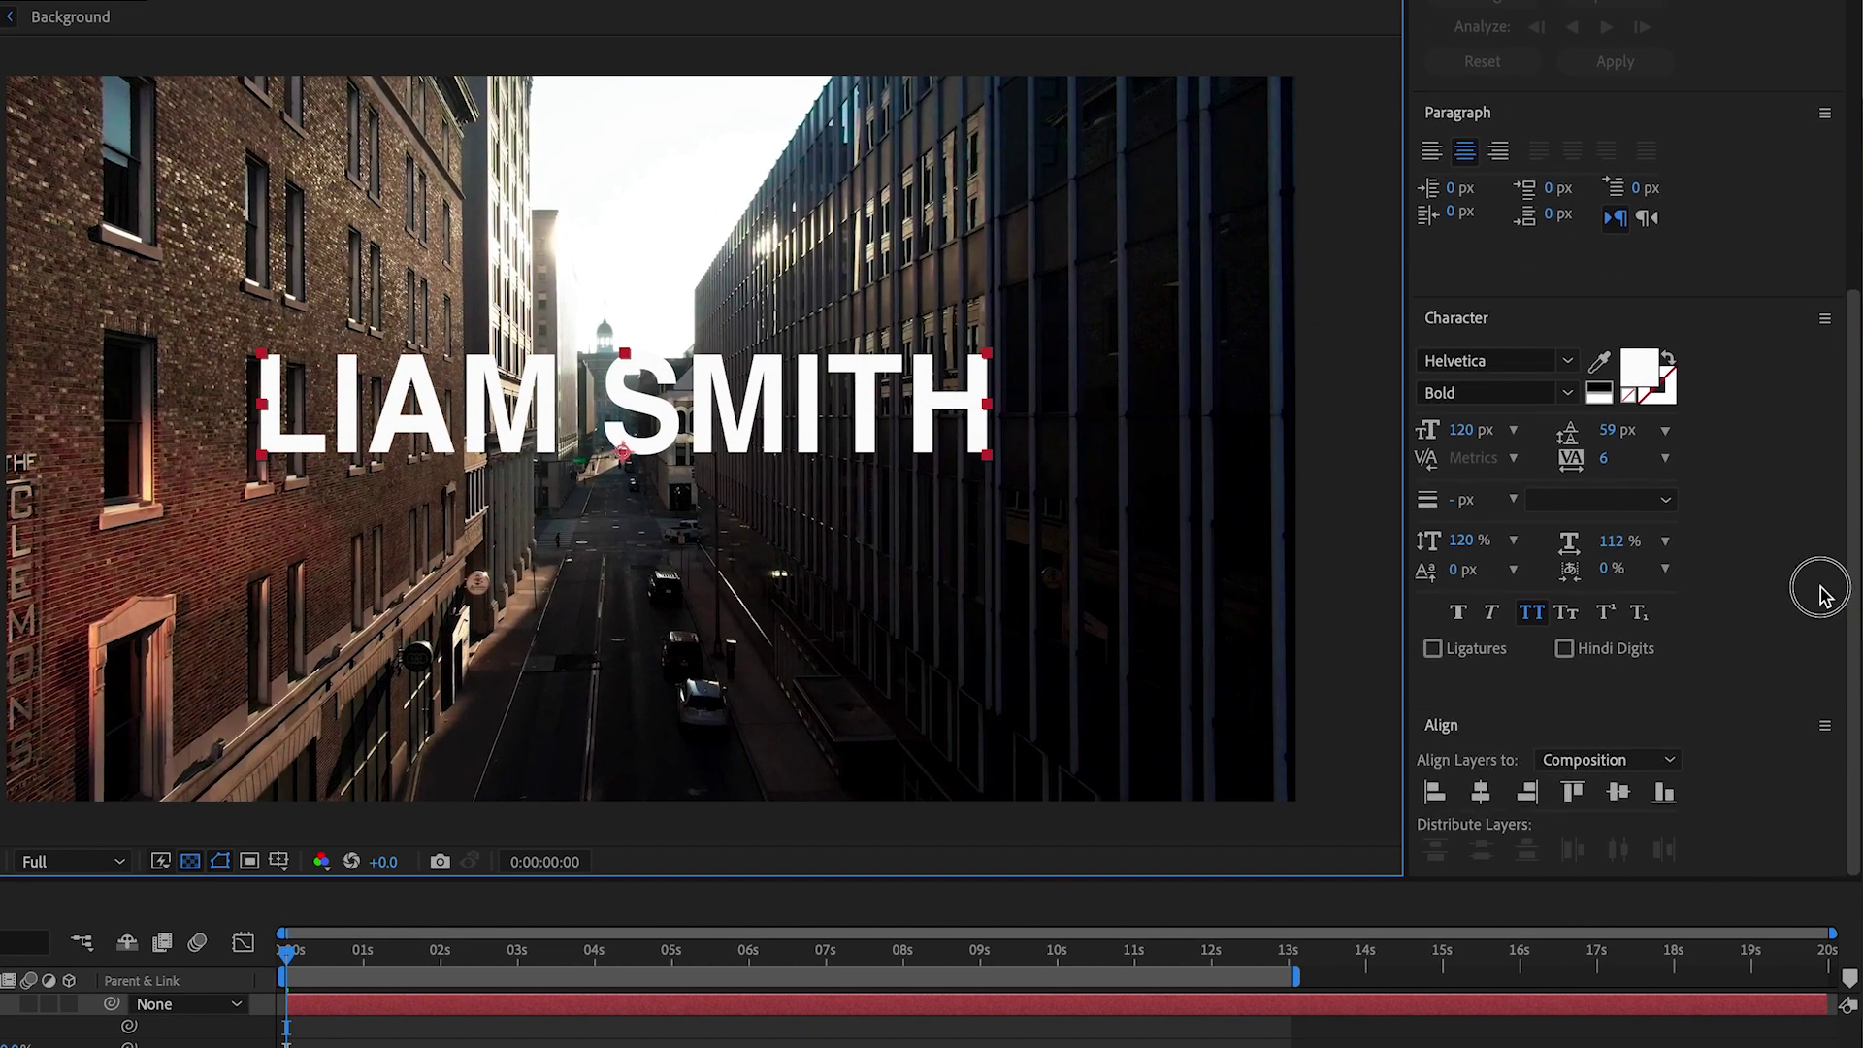
Step: Centre the title horizontally and vertically, then select the word SMITH in the text
{"action": "left_click", "coordinate": [1486, 794]}
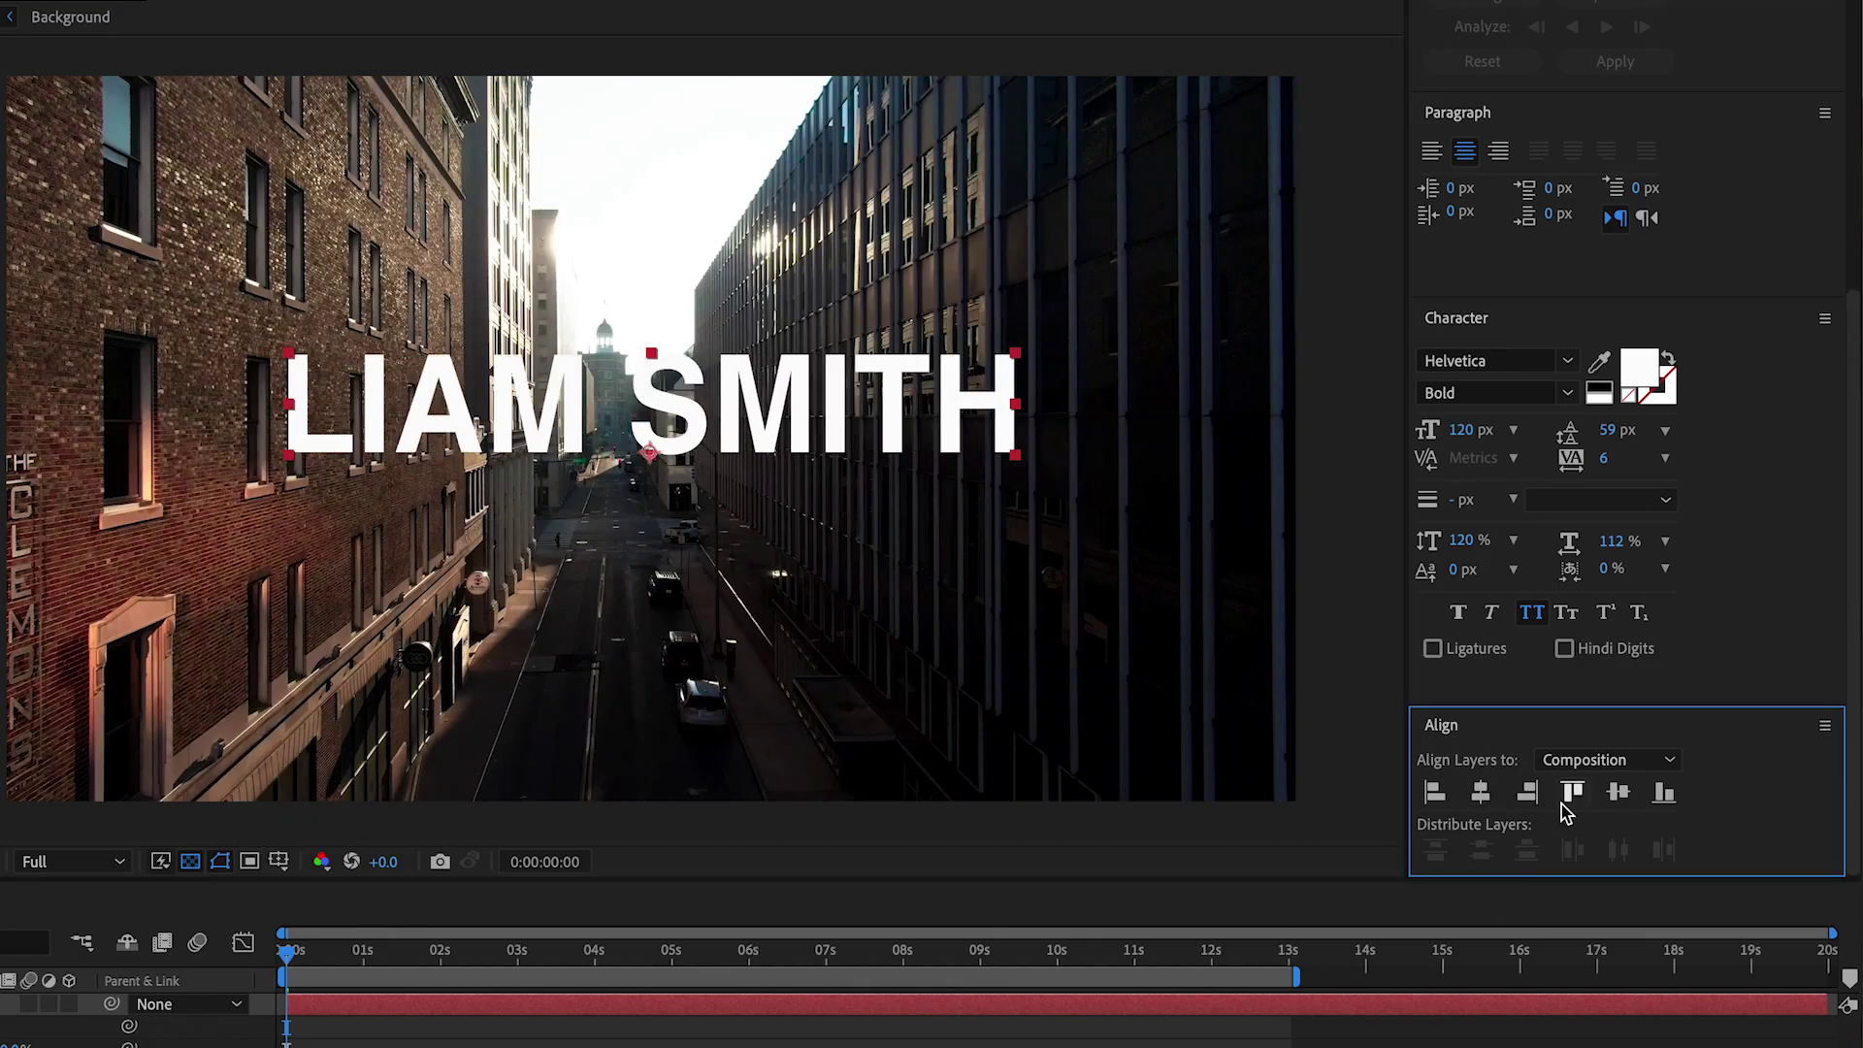
{"action": "left_click", "coordinate": [1618, 794]}
{"action": "double_click", "coordinate": [756, 419]}
{"action": "left_click", "coordinate": [757, 419]}
{"action": "left_click_drag", "start_coordinate": [757, 419], "coordinate": [1291, 463]}
{"action": "left_click", "coordinate": [1637, 382]}
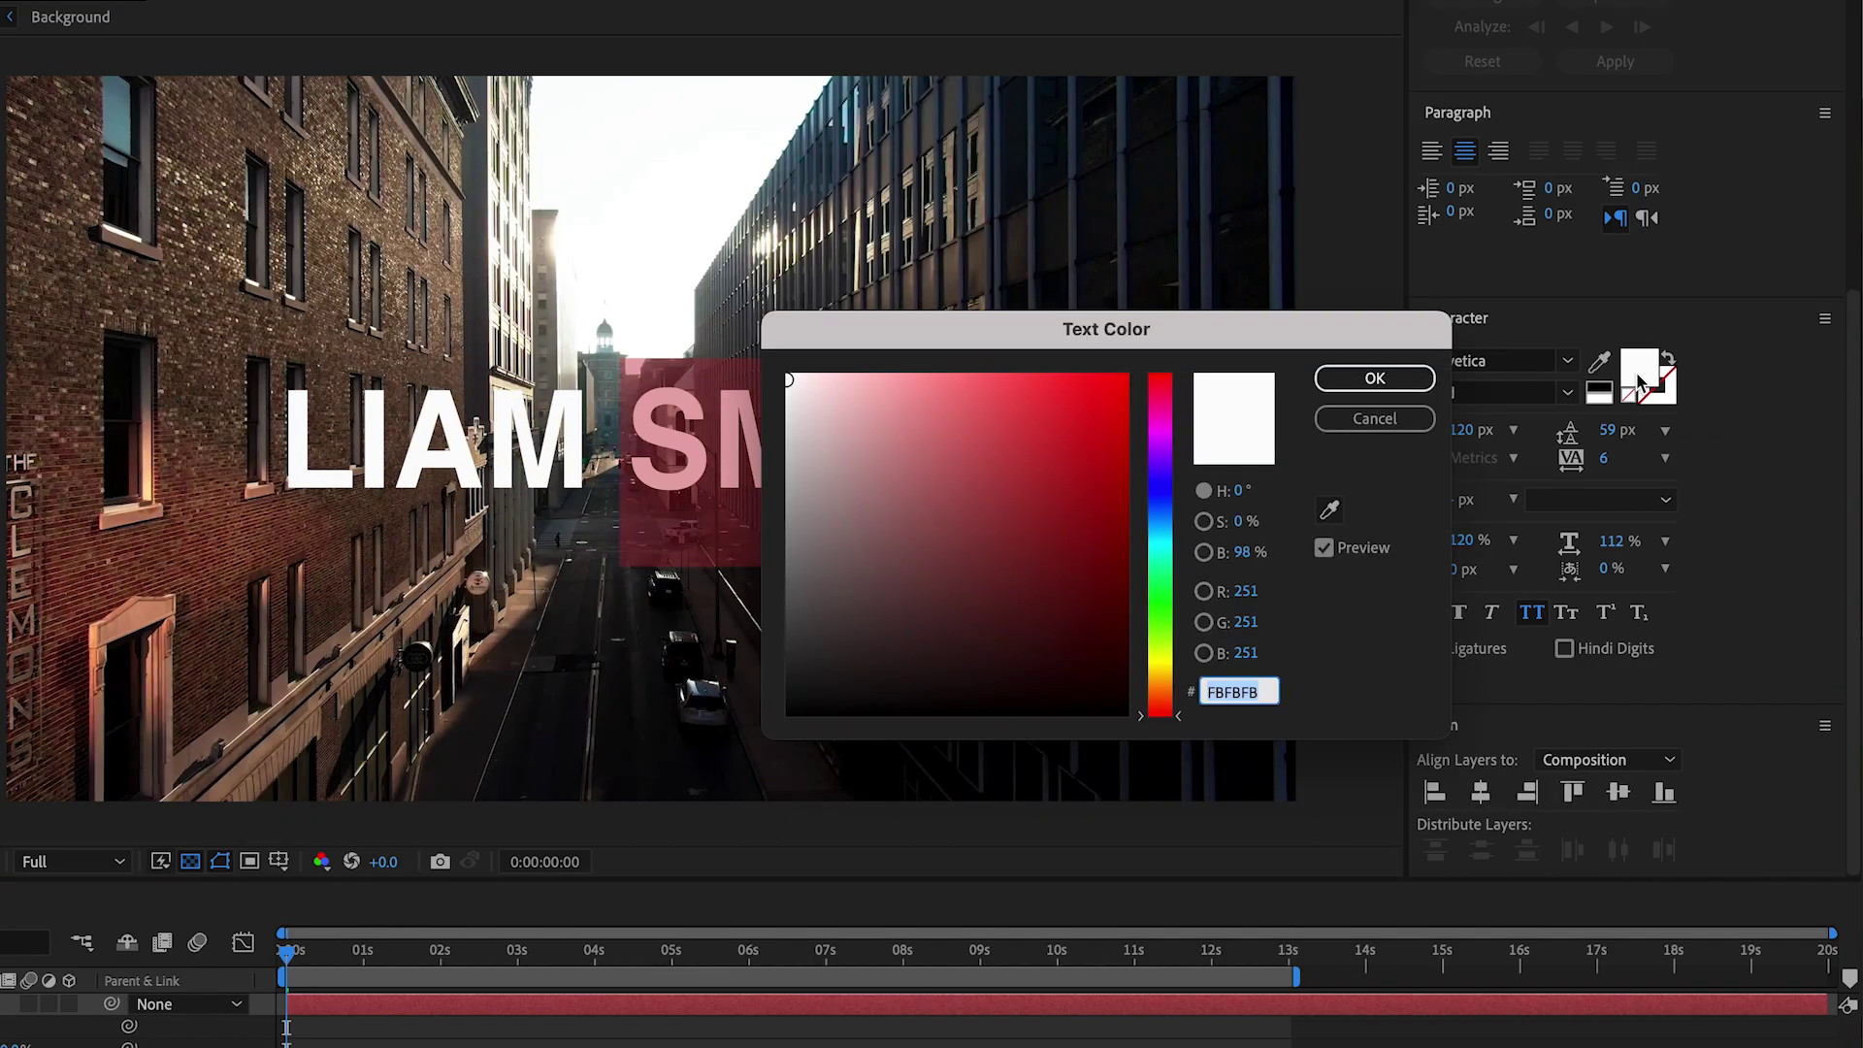
{"action": "left_click_drag", "start_coordinate": [1172, 724], "coordinate": [1185, 669]}
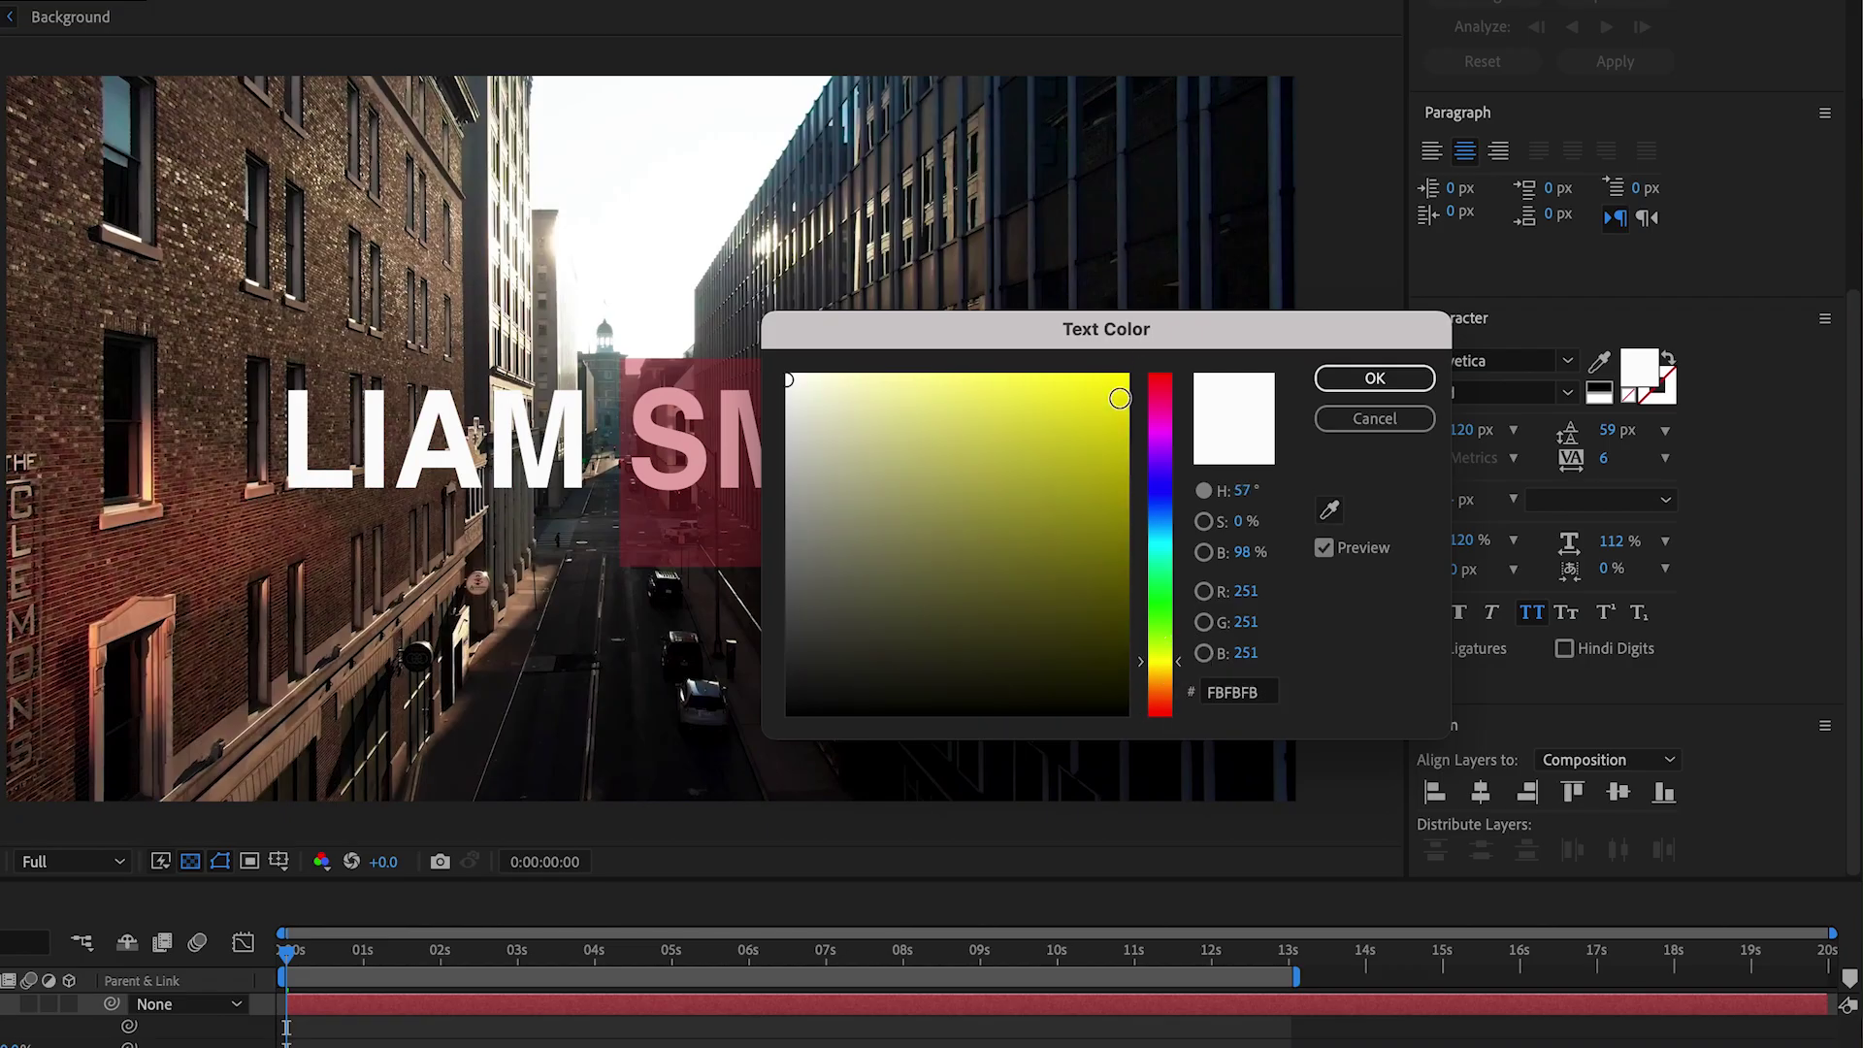
{"action": "left_click_drag", "start_coordinate": [1120, 398], "coordinate": [1103, 415]}
{"action": "left_click", "coordinate": [1374, 377]}
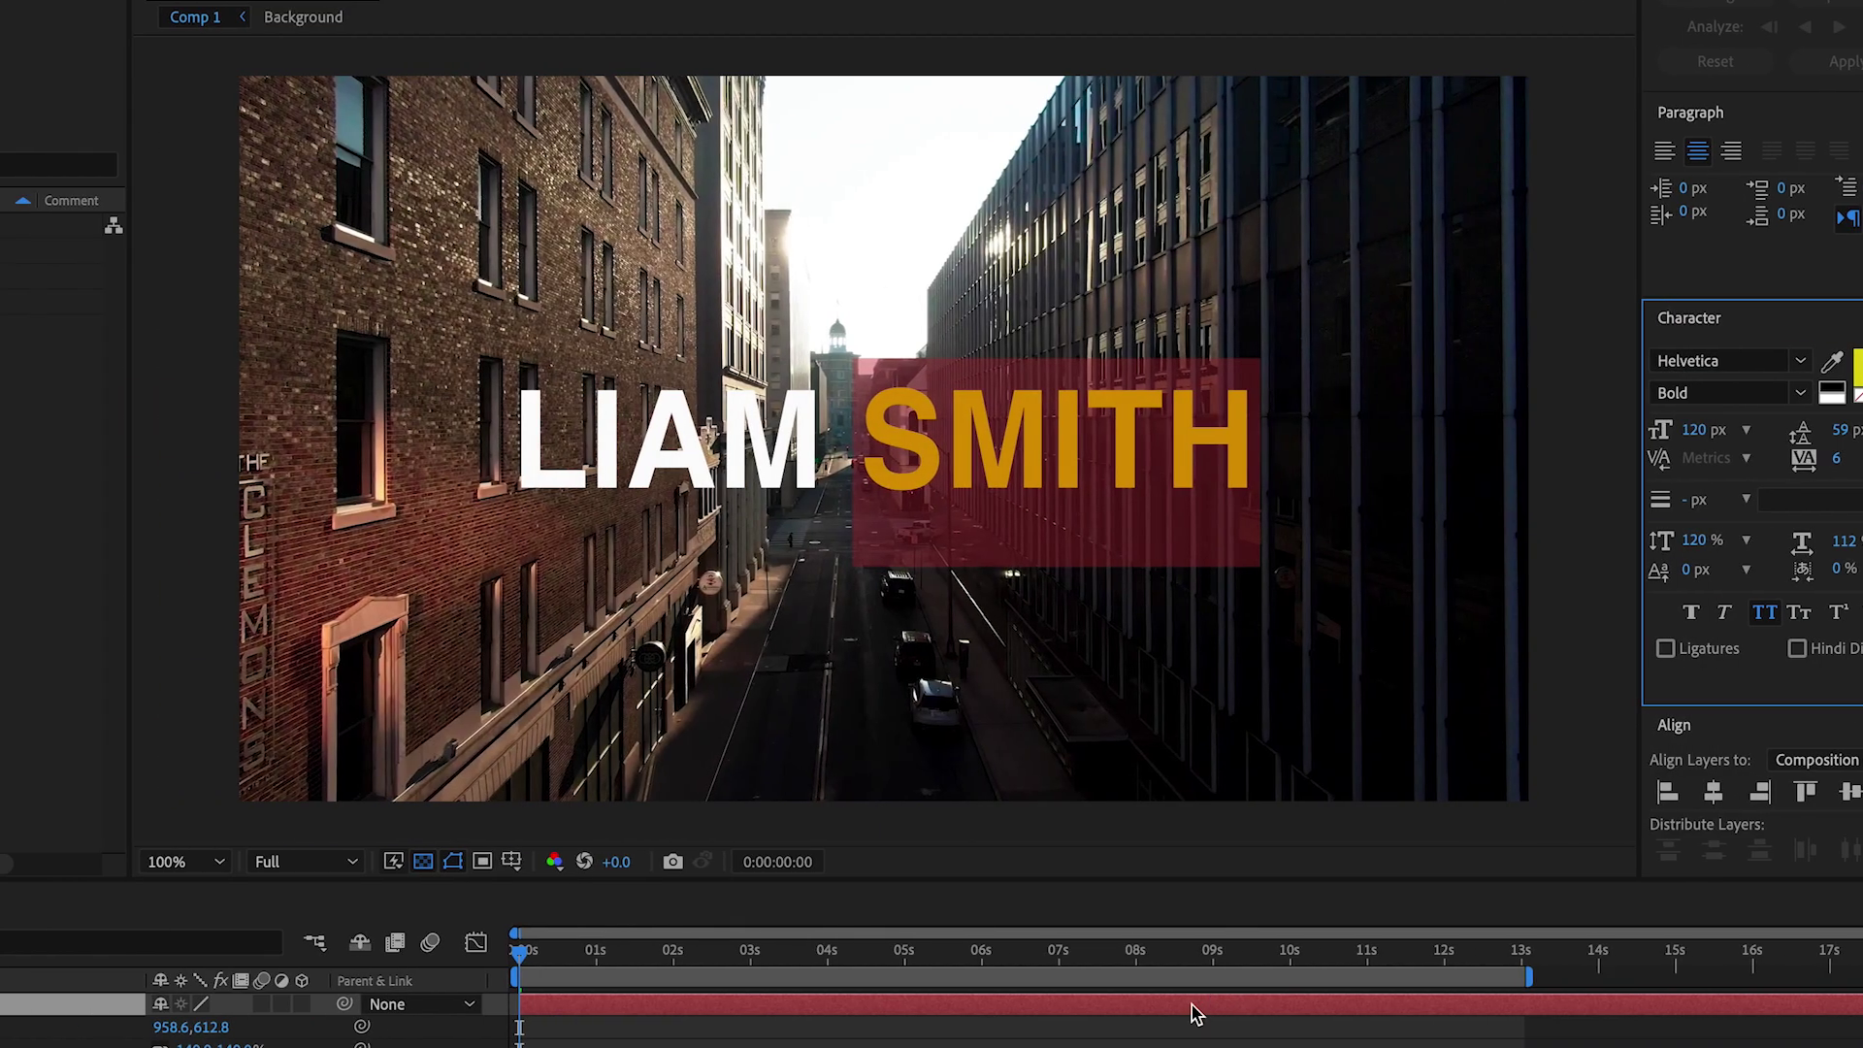
{"action": "left_click", "coordinate": [1192, 1012]}
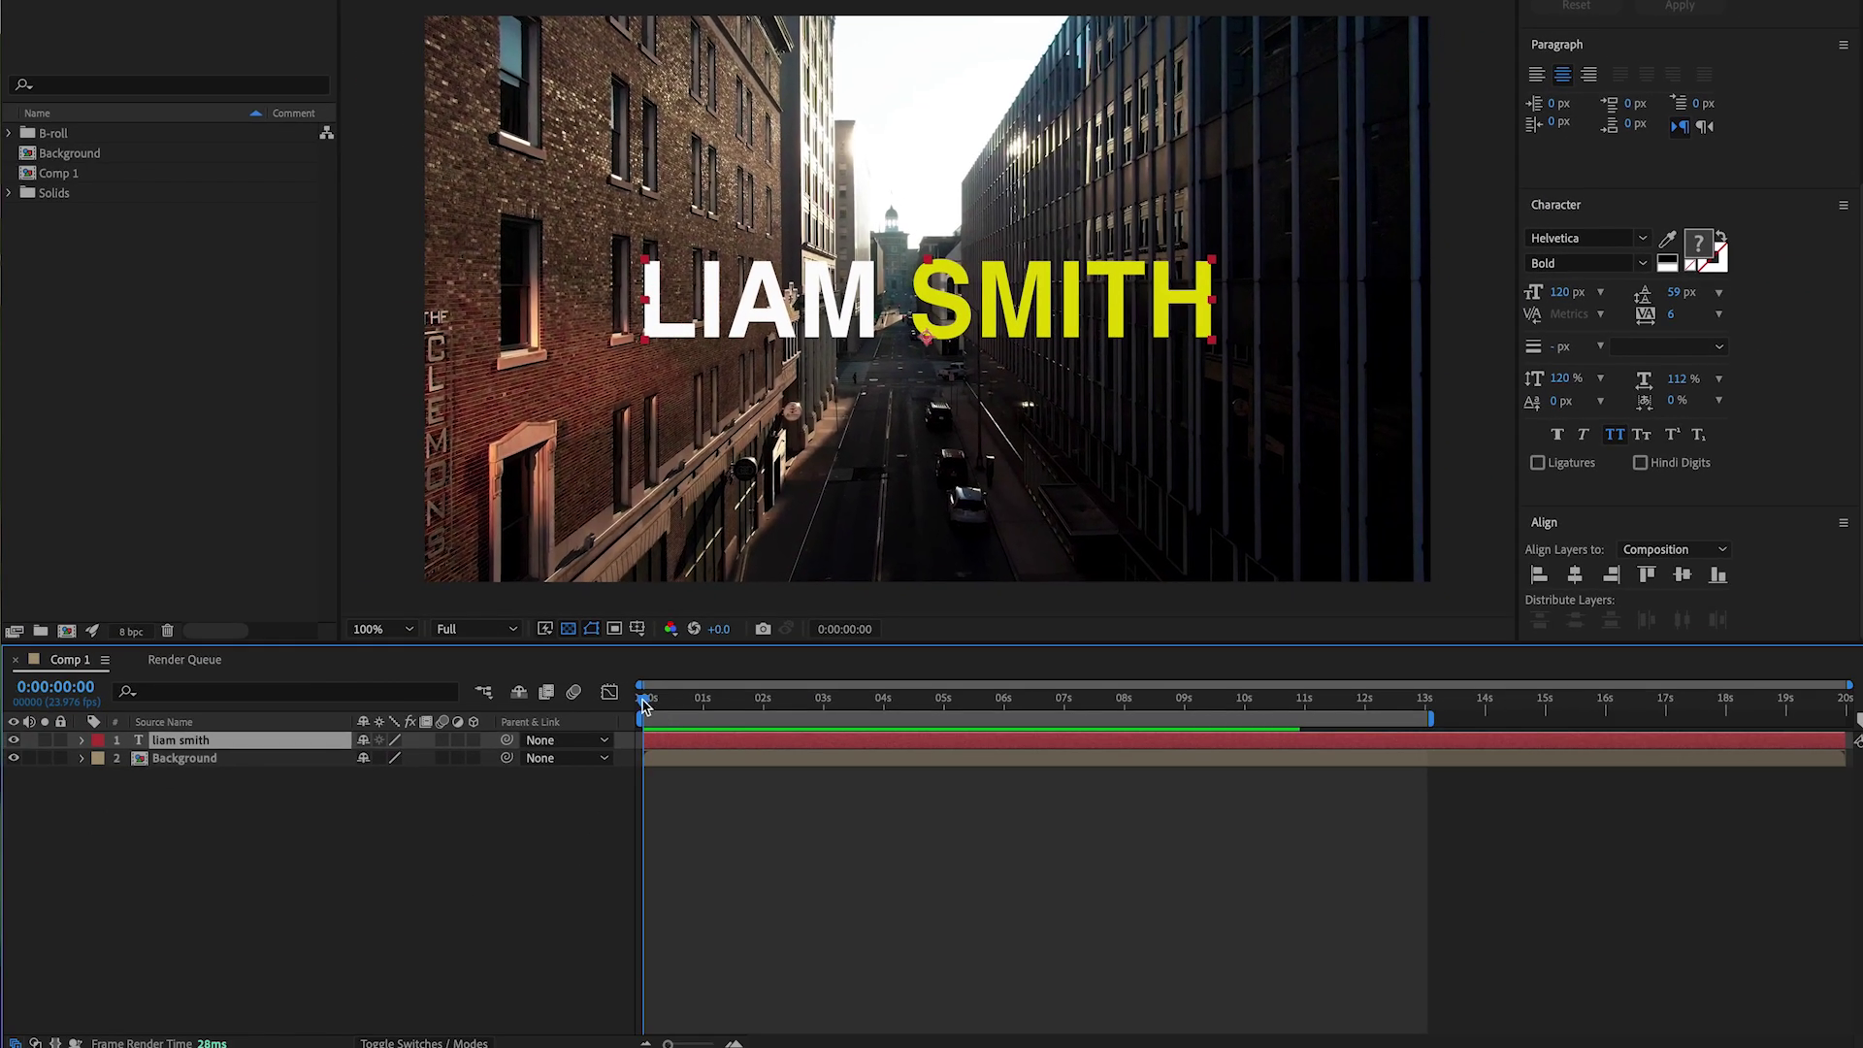
Step: Preview the opening frames and set the current time to frame 8
{"action": "mouse_move", "coordinate": [643, 703]}
{"action": "left_mouse_down"}
{"action": "mouse_move", "coordinate": [686, 703]}
{"action": "mouse_move", "coordinate": [666, 703]}
{"action": "left_mouse_up"}
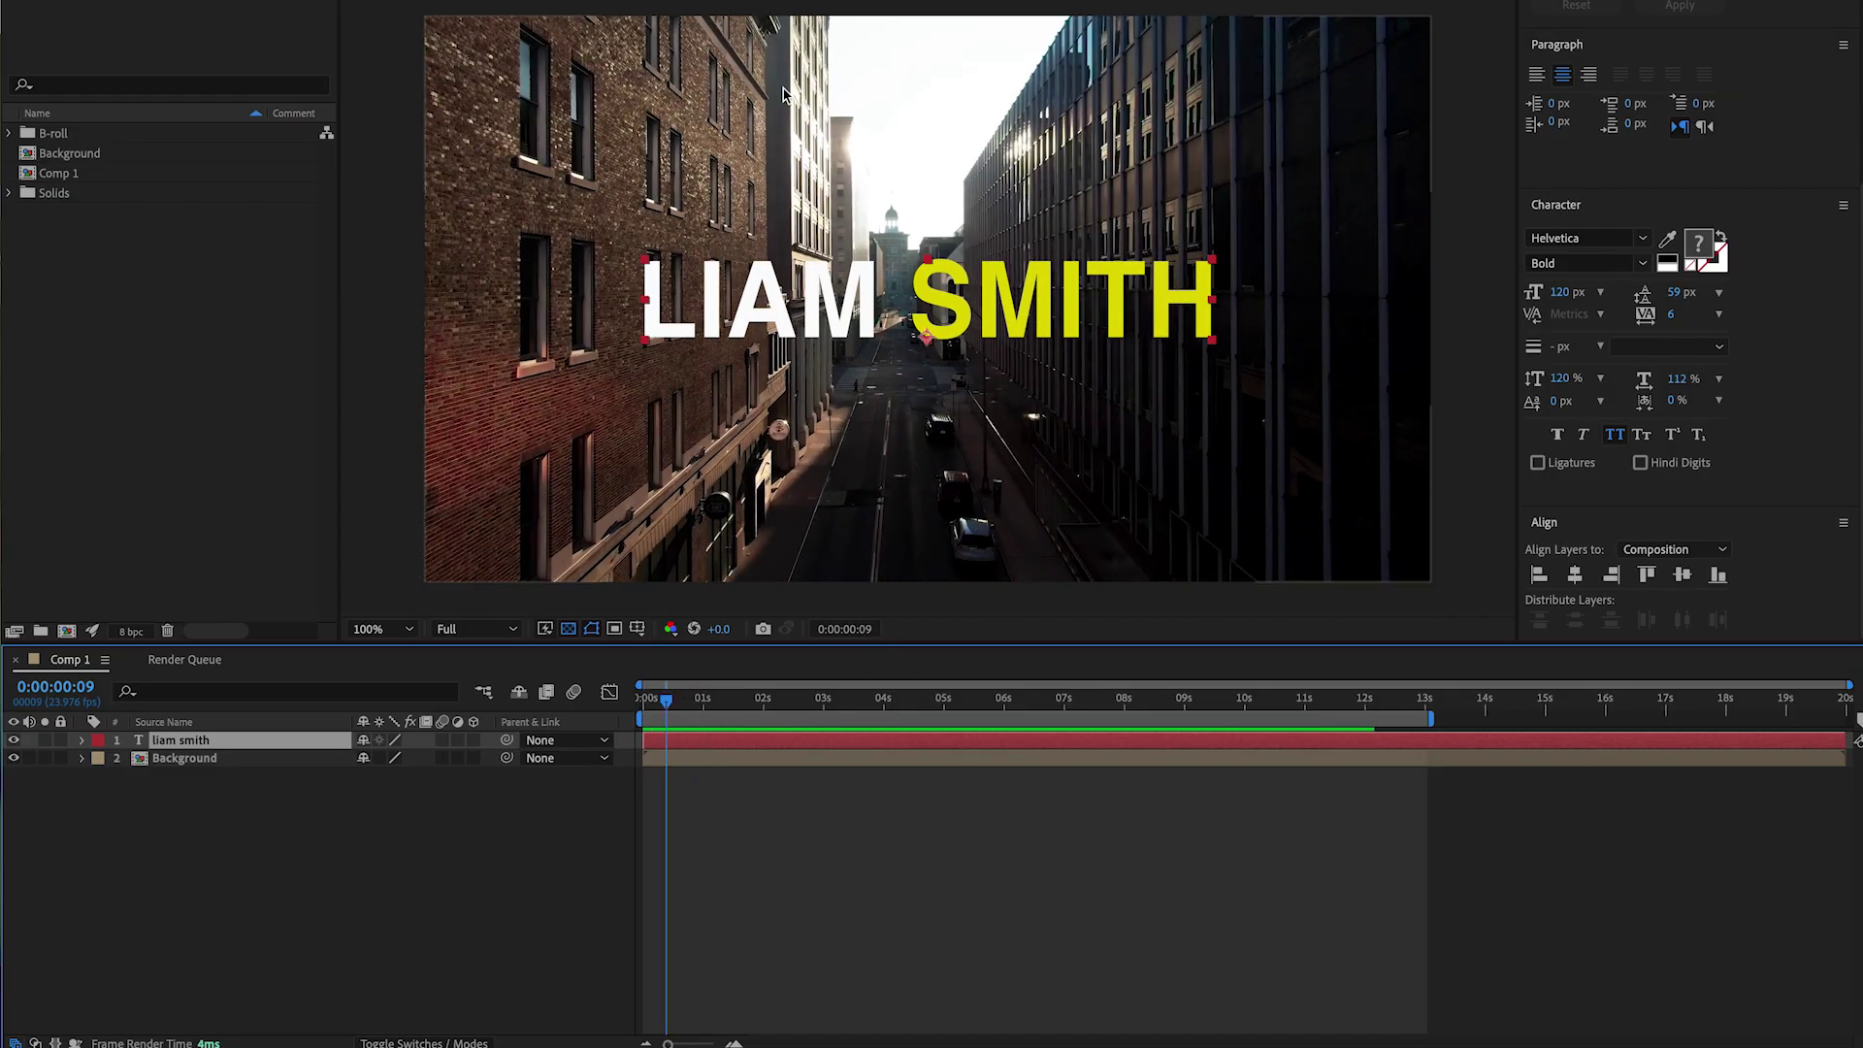
{"action": "left_click", "coordinate": [663, 699]}
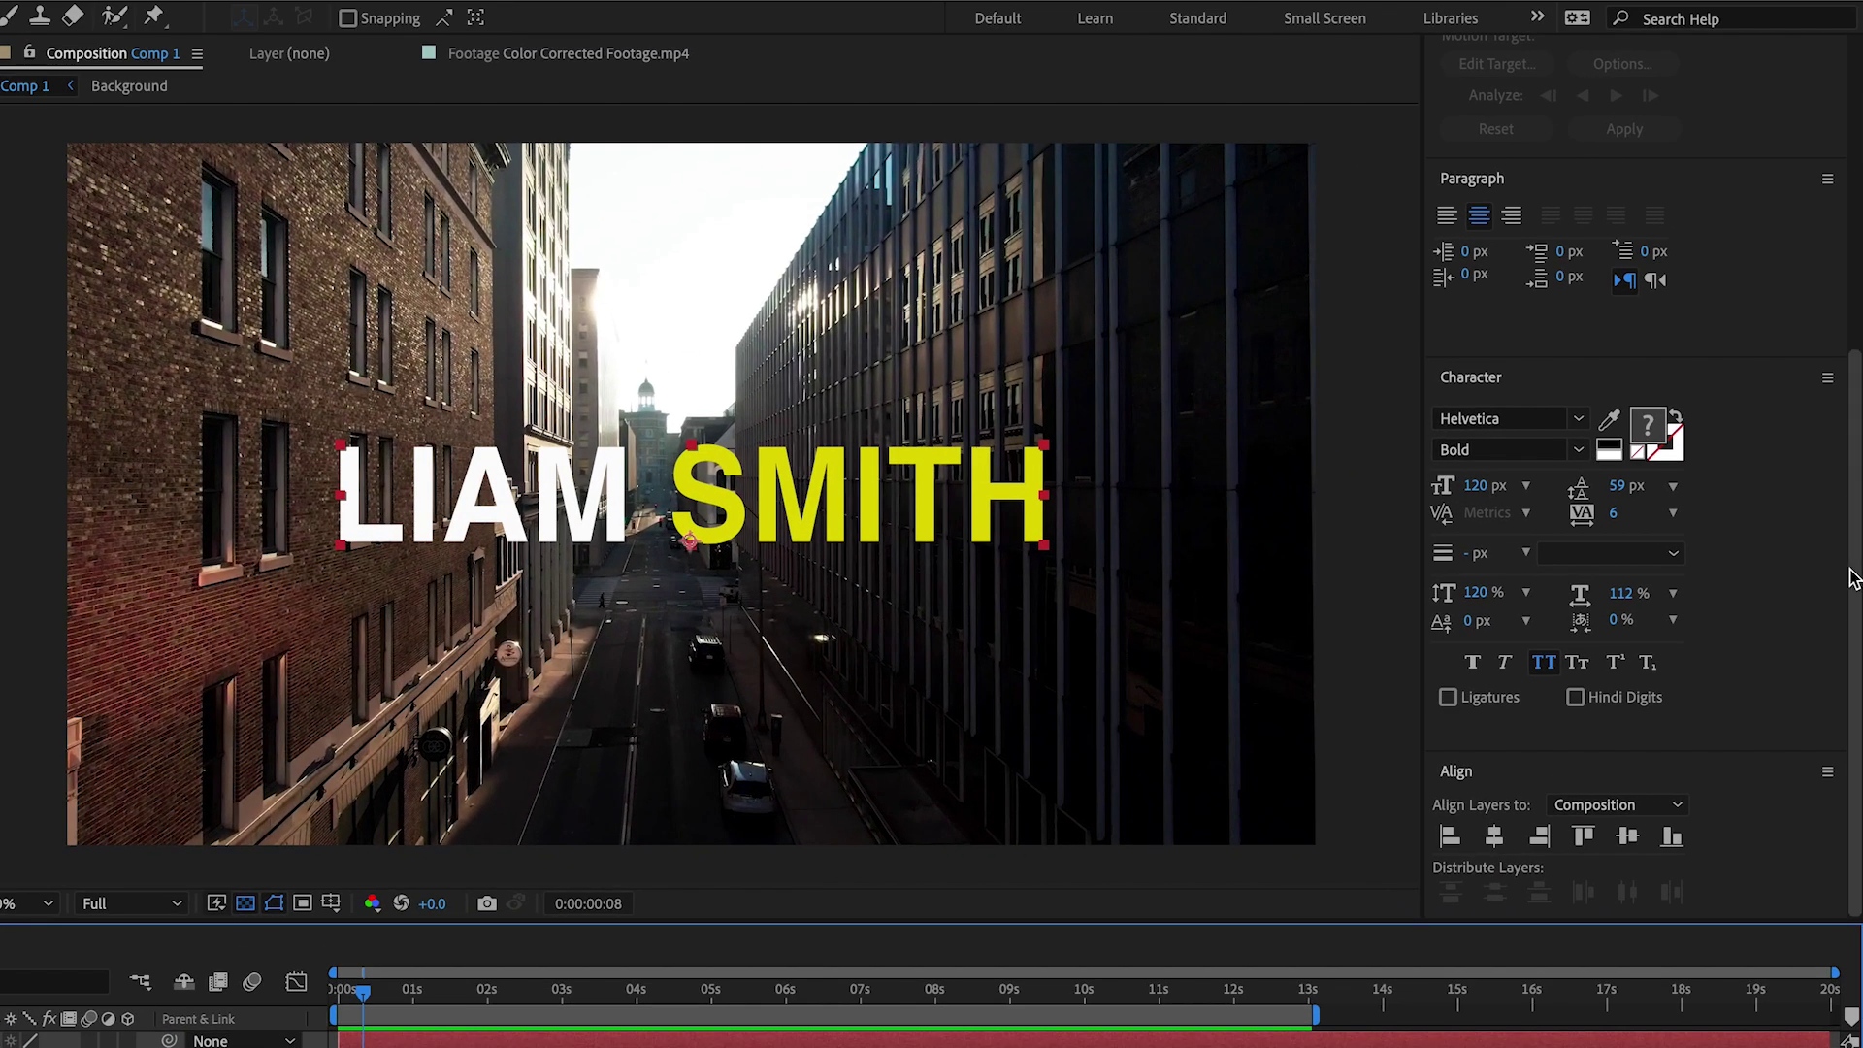
{"action": "scroll", "coordinate": [1857, 362], "scroll_direction": "up", "scroll_amount": 5}
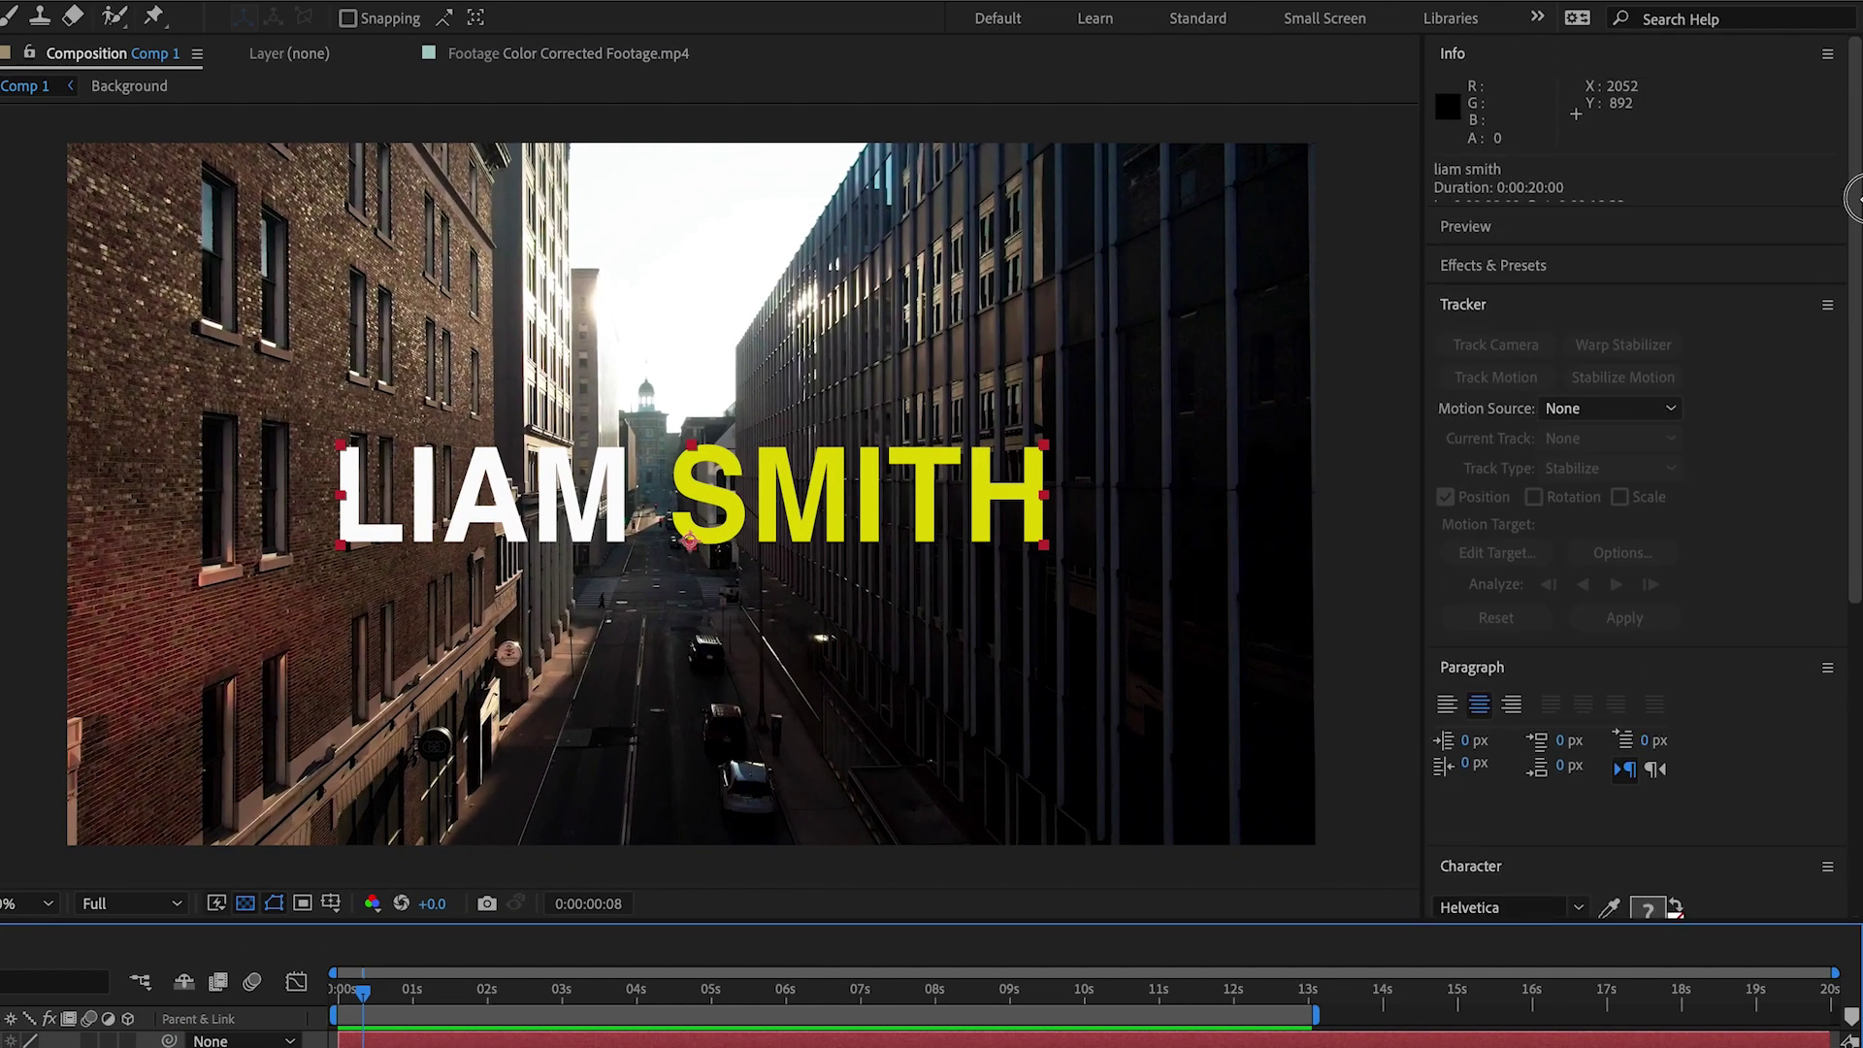
Step: Find Corner Pin by searching 'corn' and apply it to the title layer
{"action": "left_click", "coordinate": [1494, 277]}
{"action": "left_click", "coordinate": [1500, 295]}
{"action": "type", "text": "co"}
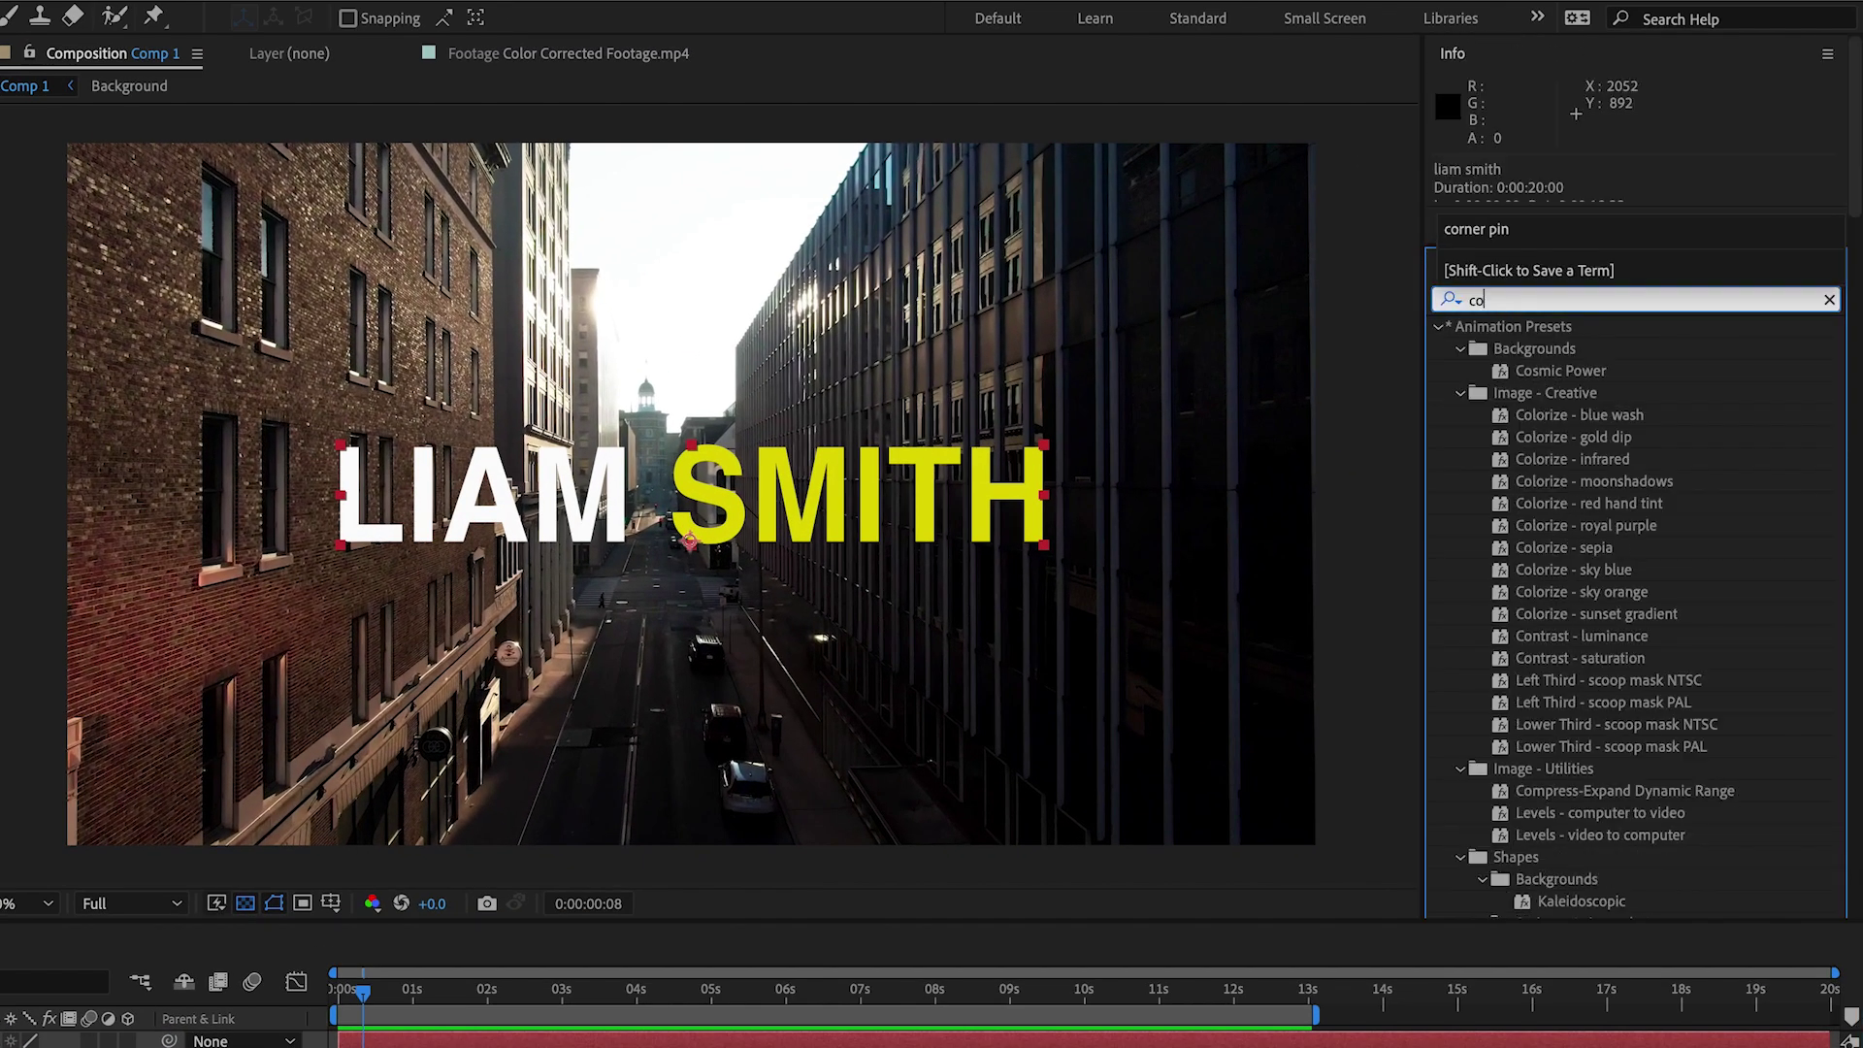
{"action": "type", "text": "rner"}
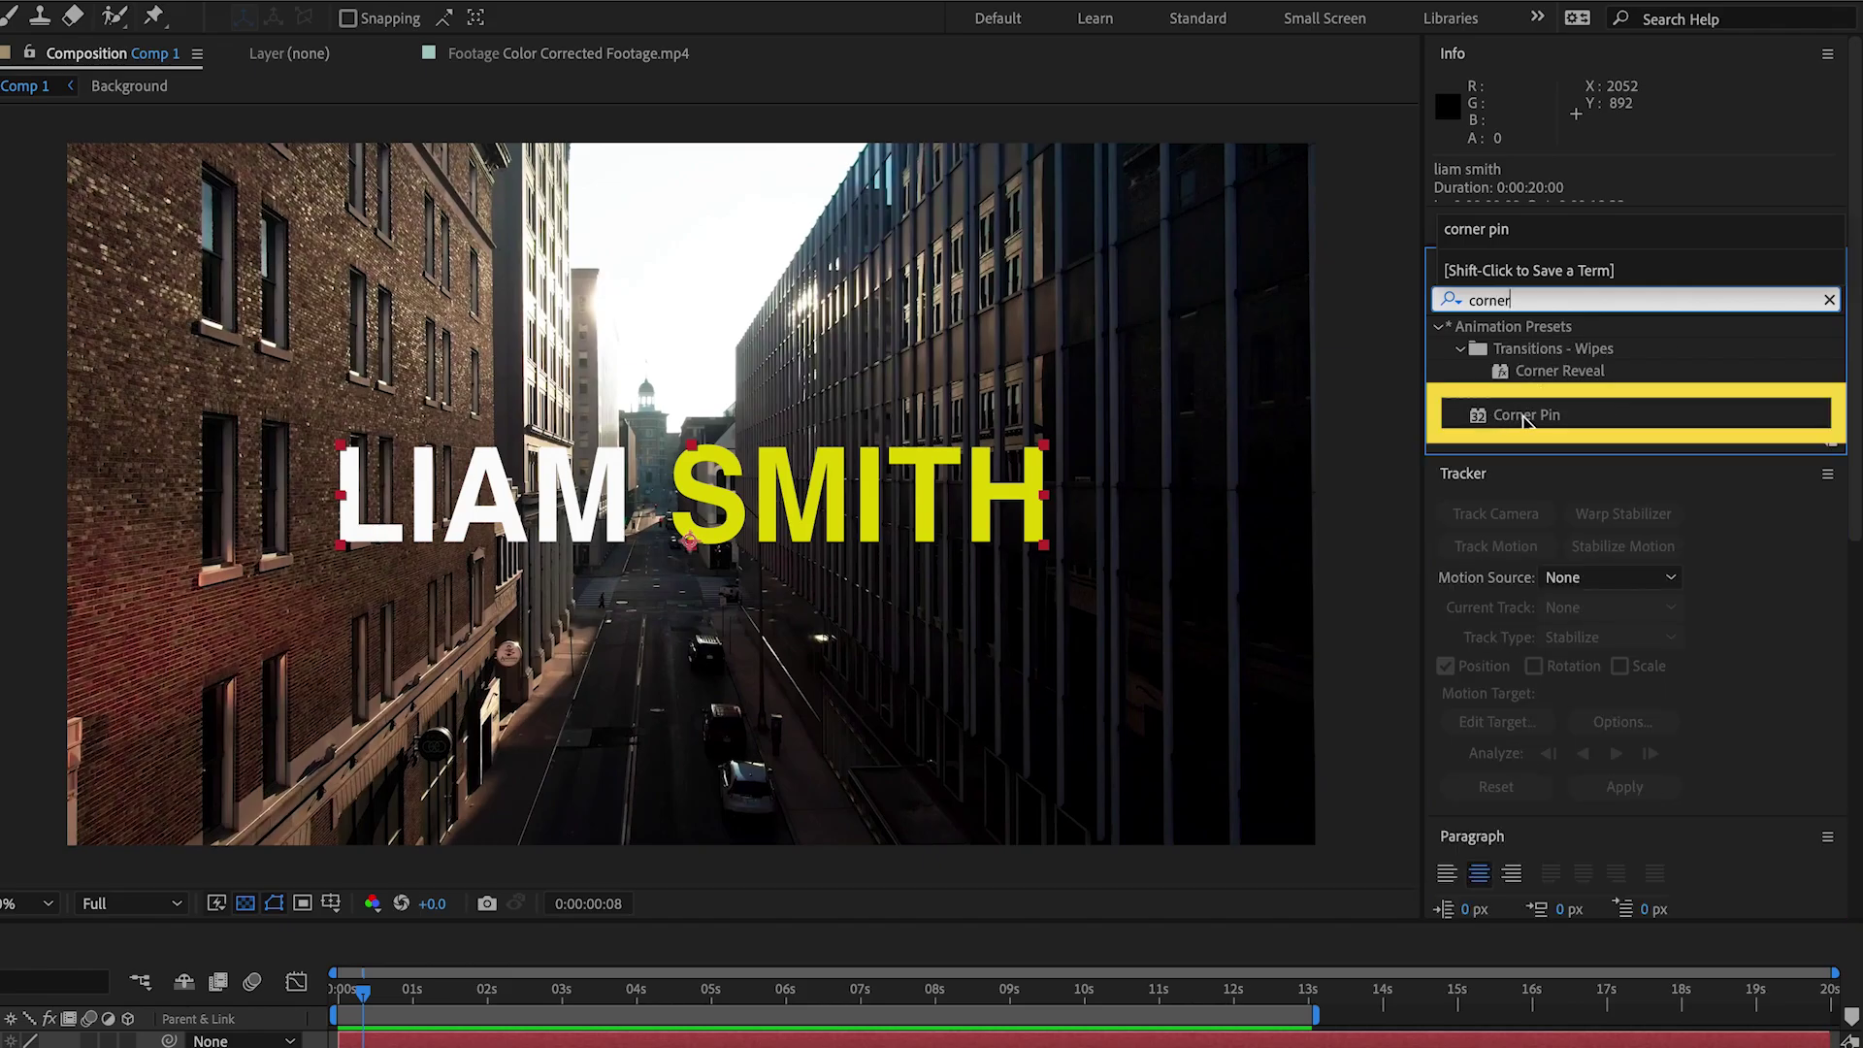
{"action": "left_click", "coordinate": [1520, 417]}
{"action": "double_click", "coordinate": [1519, 415]}
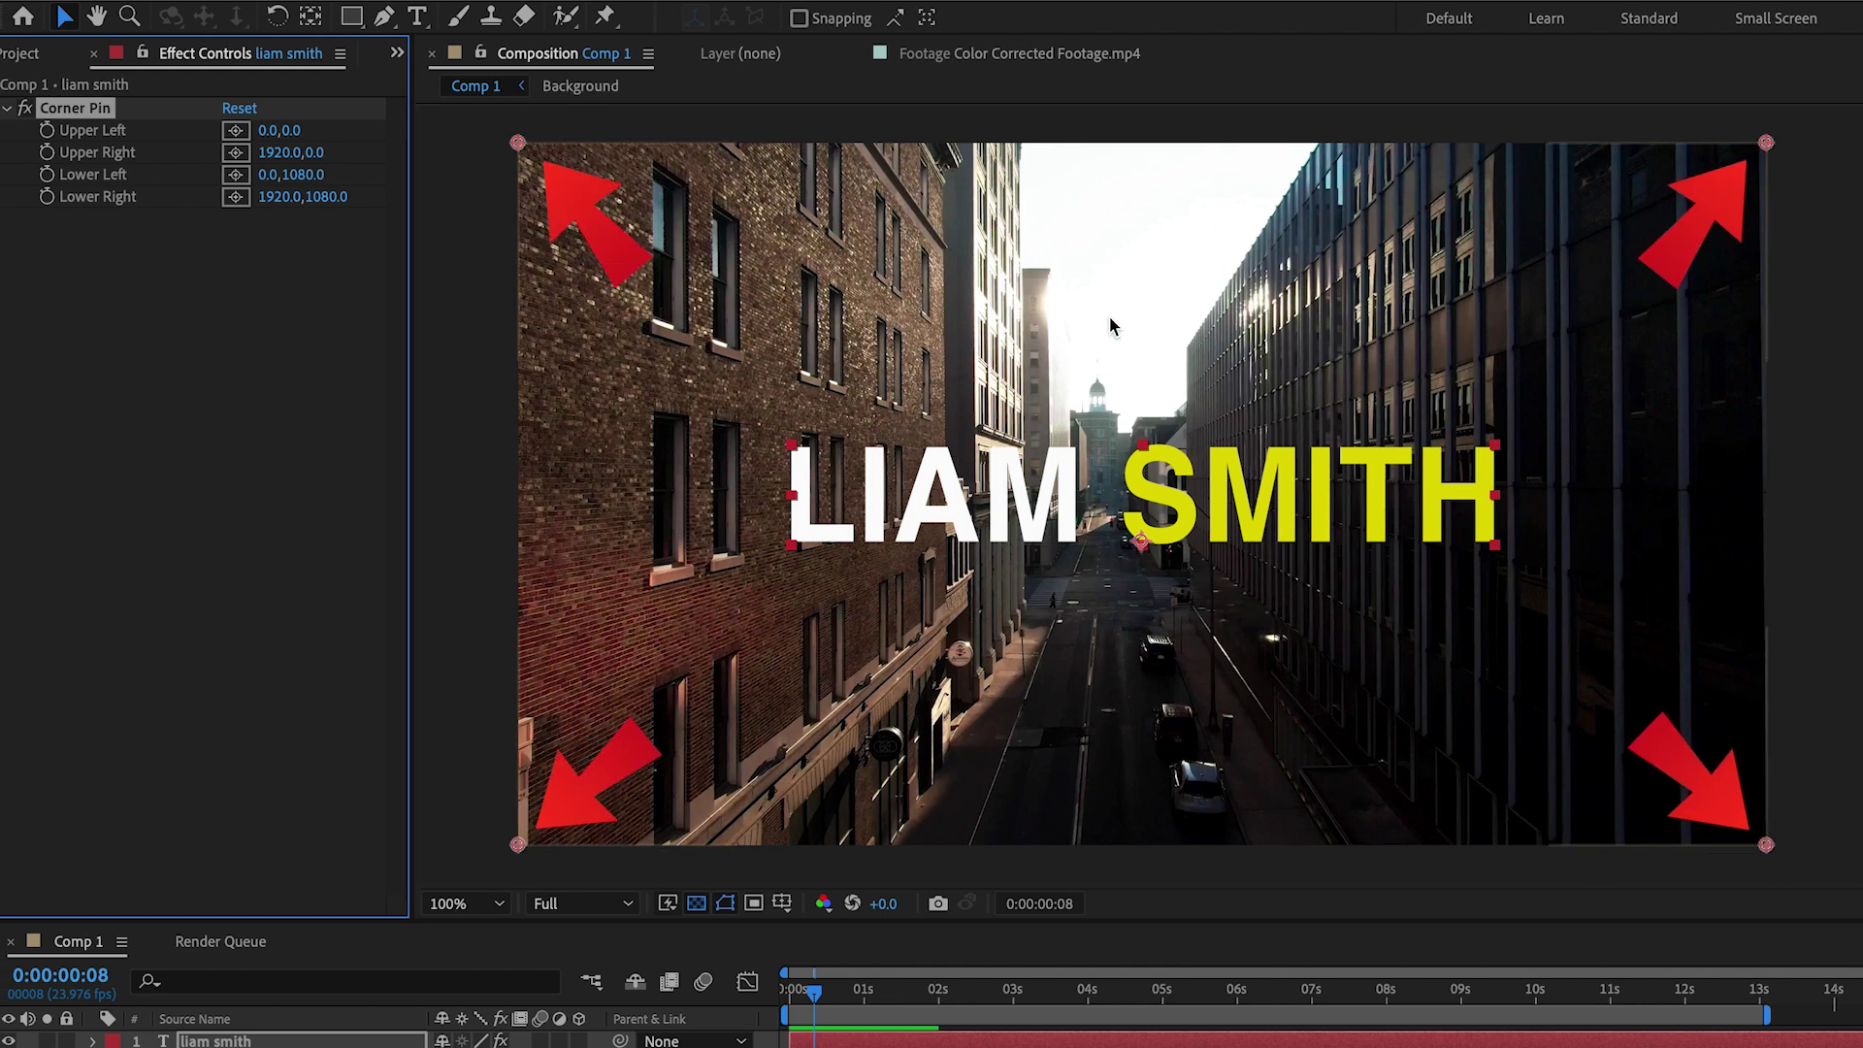
Step: Drag the four corner pins to 182,236 / 1570,162 / 306,960 / 2106,1018 to skew the title
{"action": "left_click_drag", "start_coordinate": [518, 142], "coordinate": [636, 295]}
{"action": "left_click_drag", "start_coordinate": [518, 844], "coordinate": [716, 766]}
{"action": "left_click_drag", "start_coordinate": [1766, 142], "coordinate": [1538, 247]}
{"action": "left_click_drag", "start_coordinate": [1768, 846], "coordinate": [1857, 800]}
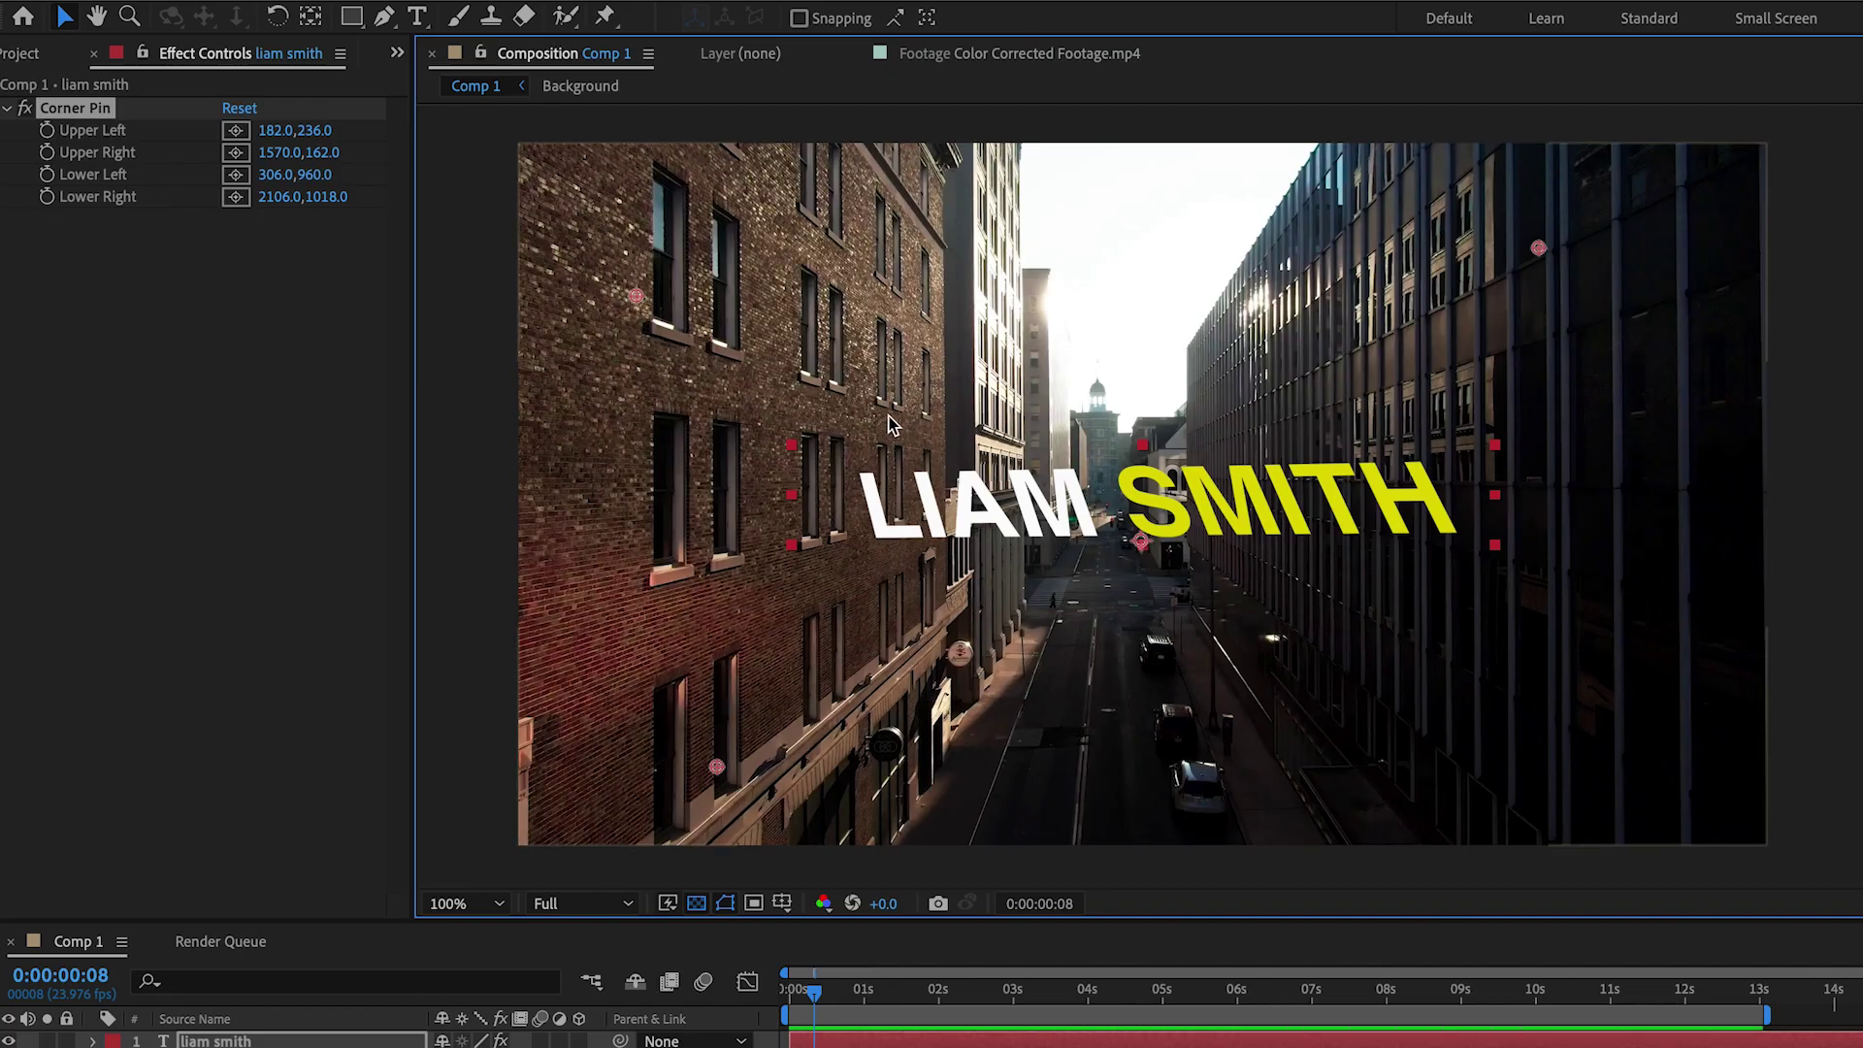
{"action": "left_click", "coordinate": [75, 111]}
{"action": "key", "text": "Delete"}
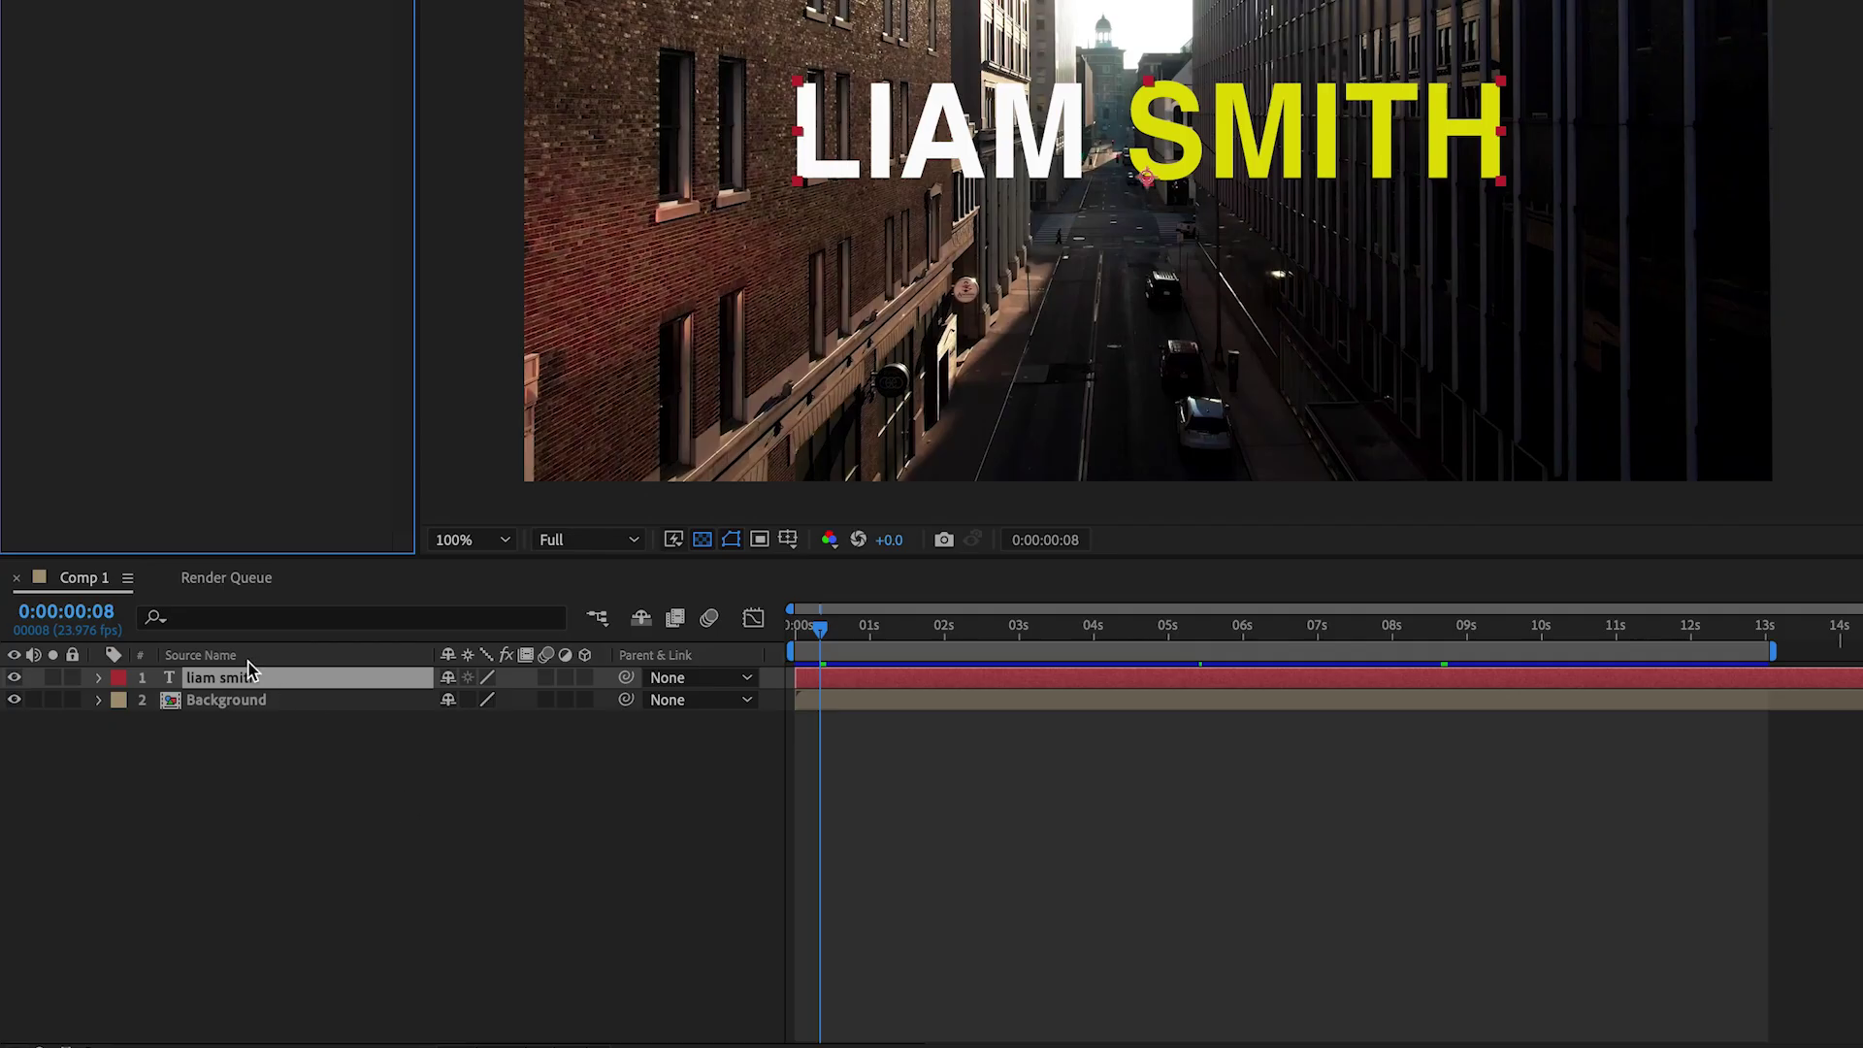
{"action": "left_click", "coordinate": [249, 687]}
{"action": "right_click", "coordinate": [229, 678]}
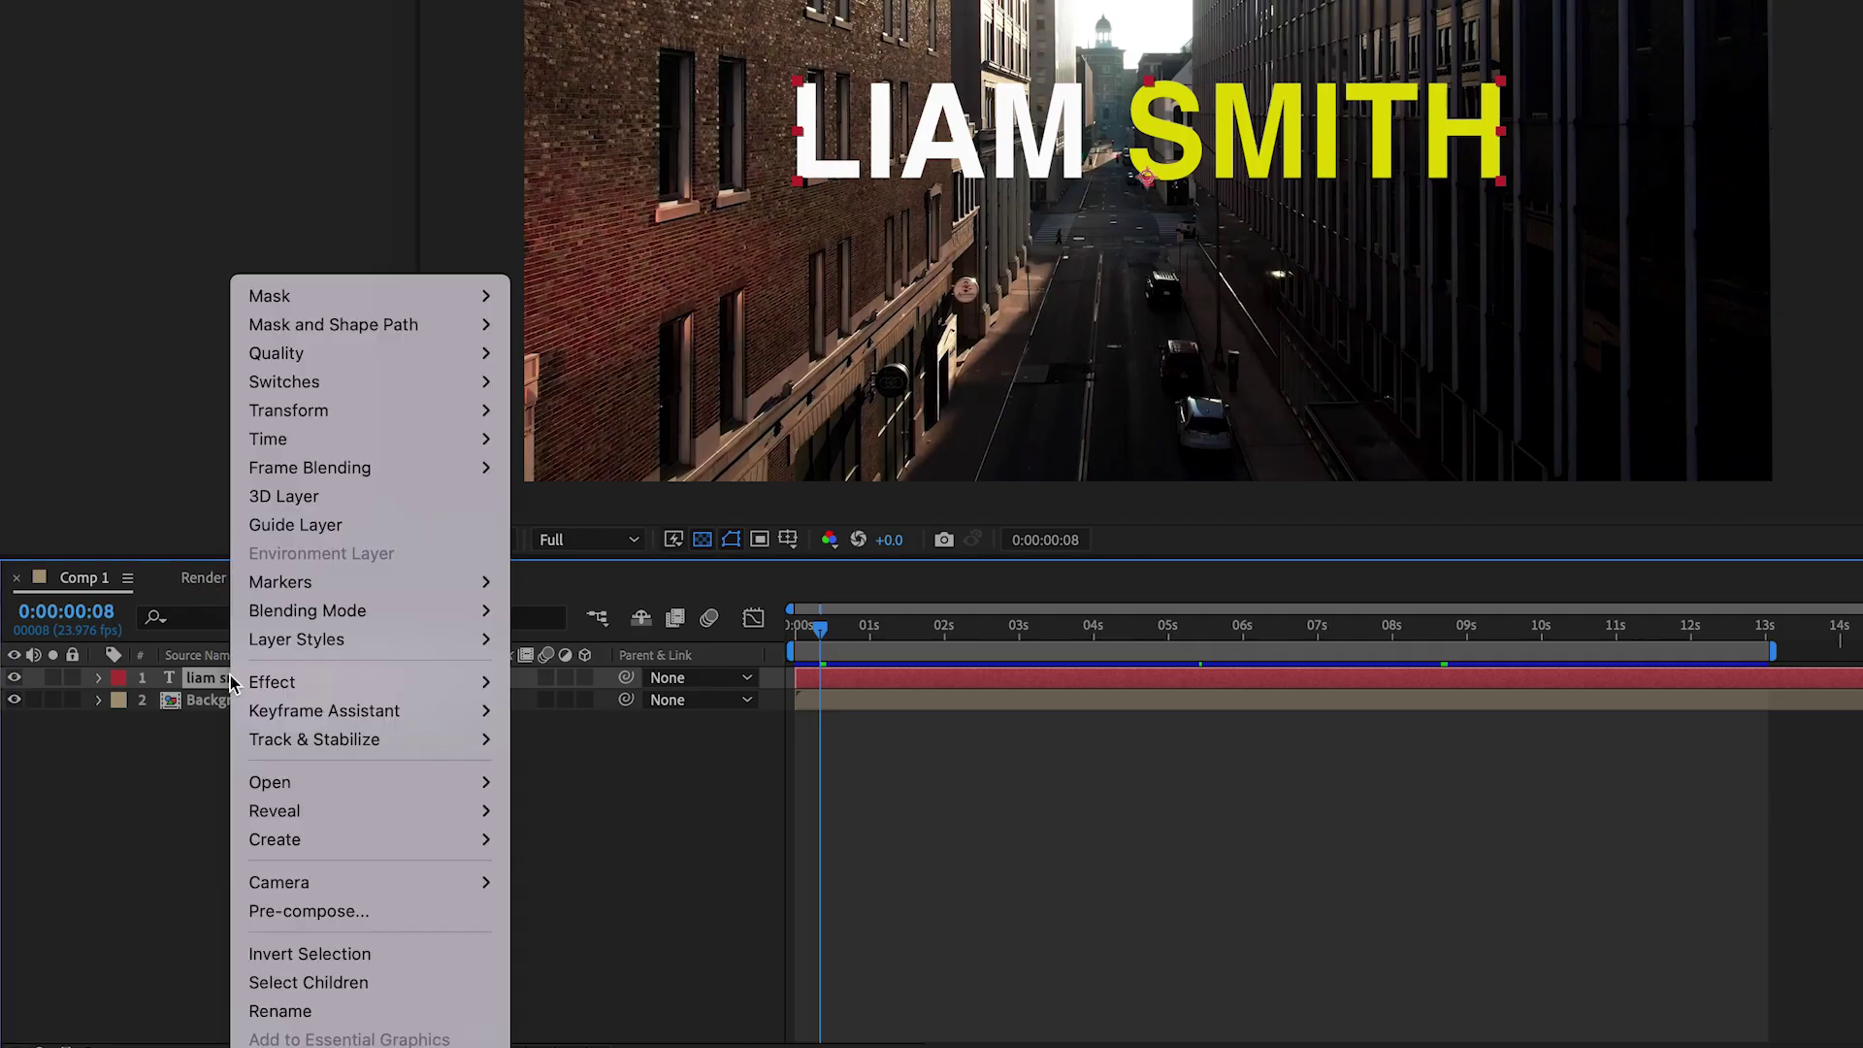
{"action": "left_click", "coordinate": [296, 912]}
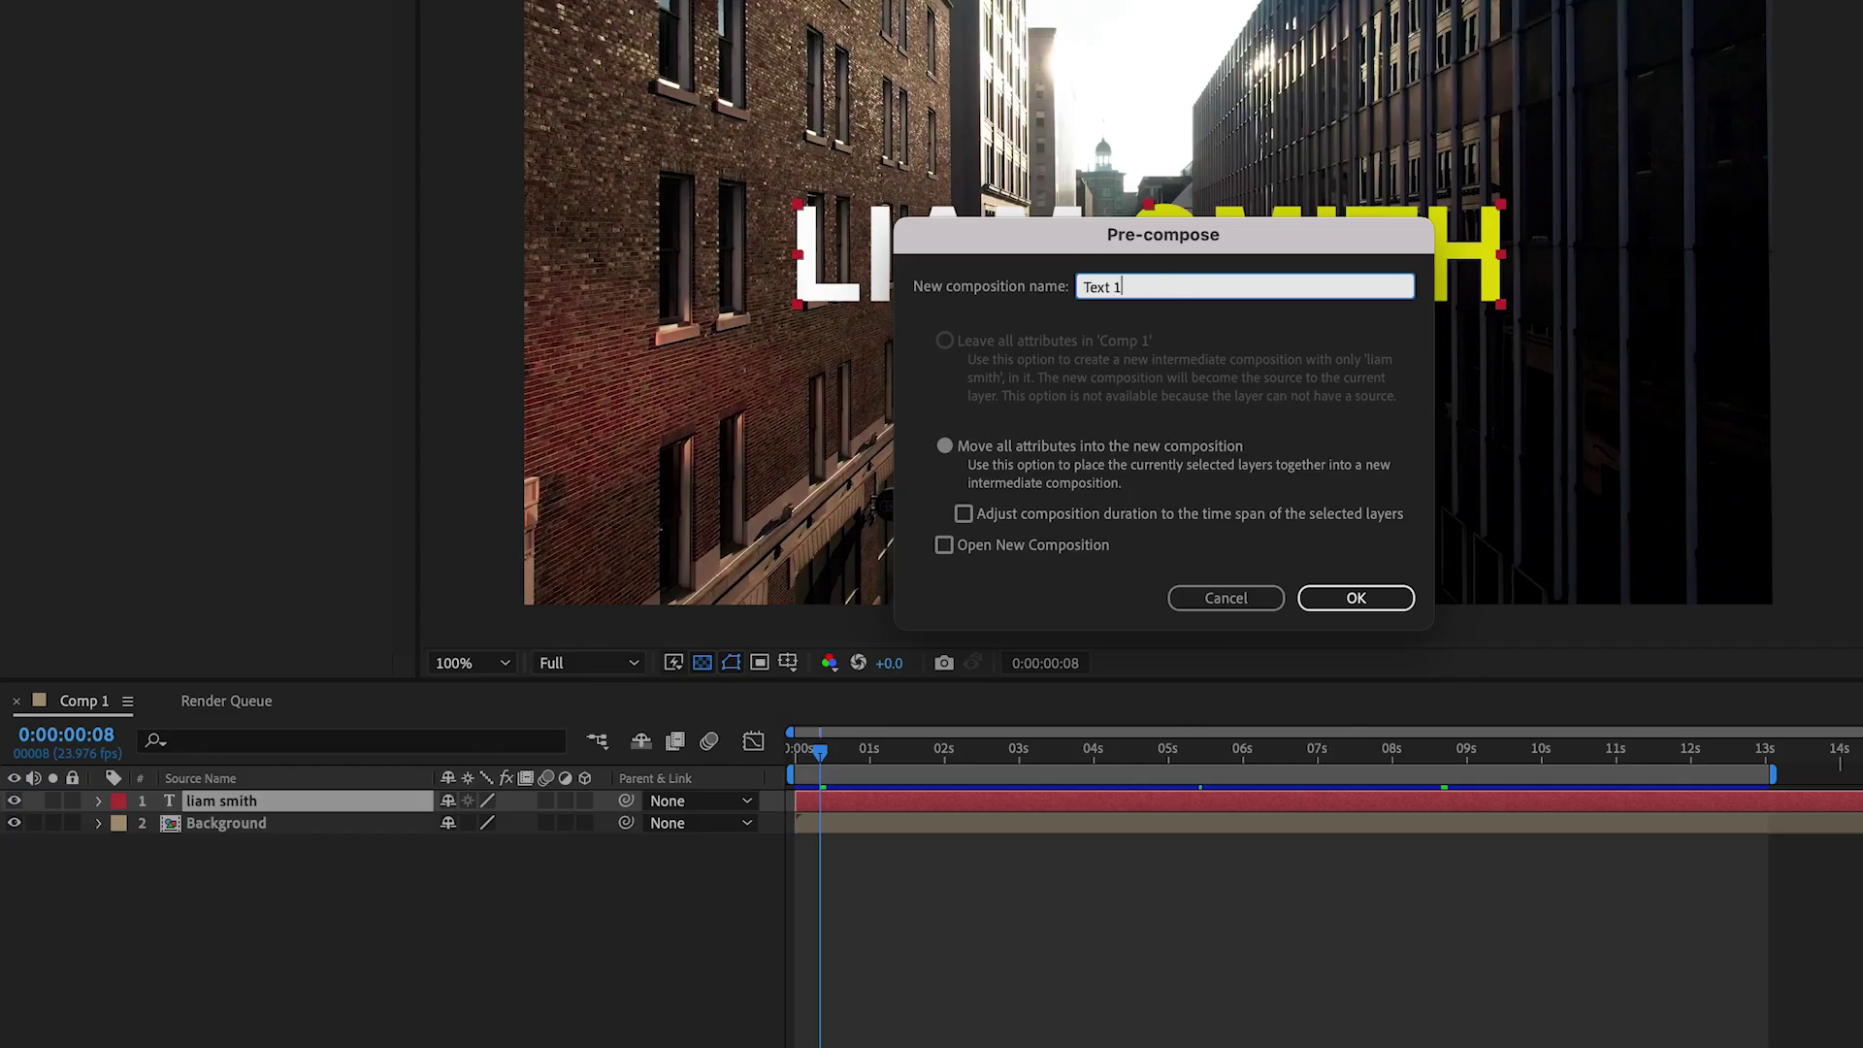
{"action": "key", "text": "Return"}
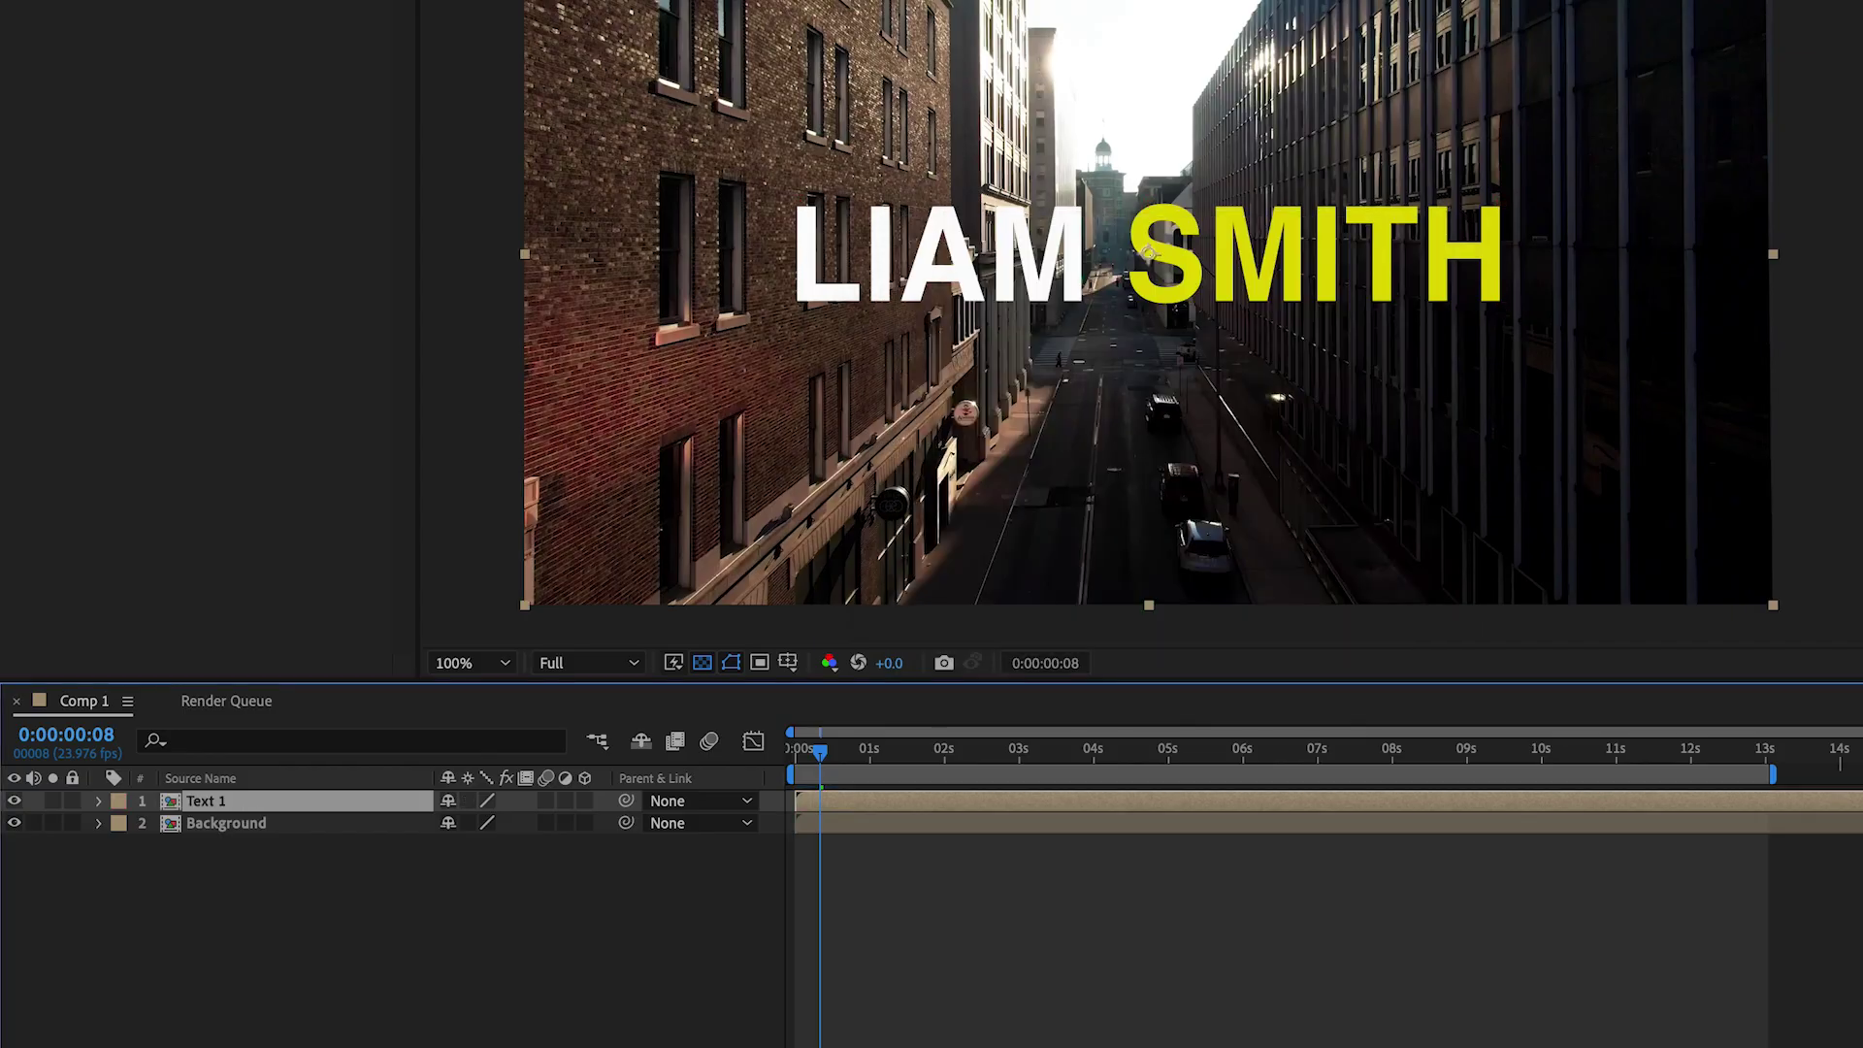
{"action": "double_click", "coordinate": [172, 803]}
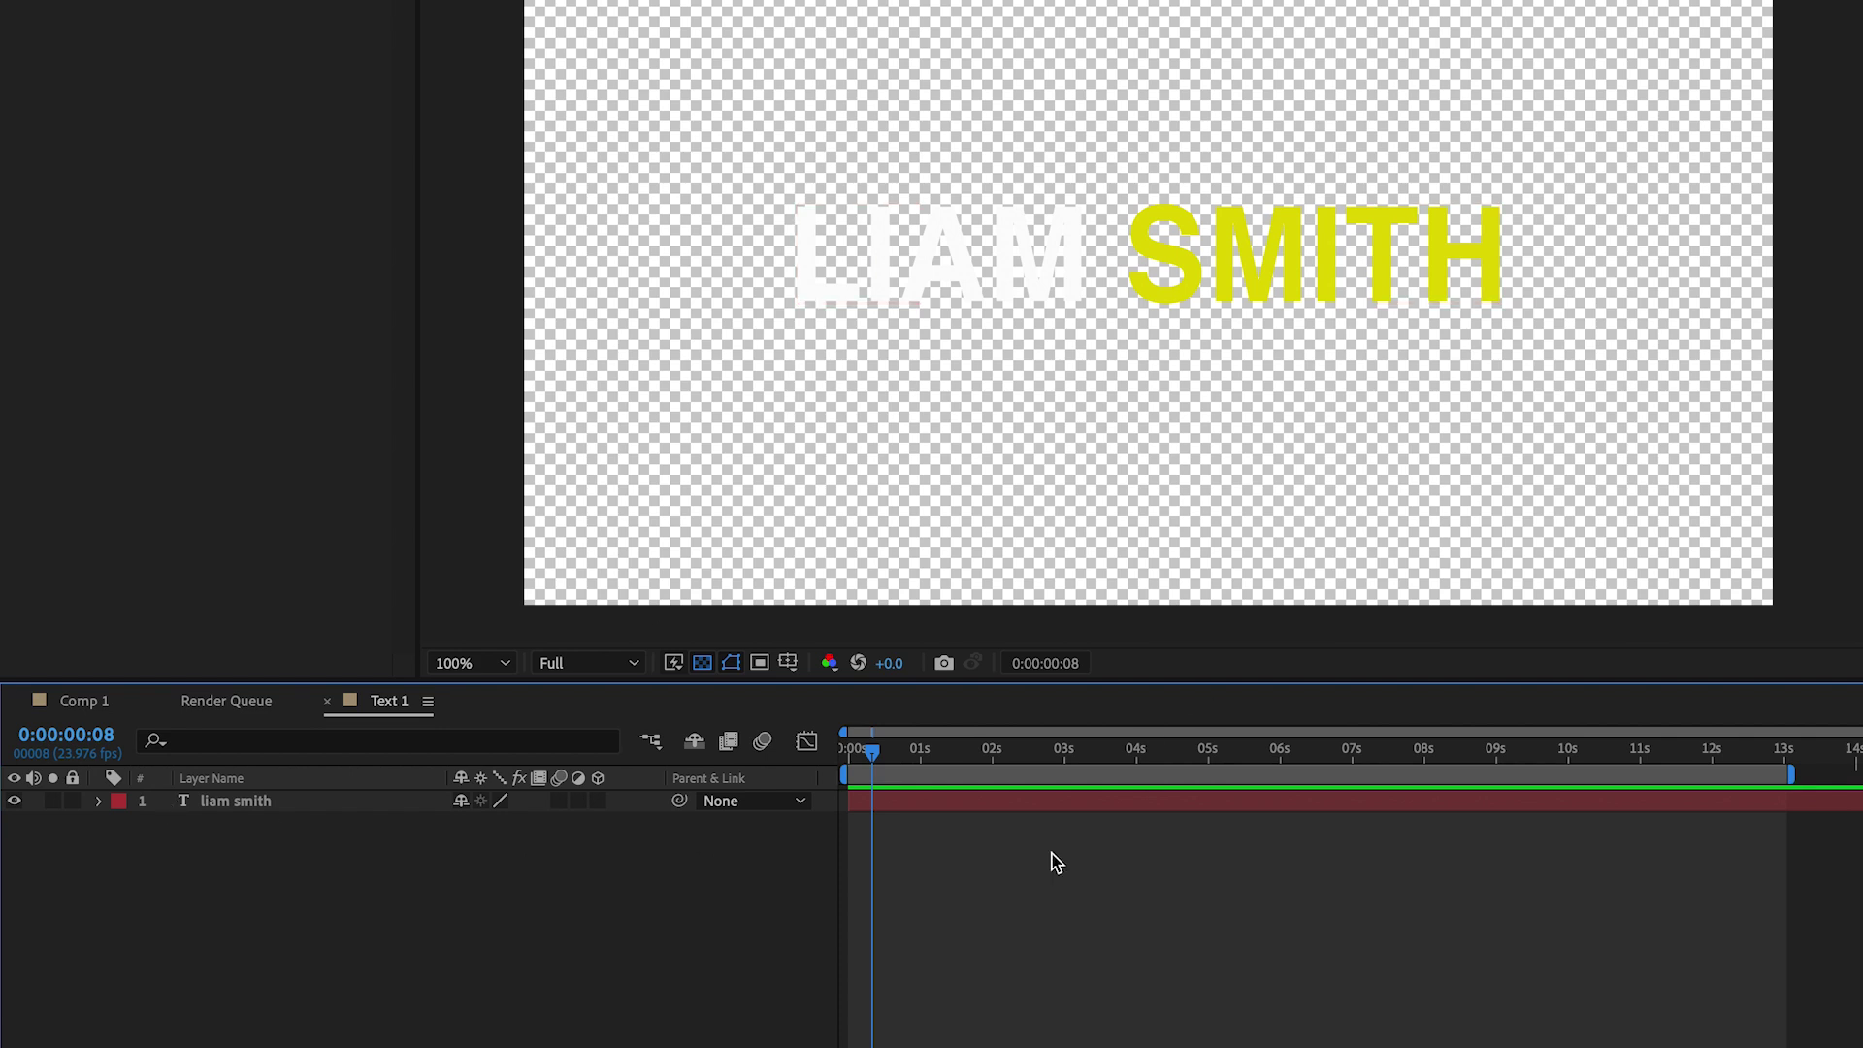
{"action": "left_click", "coordinate": [702, 662]}
{"action": "left_click", "coordinate": [916, 805]}
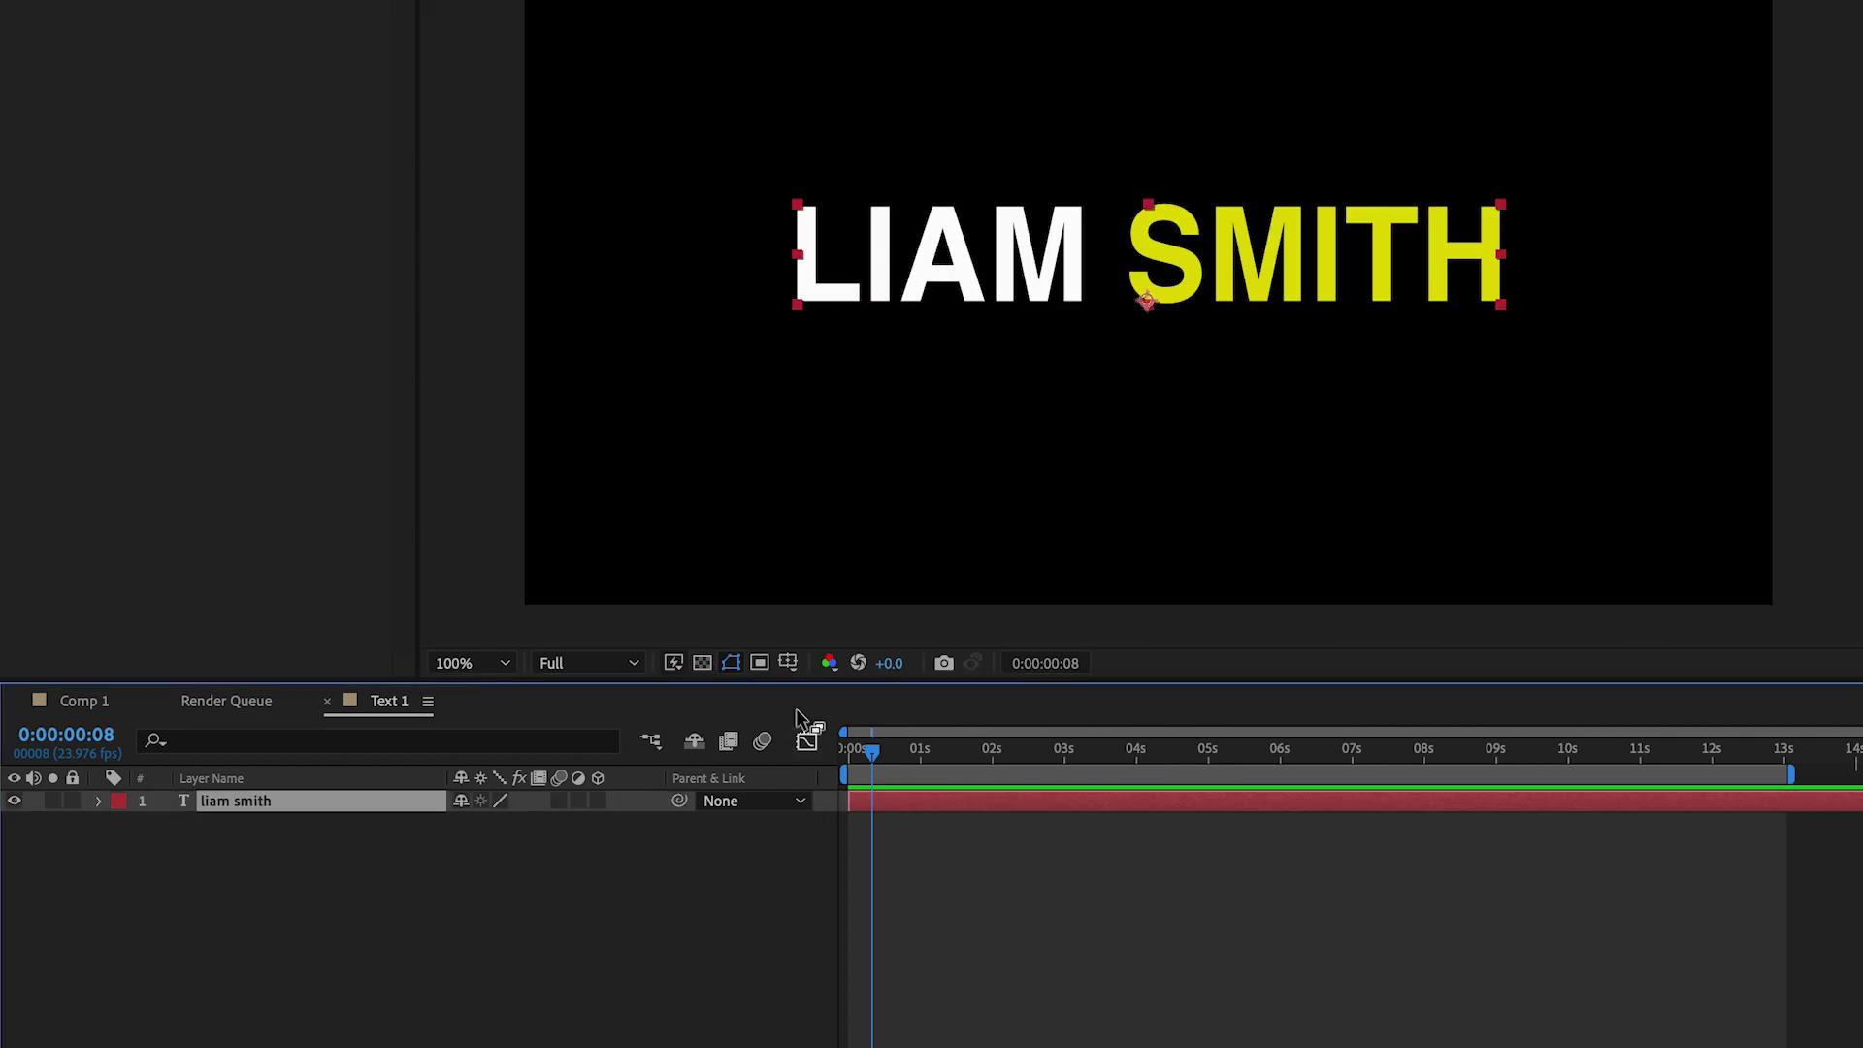
{"action": "left_click", "coordinate": [760, 663]}
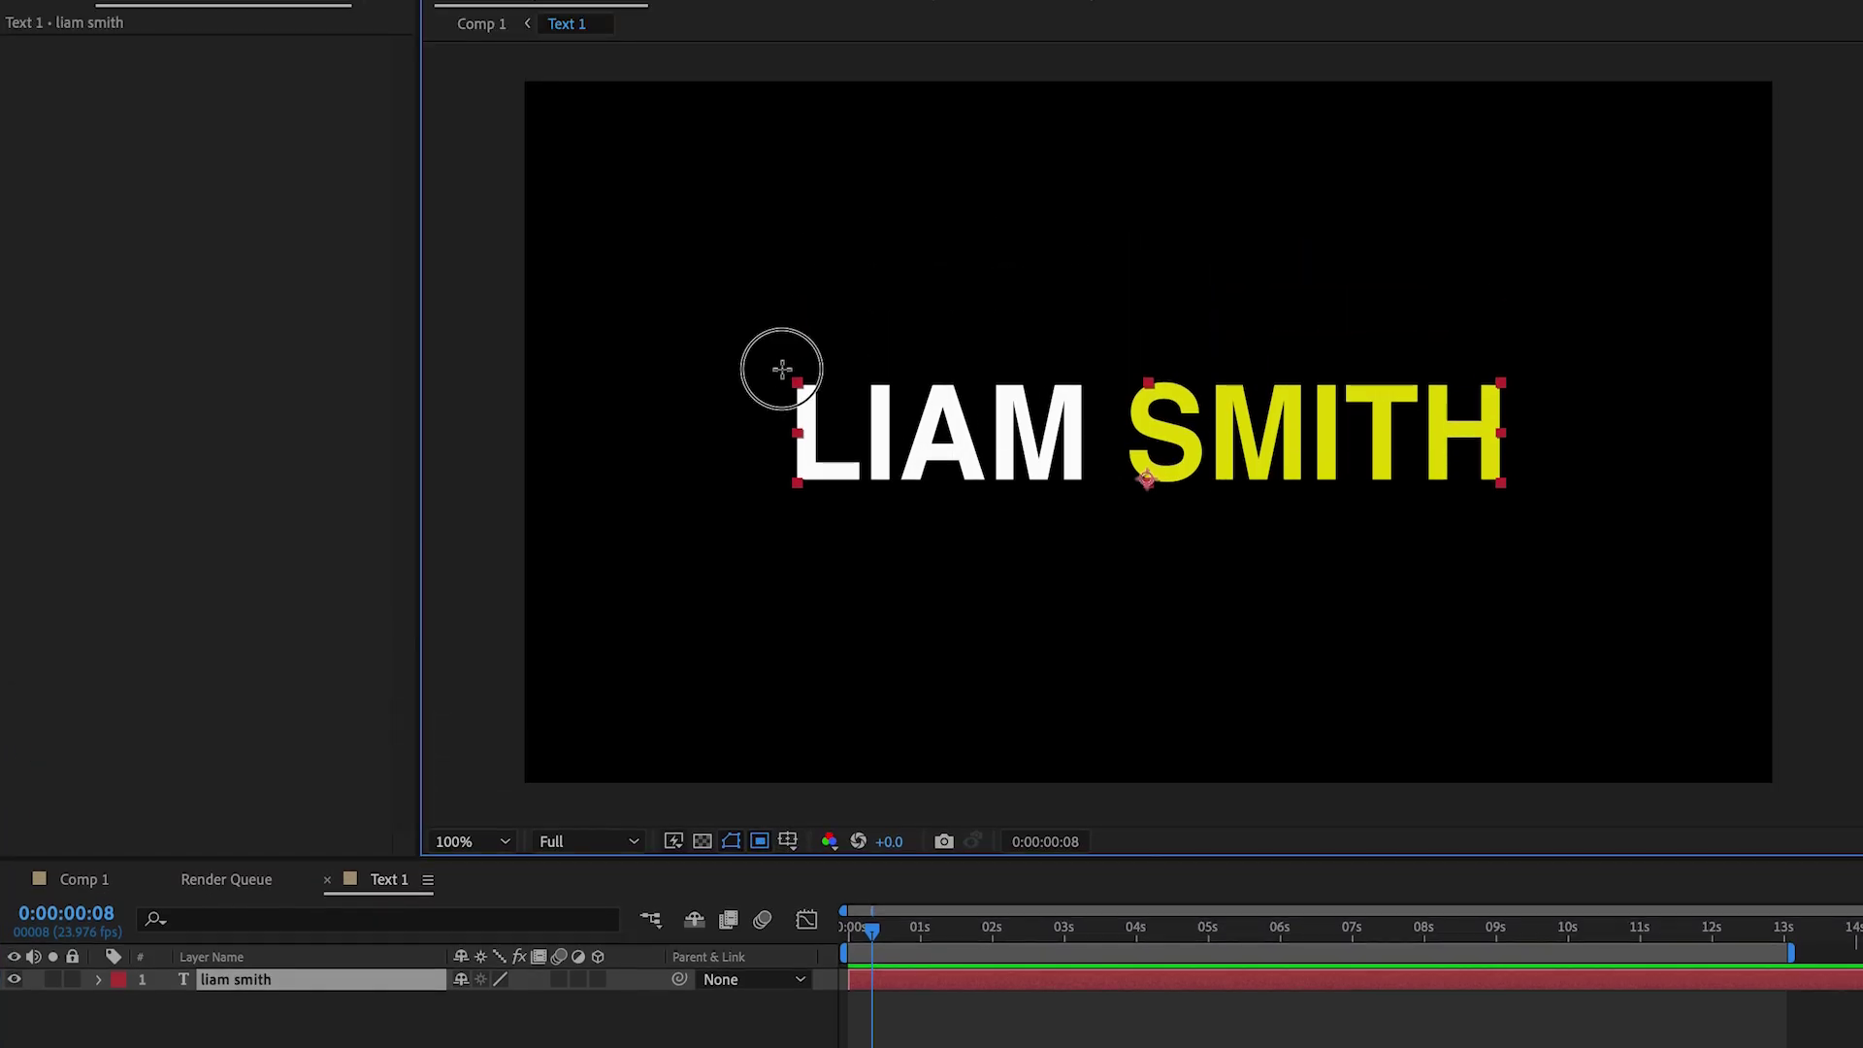
{"action": "left_click_drag", "start_coordinate": [779, 367], "coordinate": [1515, 498]}
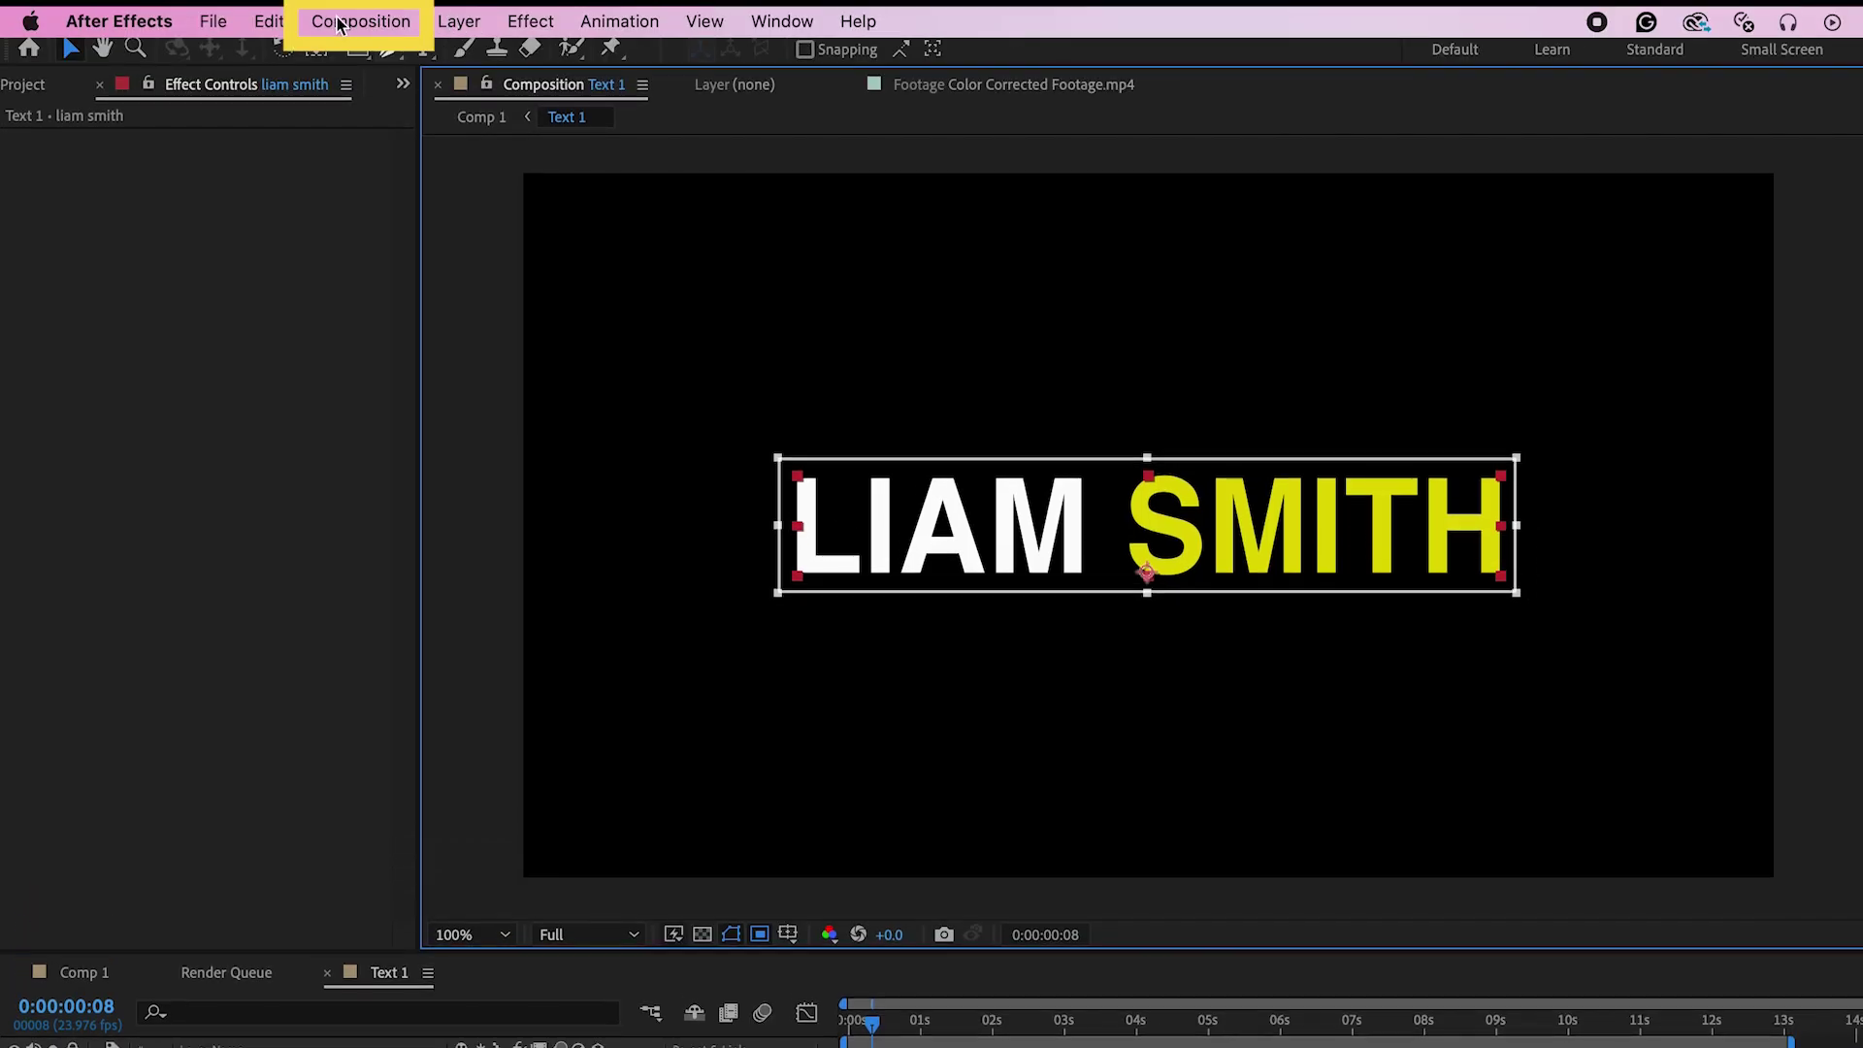
{"action": "left_click", "coordinate": [369, 21]}
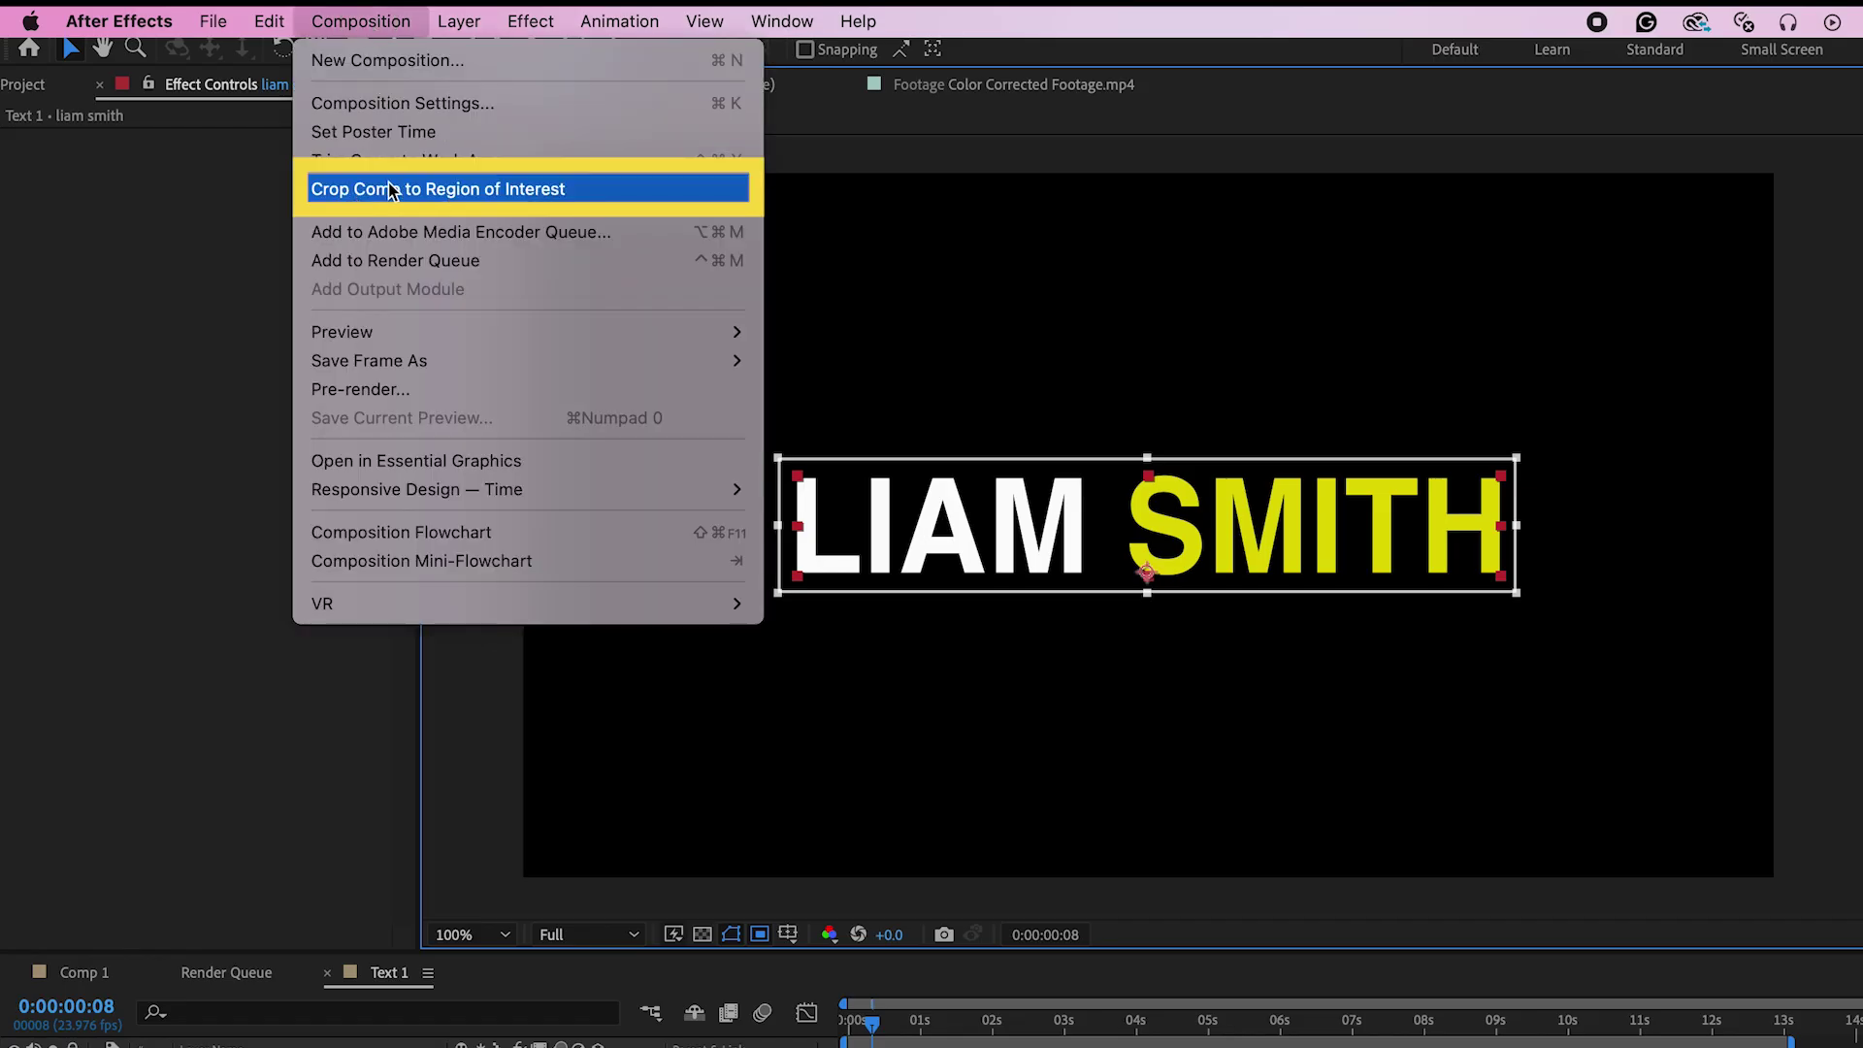
{"action": "left_click", "coordinate": [443, 191]}
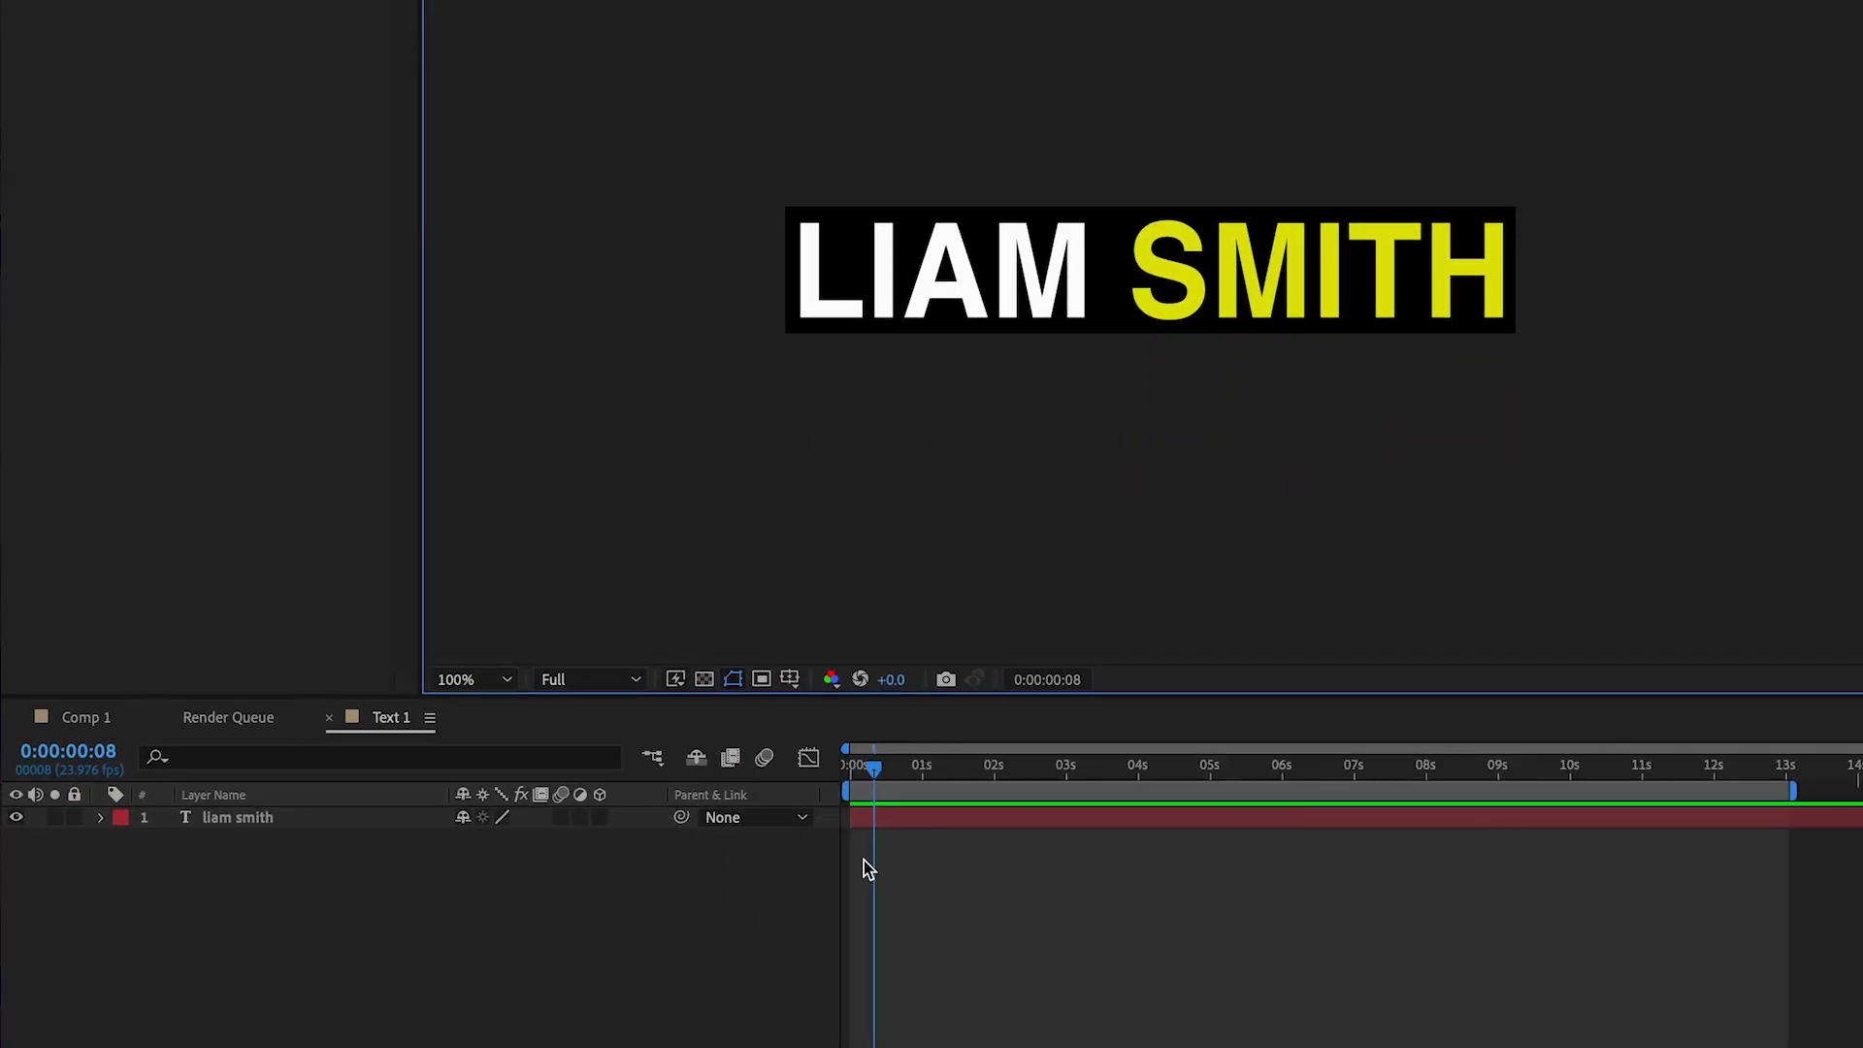
Step: In Comp 1, apply Corner Pin to Text 1 and roughly drag its left and right corners
{"action": "left_click", "coordinate": [78, 718]}
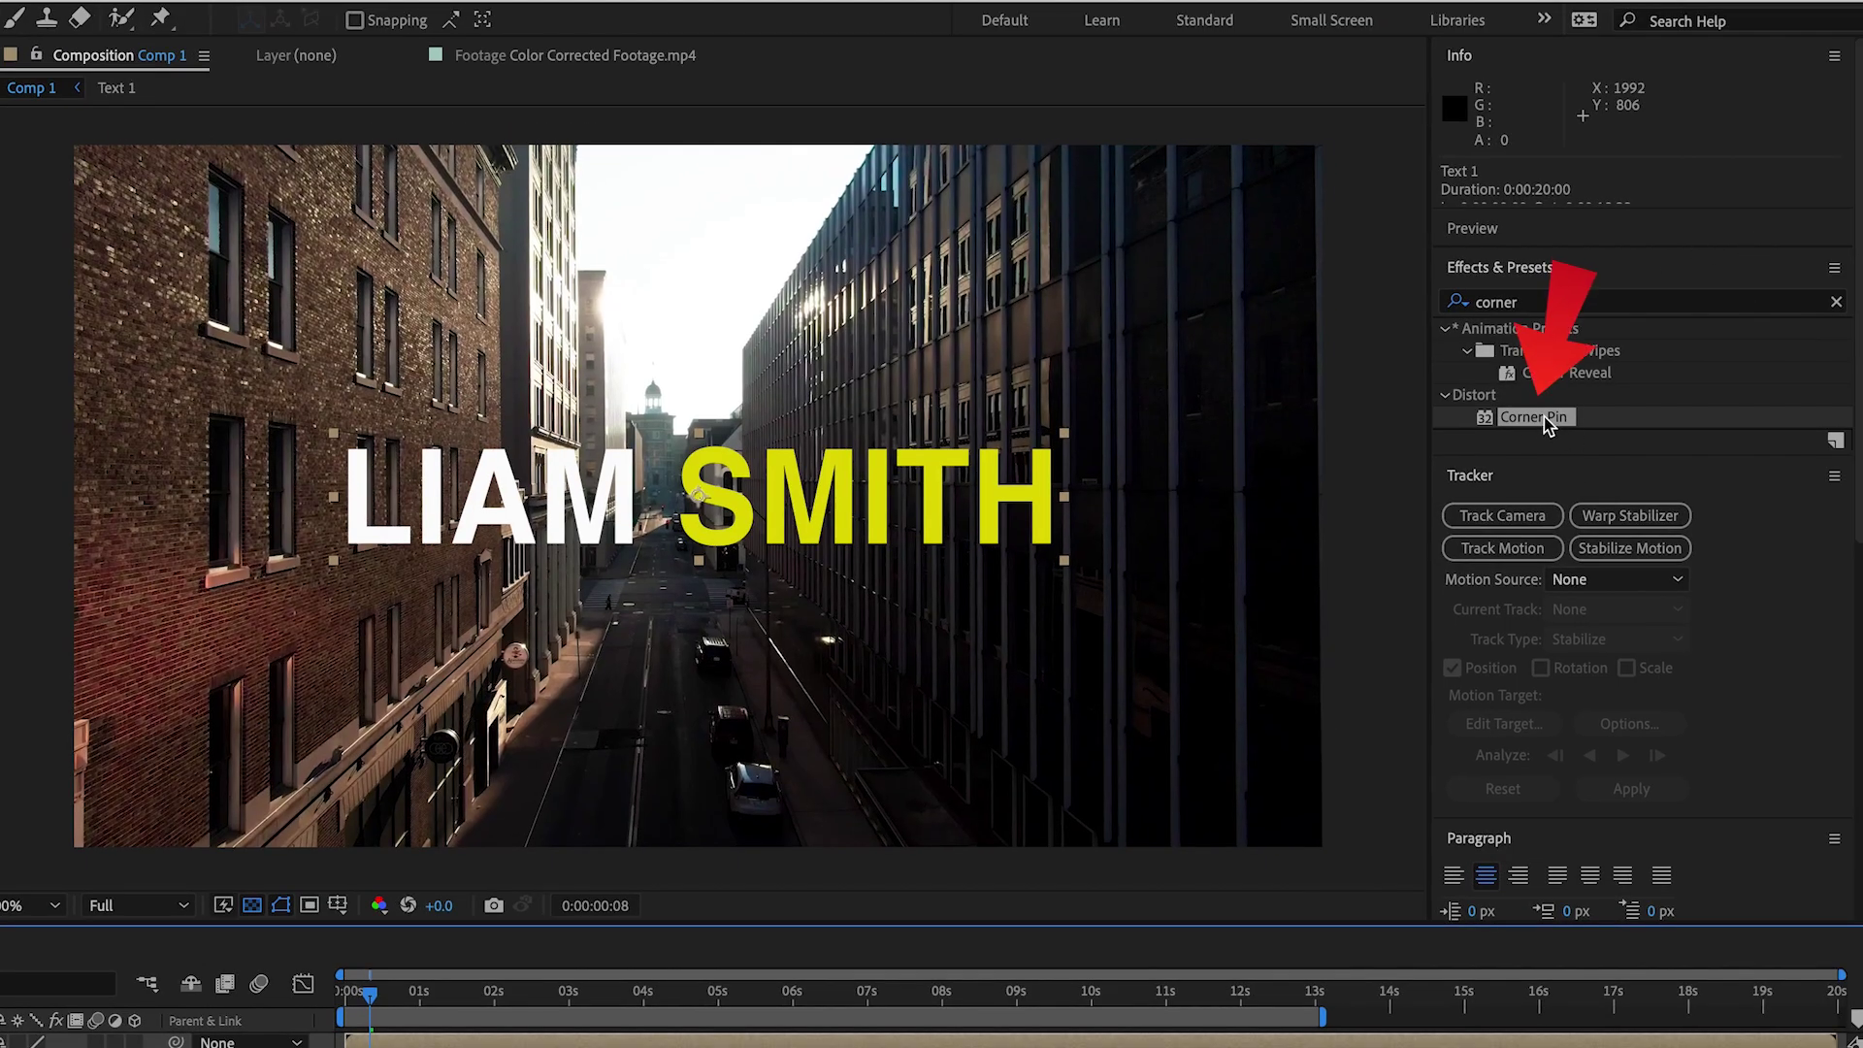
{"action": "double_click", "coordinate": [1538, 417]}
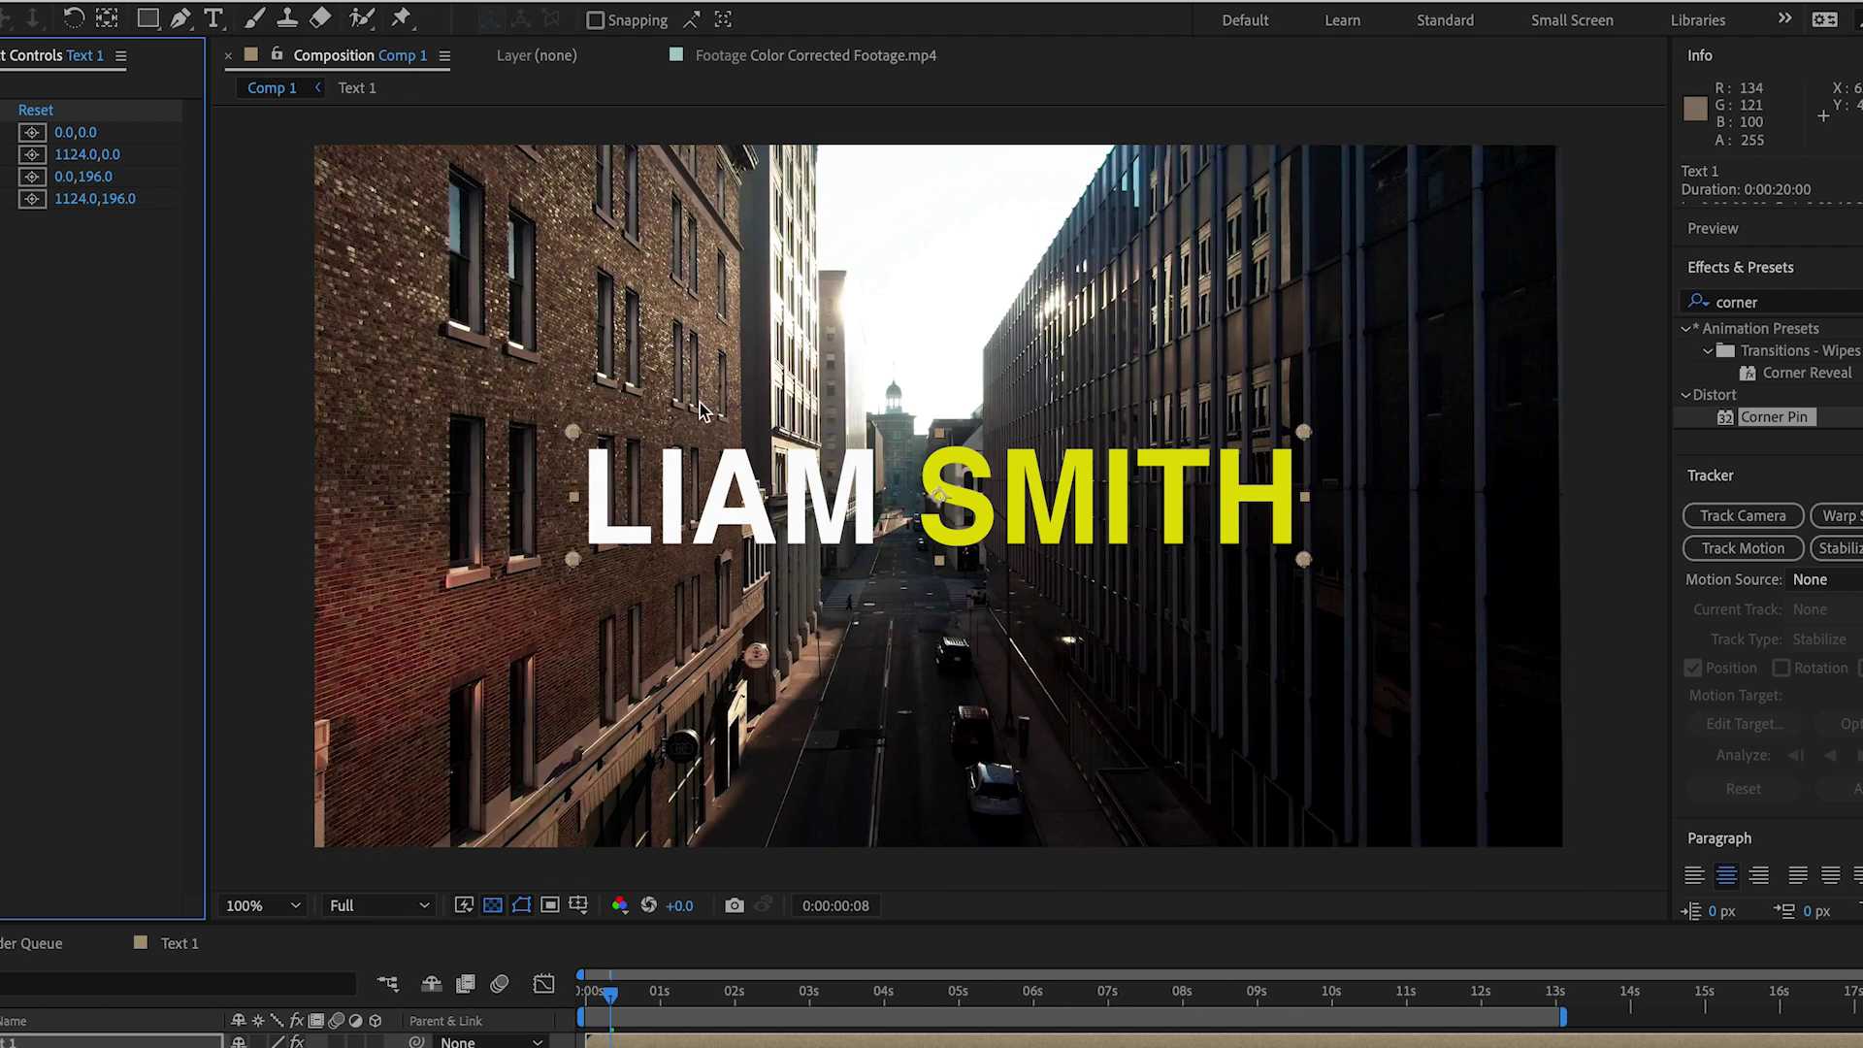
{"action": "left_click_drag", "start_coordinate": [573, 431], "coordinate": [490, 371]}
{"action": "left_click_drag", "start_coordinate": [573, 559], "coordinate": [511, 651]}
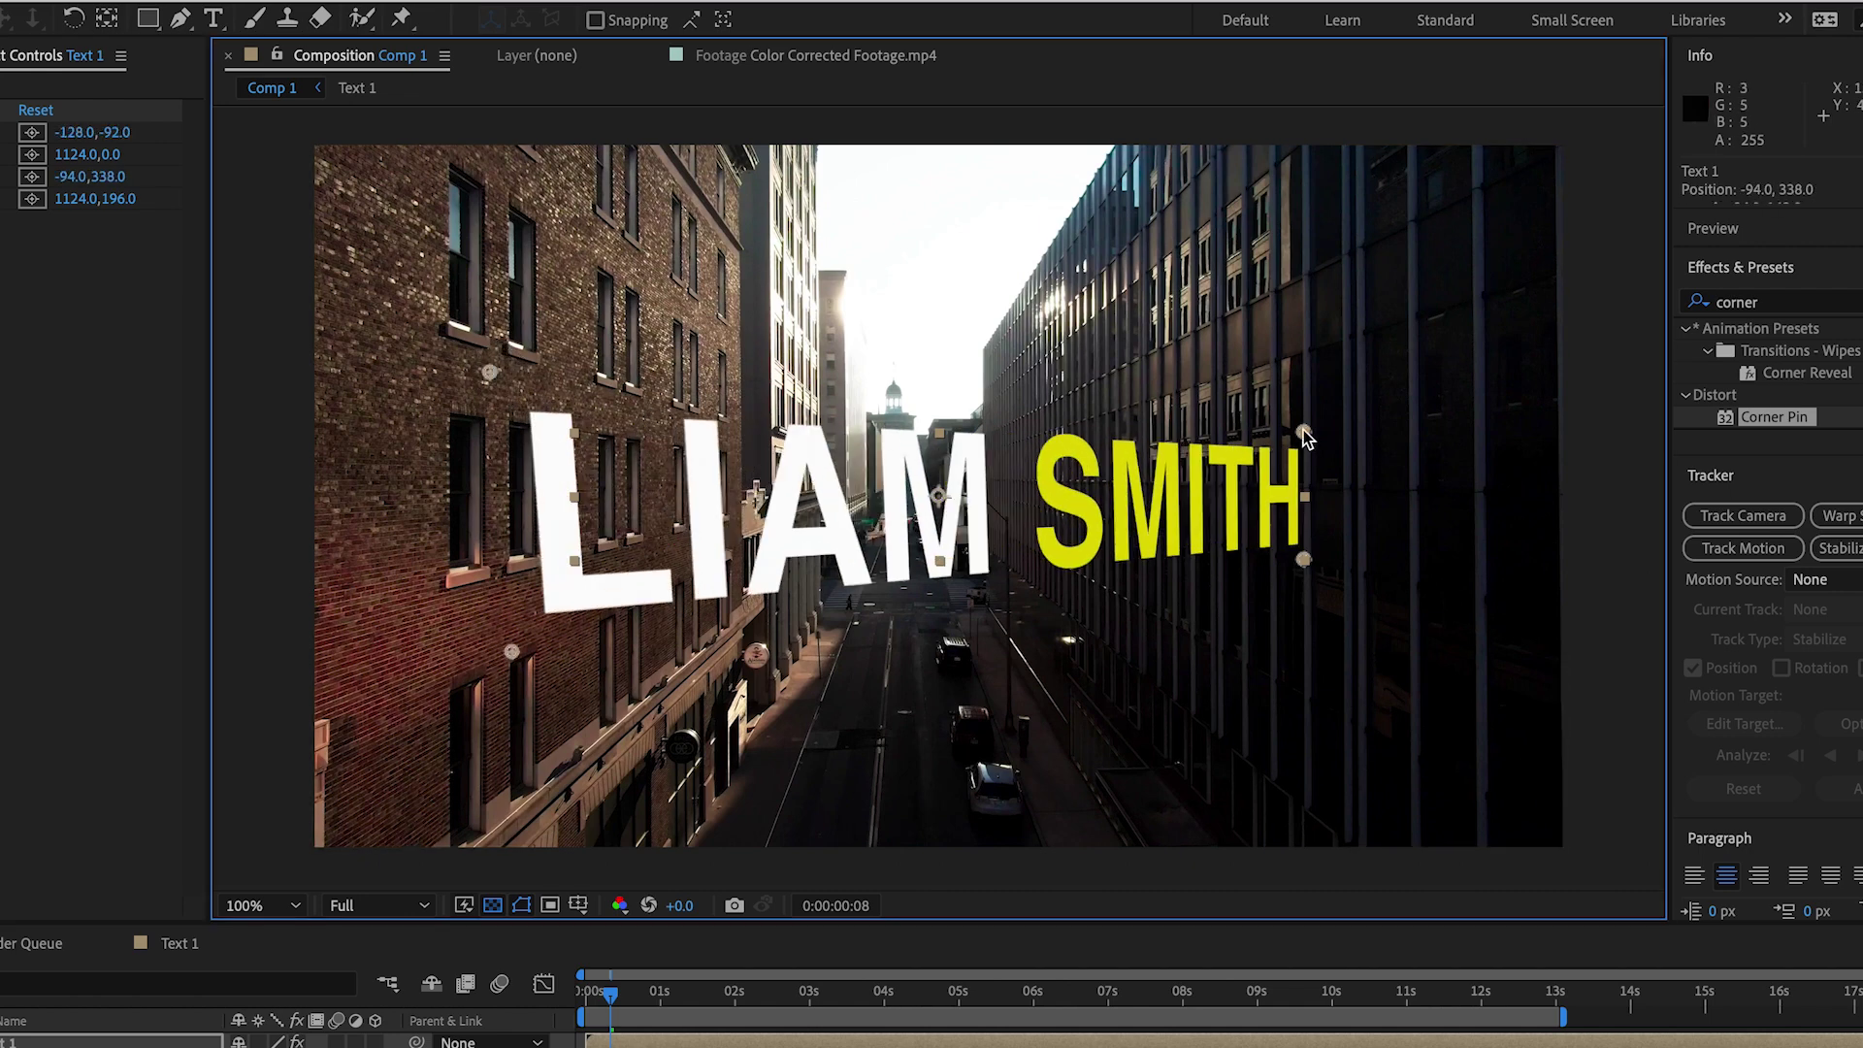
{"action": "left_click_drag", "start_coordinate": [1303, 437], "coordinate": [1089, 498]}
Step: Reposition all four pins to -122,-48 / 854,-158 / 178,314 / 1134,524, stretching the title across the street
{"action": "left_click", "coordinate": [1089, 498]}
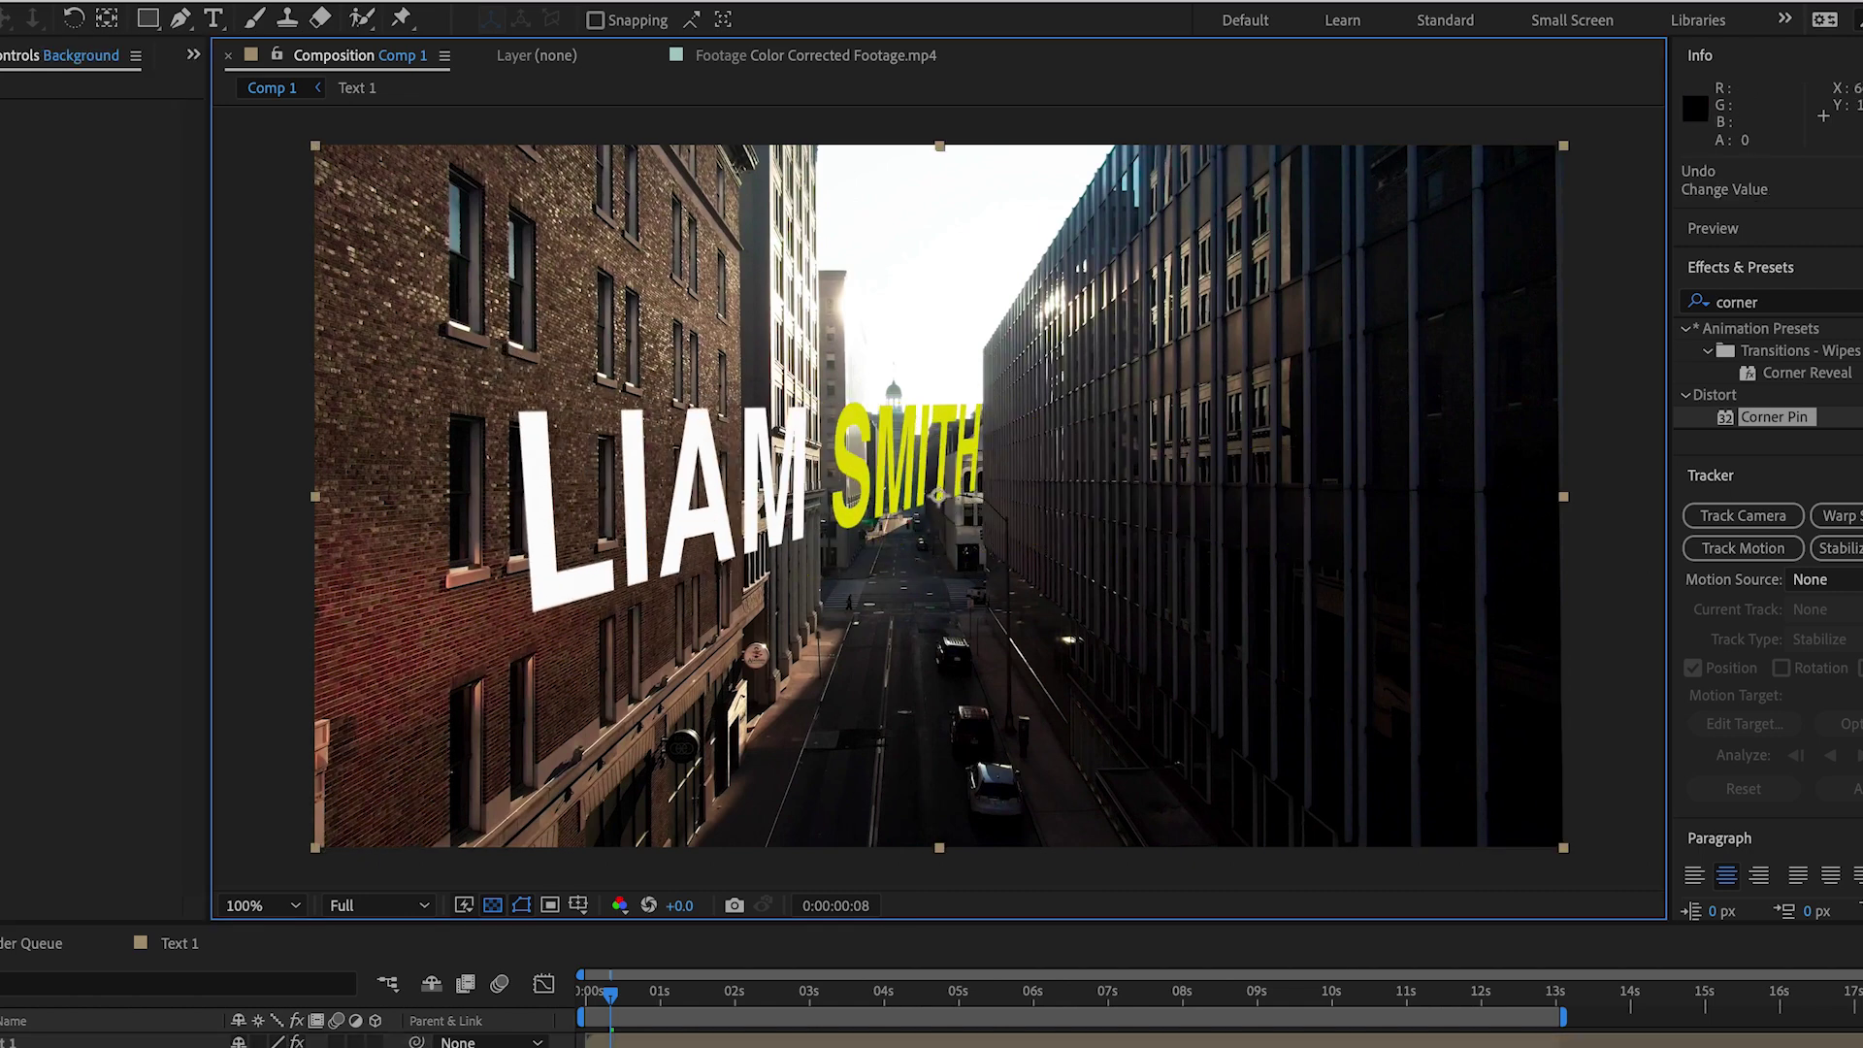
{"action": "left_click", "coordinate": [458, 430]}
{"action": "left_click_drag", "start_coordinate": [458, 431], "coordinate": [427, 368]}
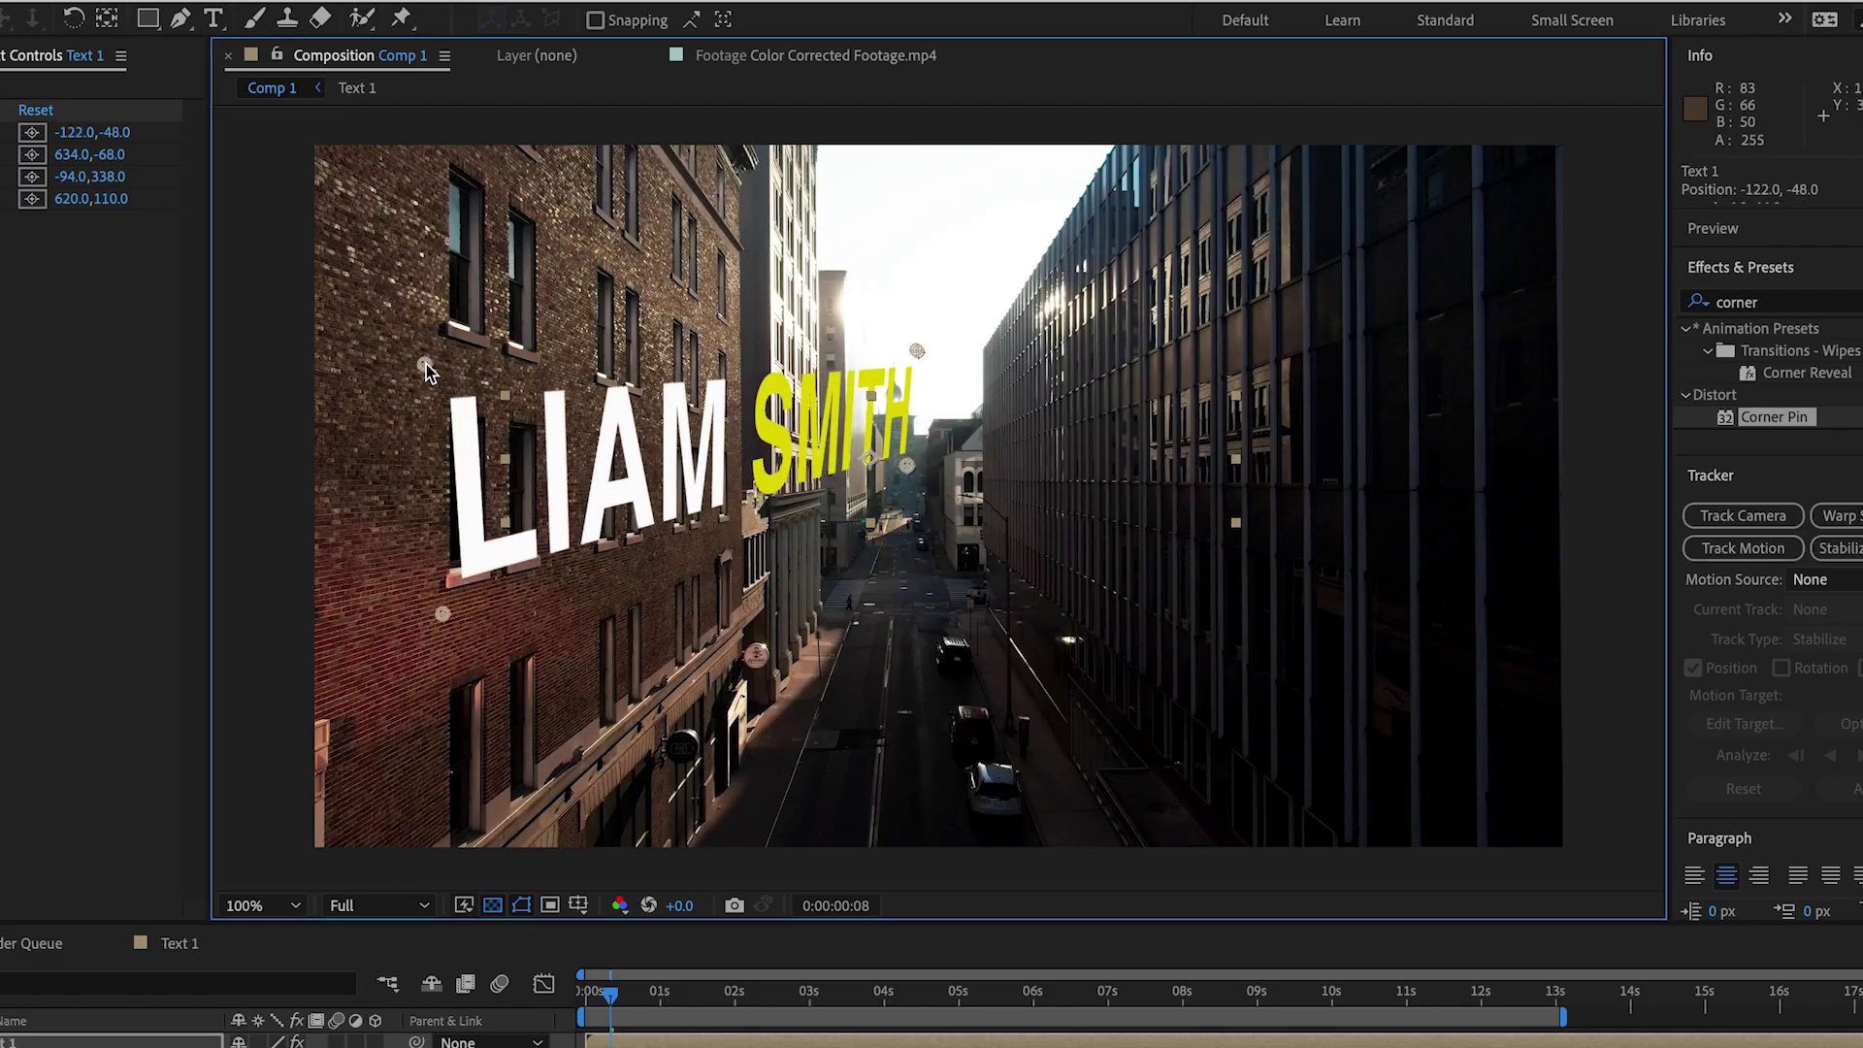
{"action": "left_click_drag", "start_coordinate": [917, 349], "coordinate": [760, 360]}
{"action": "left_click_drag", "start_coordinate": [906, 465], "coordinate": [779, 514]}
{"action": "left_click_drag", "start_coordinate": [442, 621], "coordinate": [619, 597]}
{"action": "left_click_drag", "start_coordinate": [760, 361], "coordinate": [1059, 291]}
{"action": "left_click_drag", "start_coordinate": [767, 544], "coordinate": [1241, 734]}
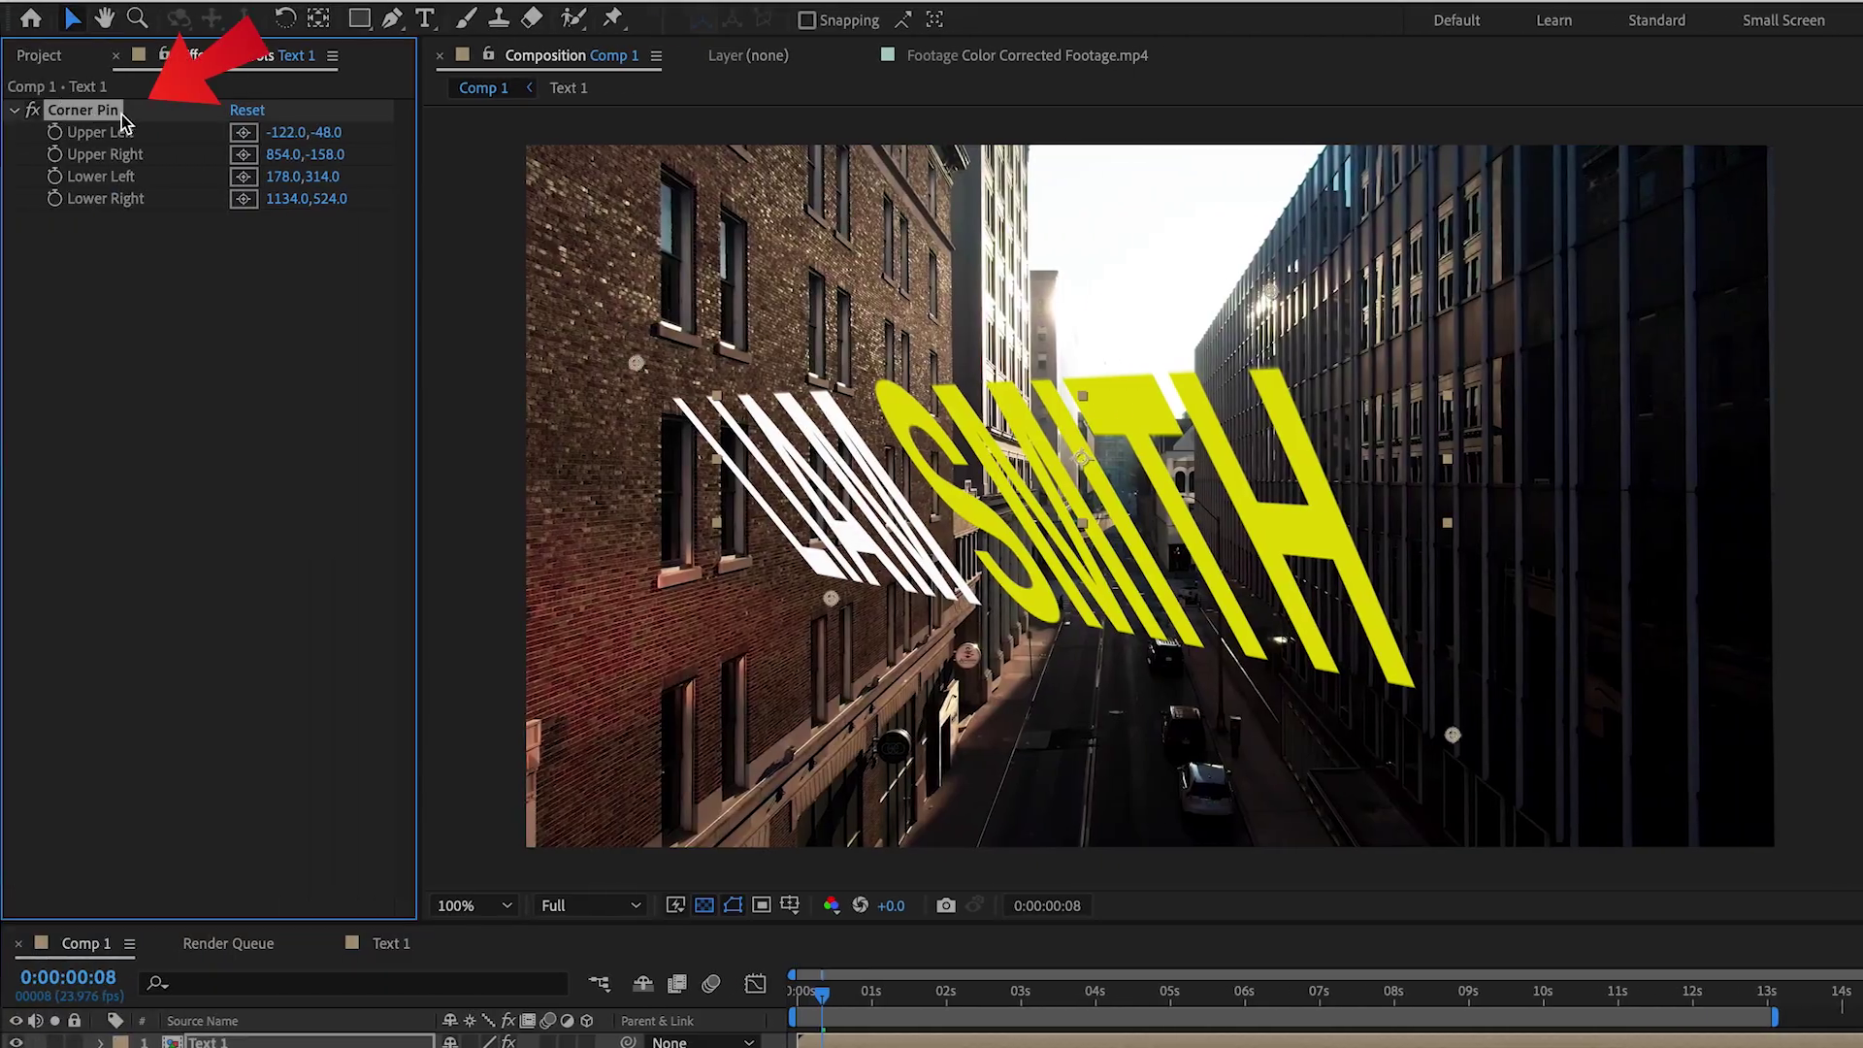
Step: Delete Corner Pin from Text 1 and apply CC Power Pin, found by searching 'powe'
{"action": "key", "text": "Delete"}
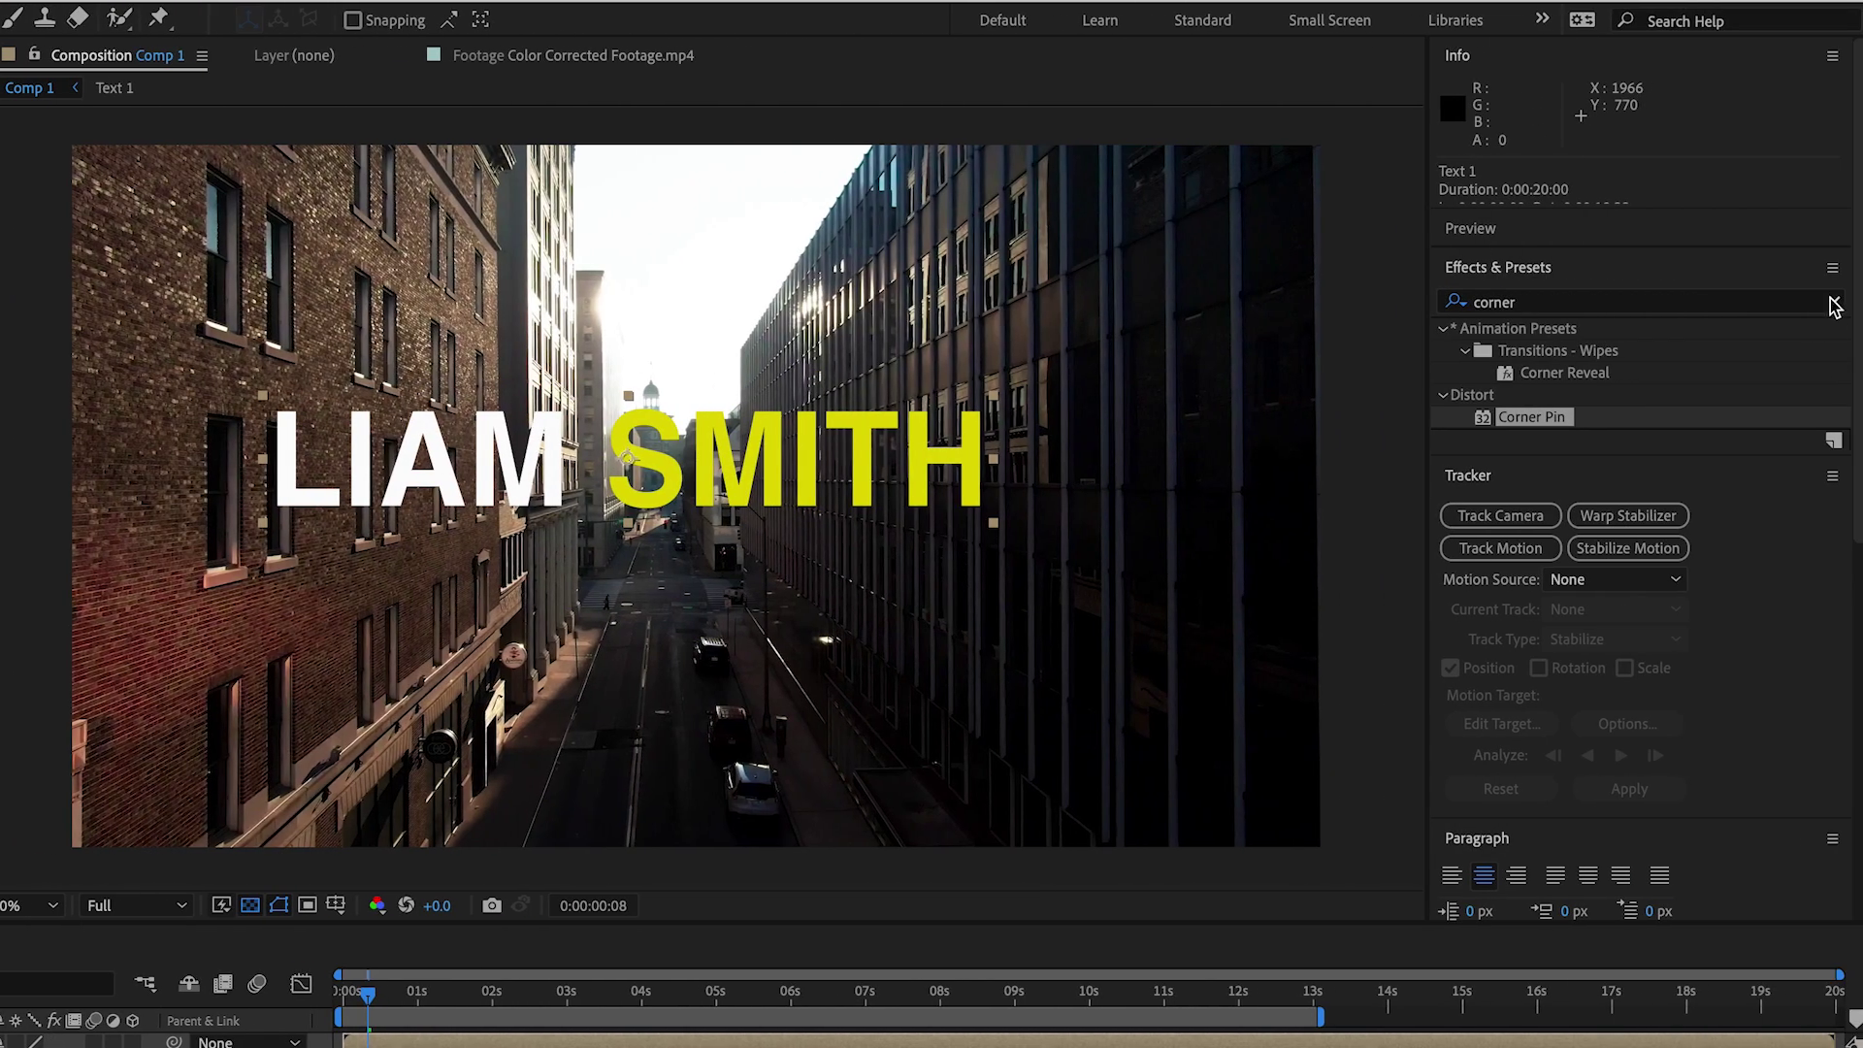
{"action": "left_click", "coordinate": [1833, 303]}
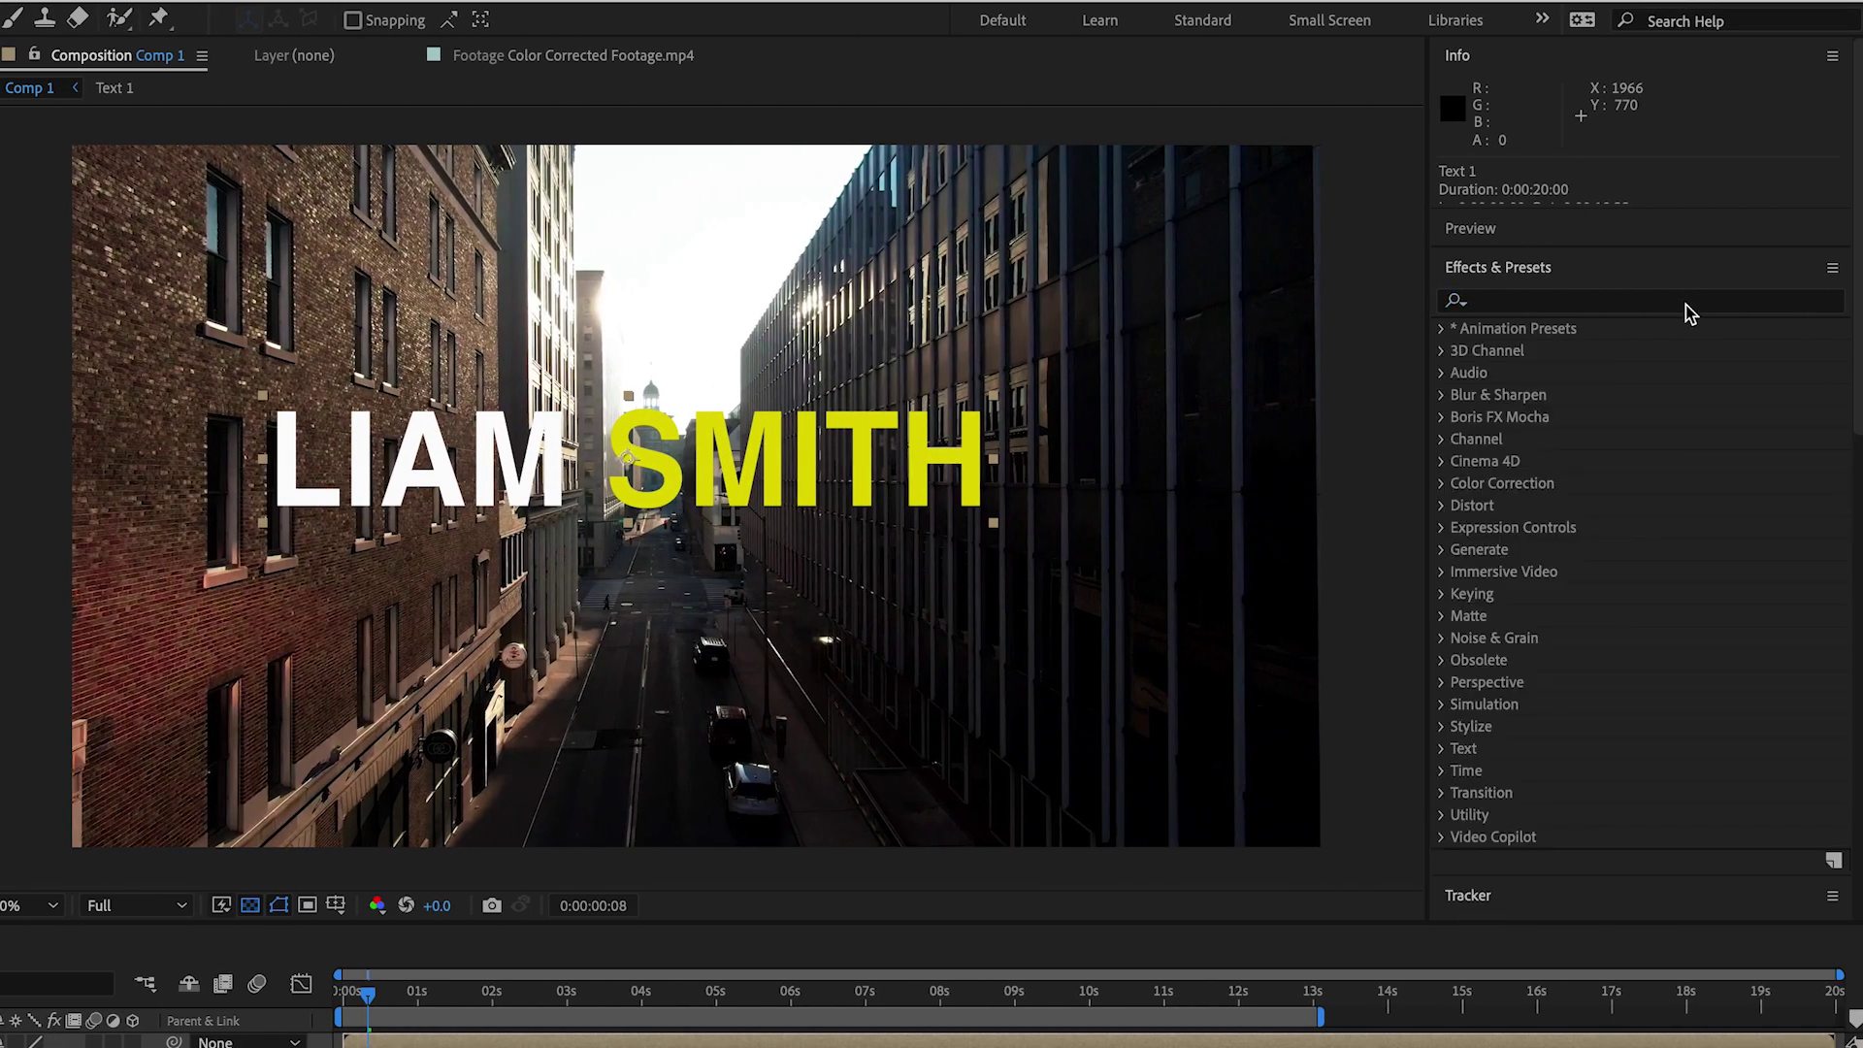
{"action": "left_click", "coordinate": [1684, 308]}
{"action": "type", "text": "power"}
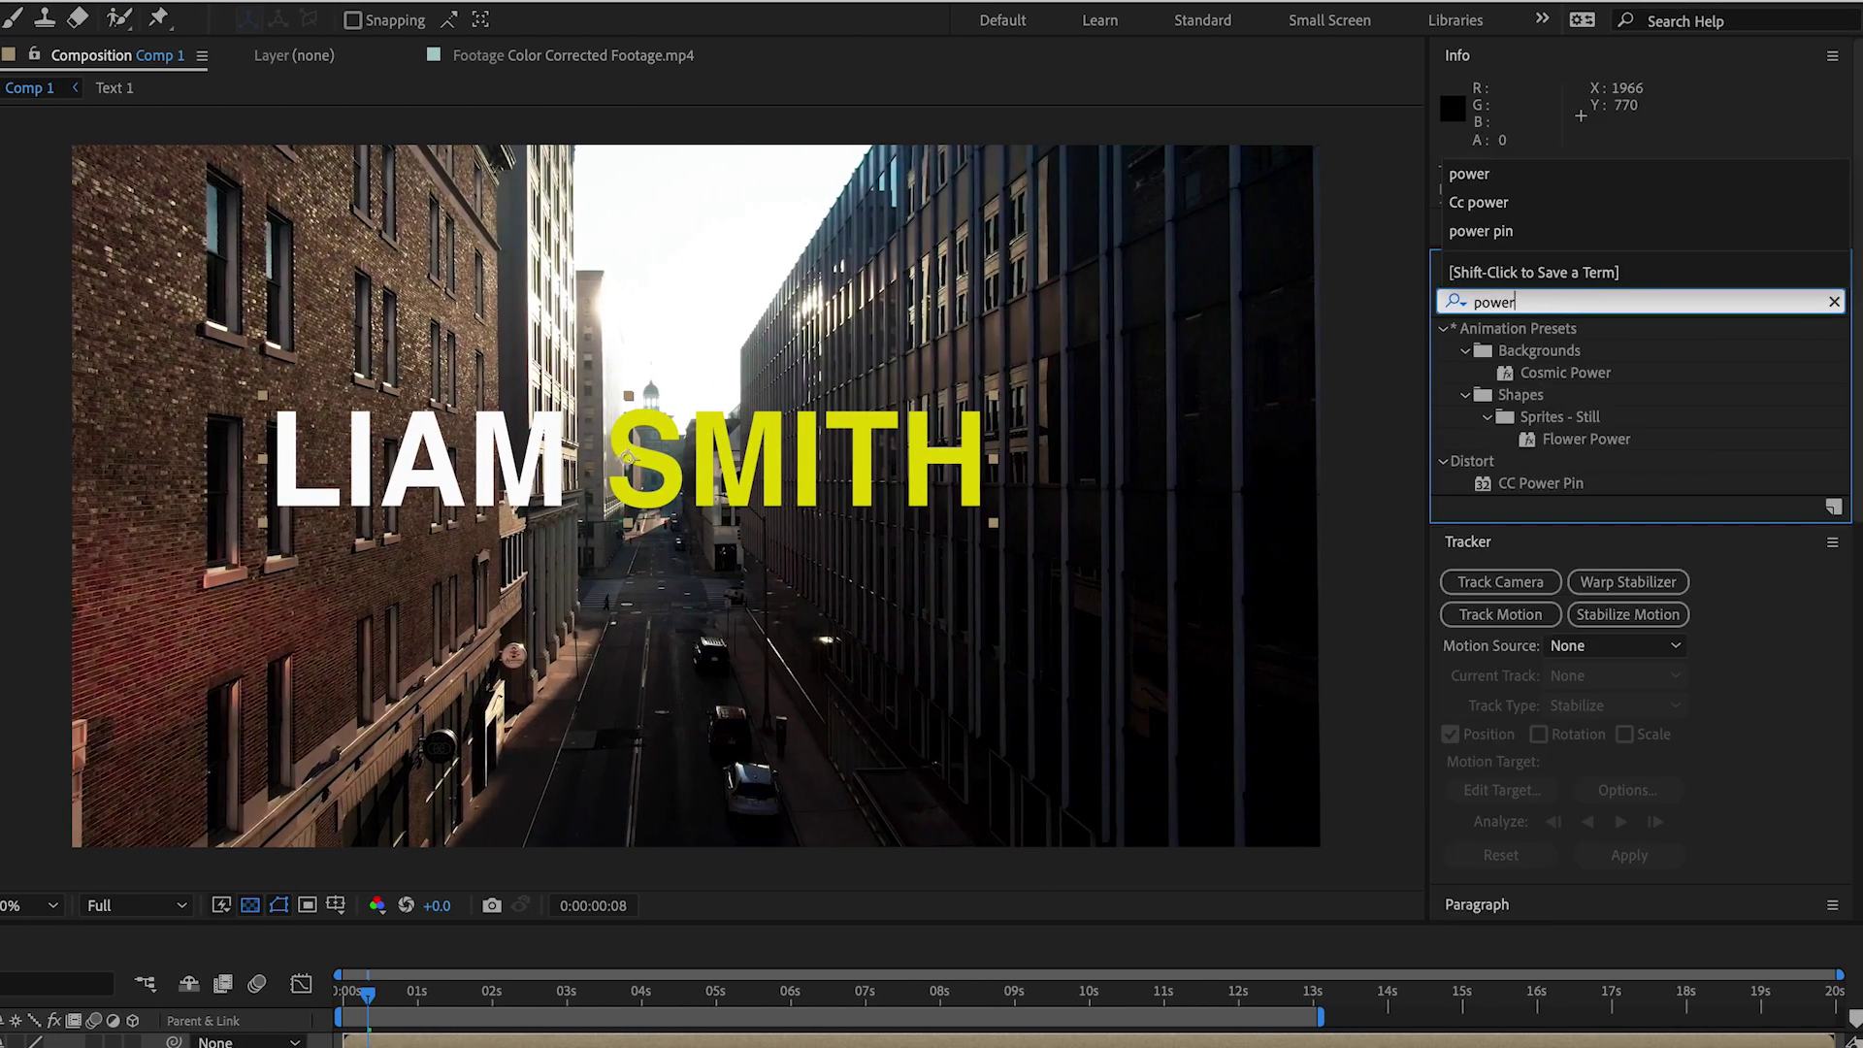
{"action": "left_click", "coordinate": [1509, 485]}
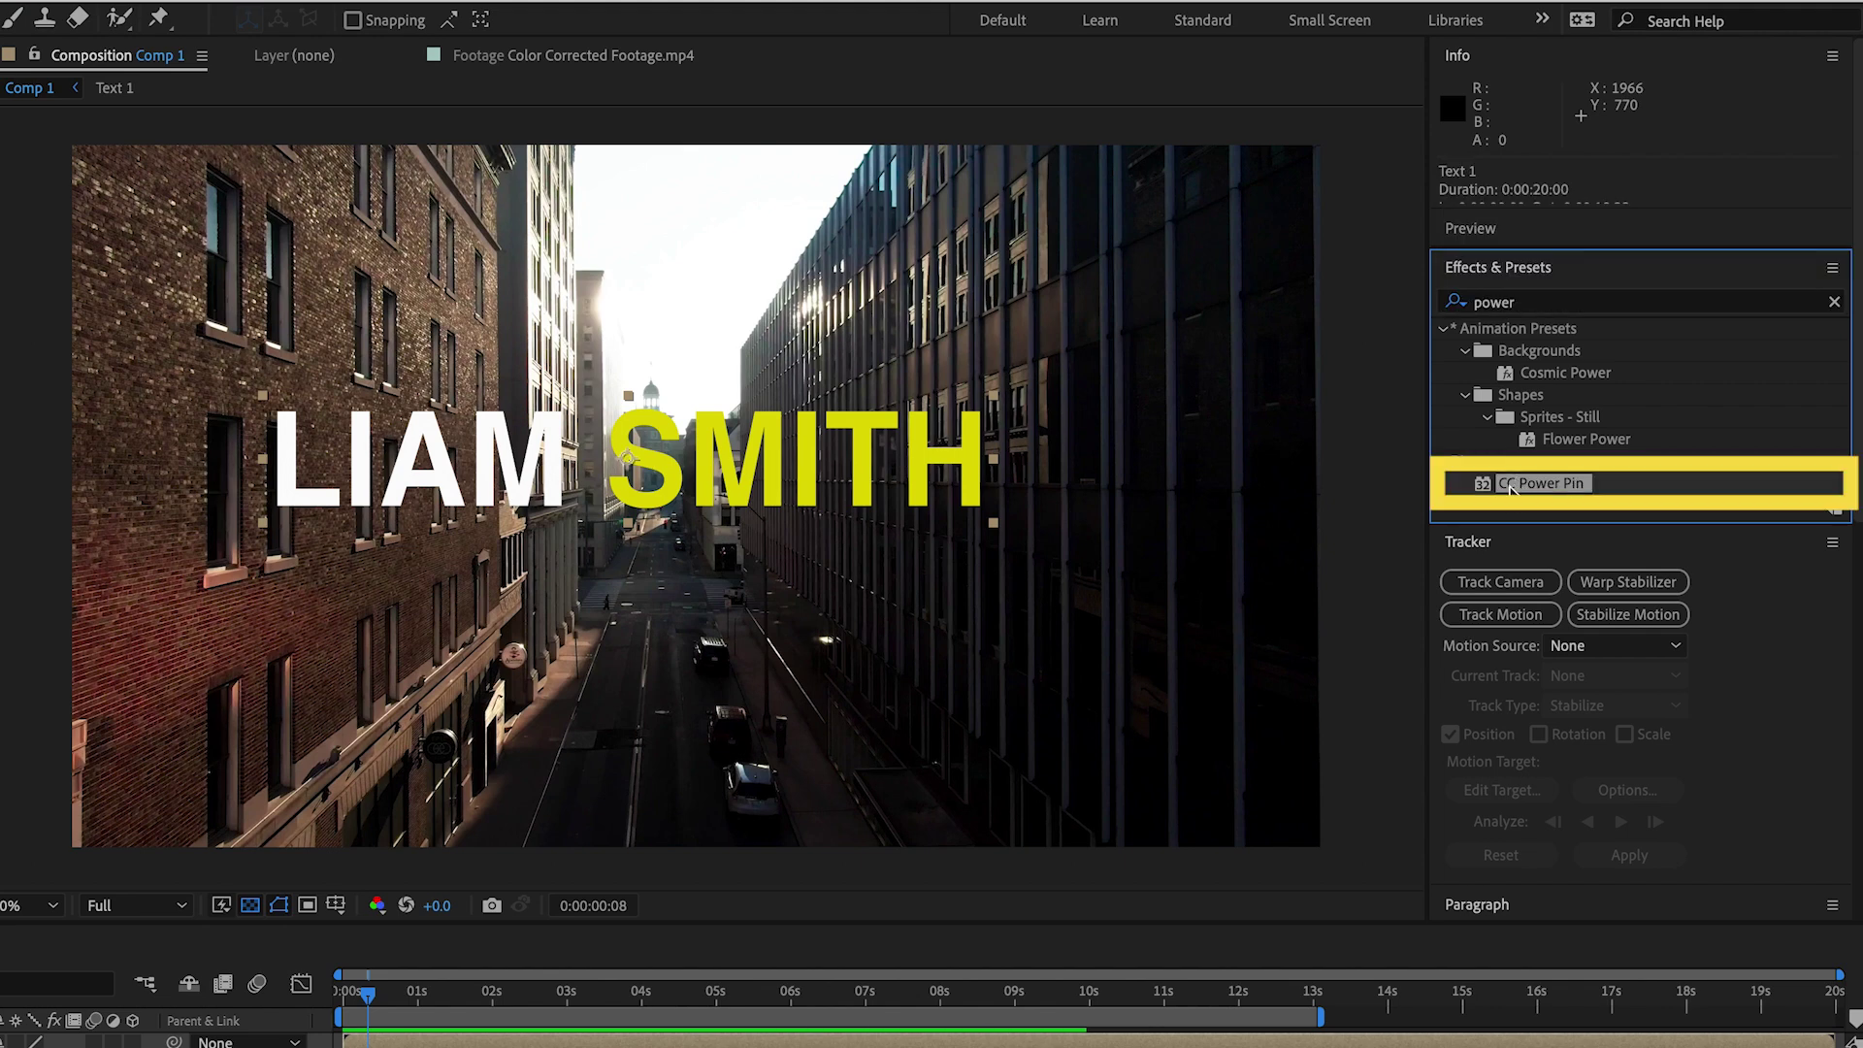
{"action": "double_click", "coordinate": [1543, 484]}
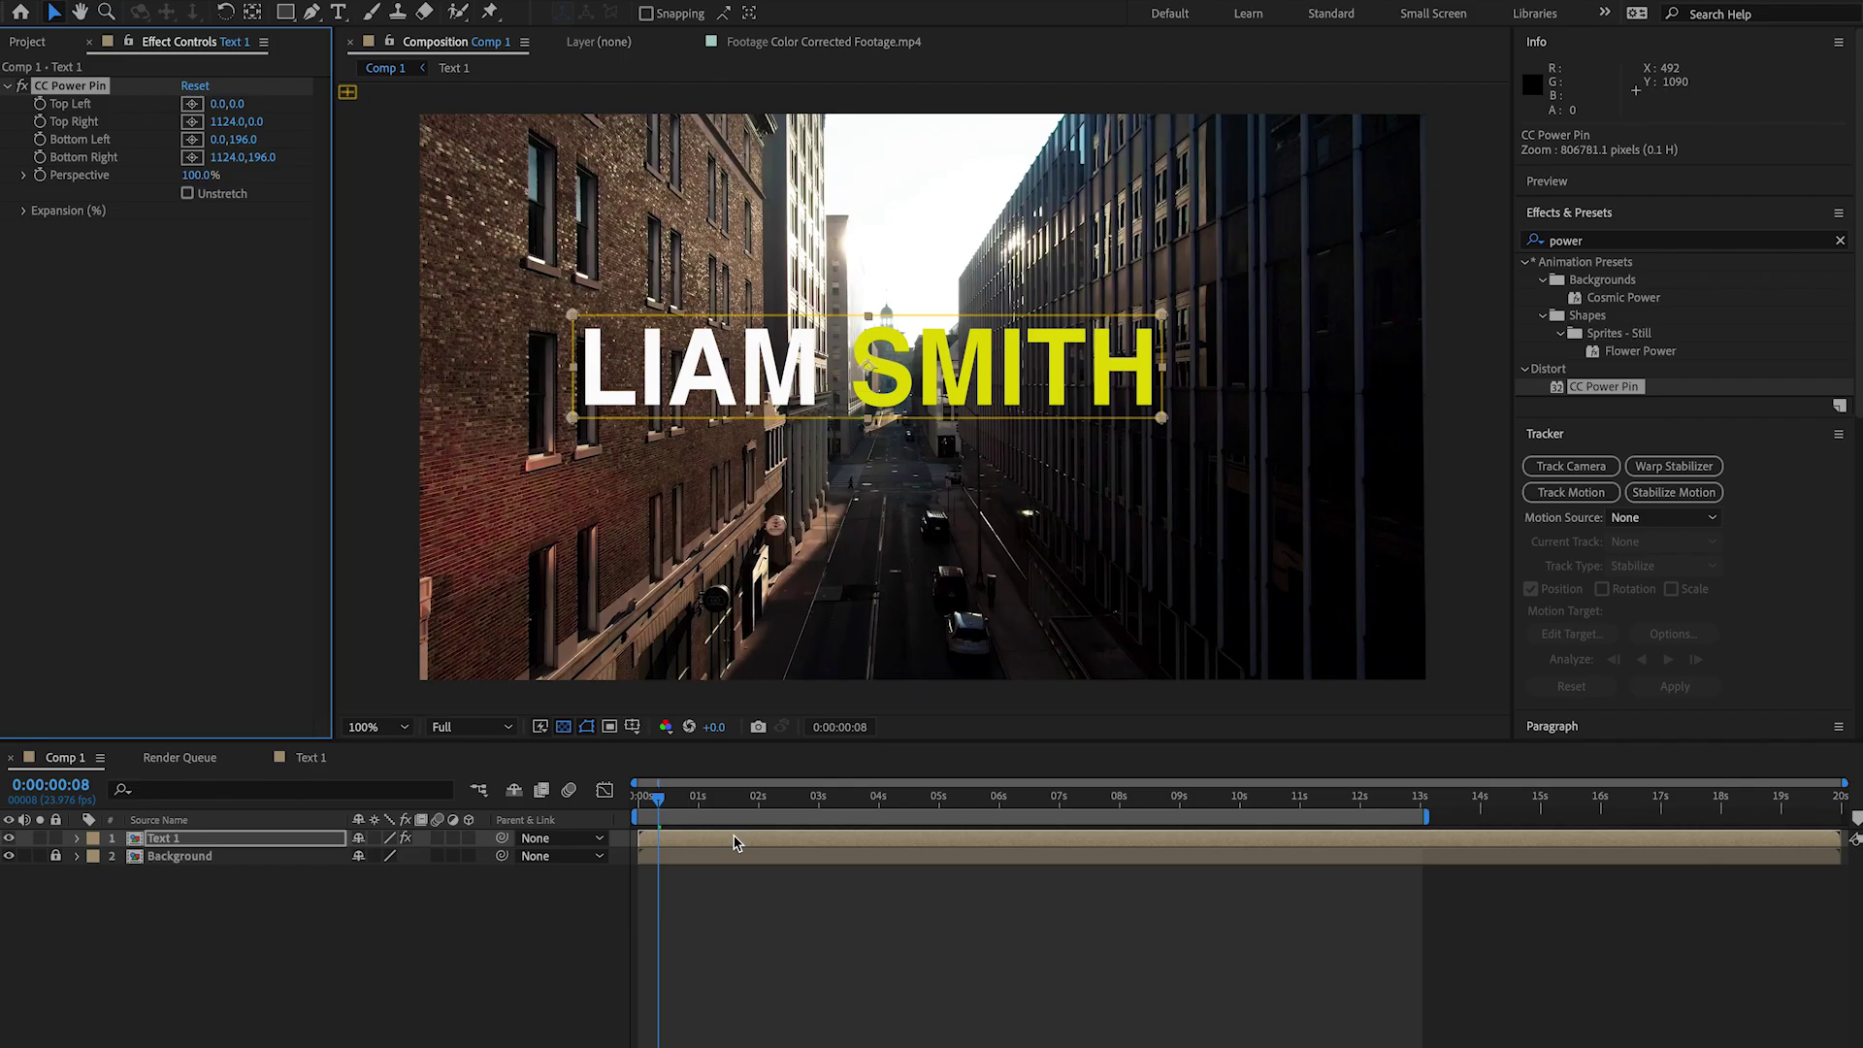
{"action": "left_click", "coordinate": [735, 843]}
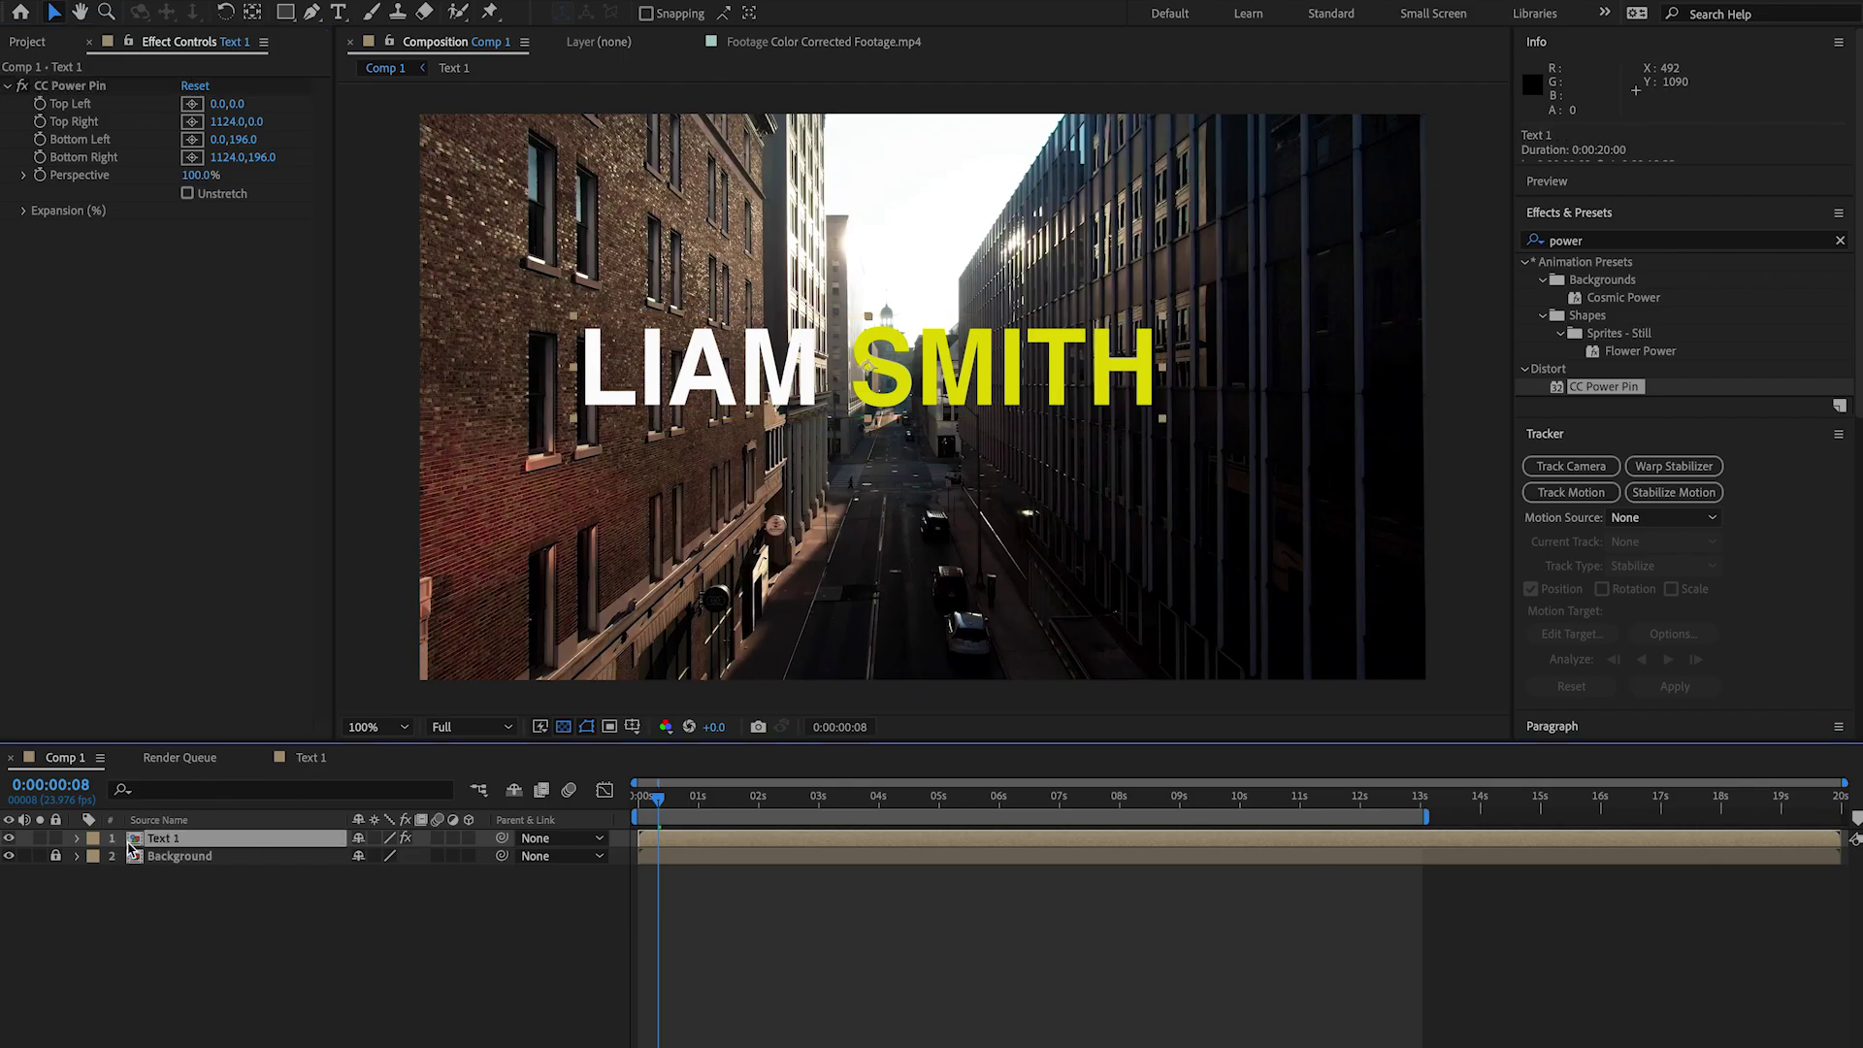
{"action": "double_click", "coordinate": [131, 840]}
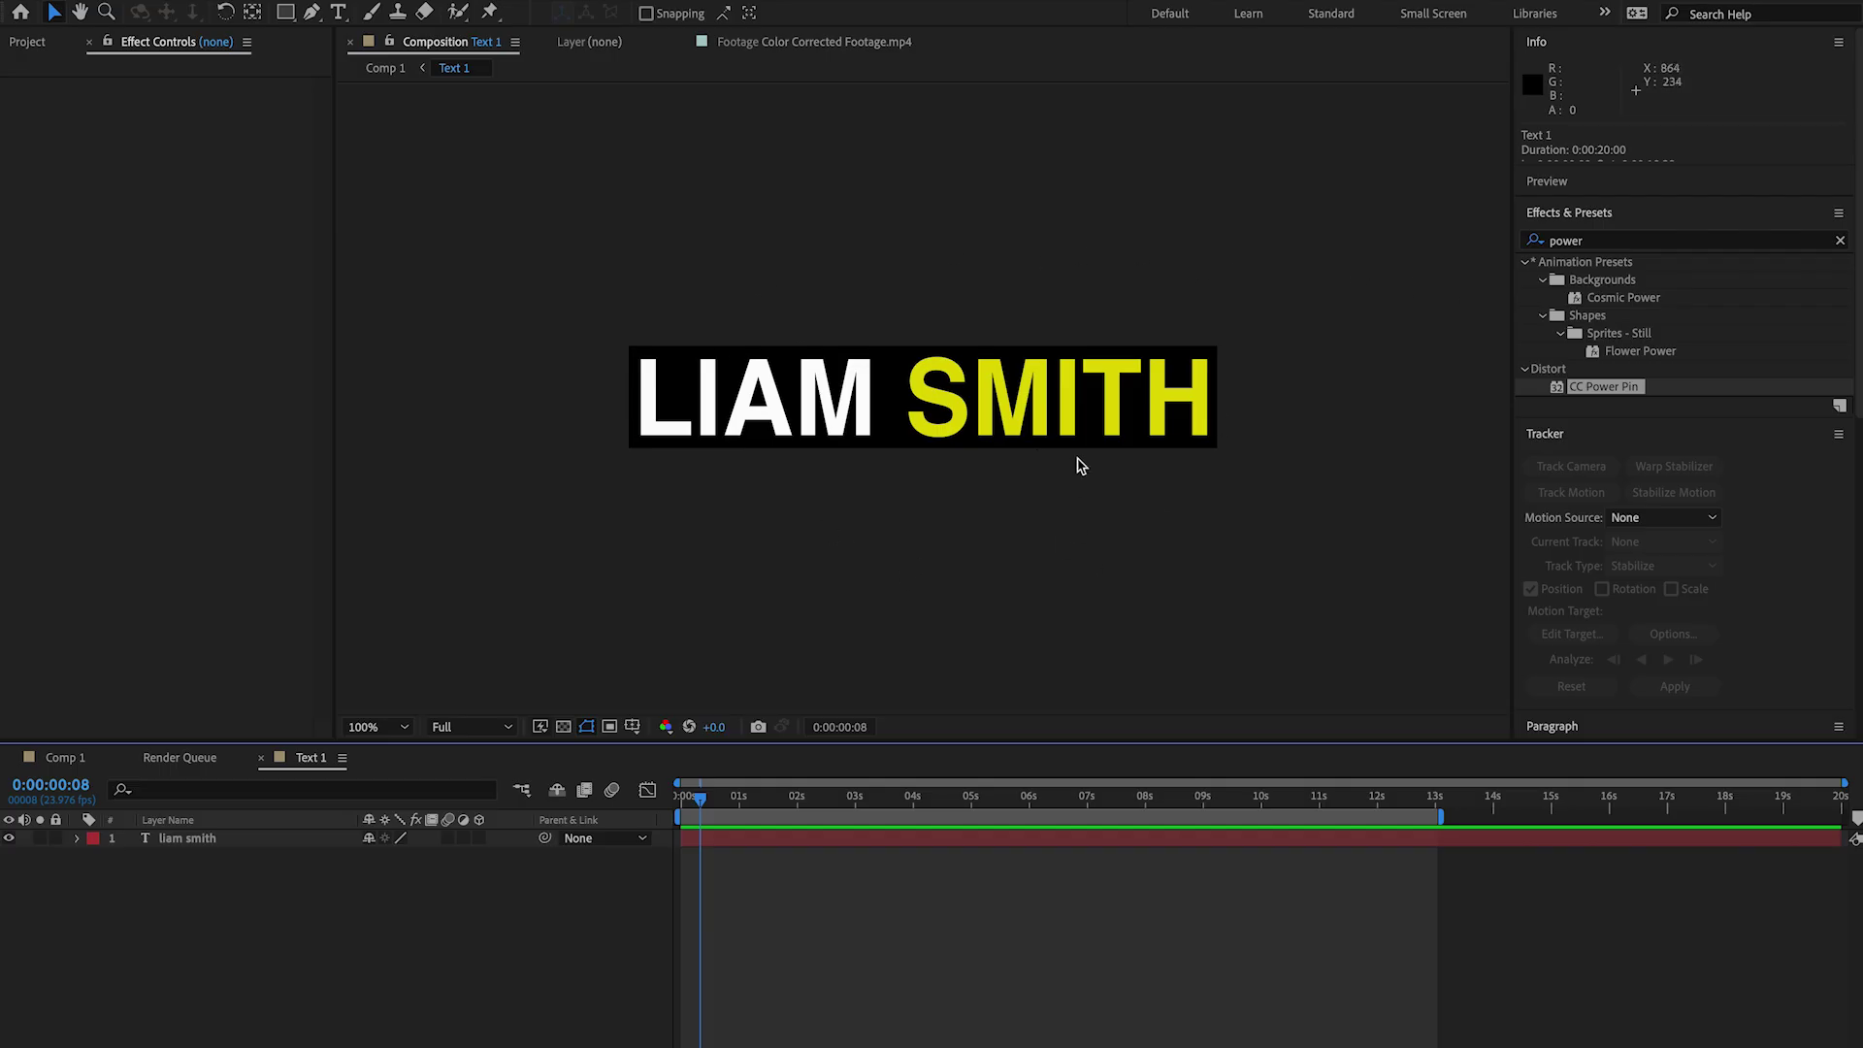
{"action": "left_click", "coordinate": [39, 762]}
{"action": "left_click", "coordinate": [70, 86]}
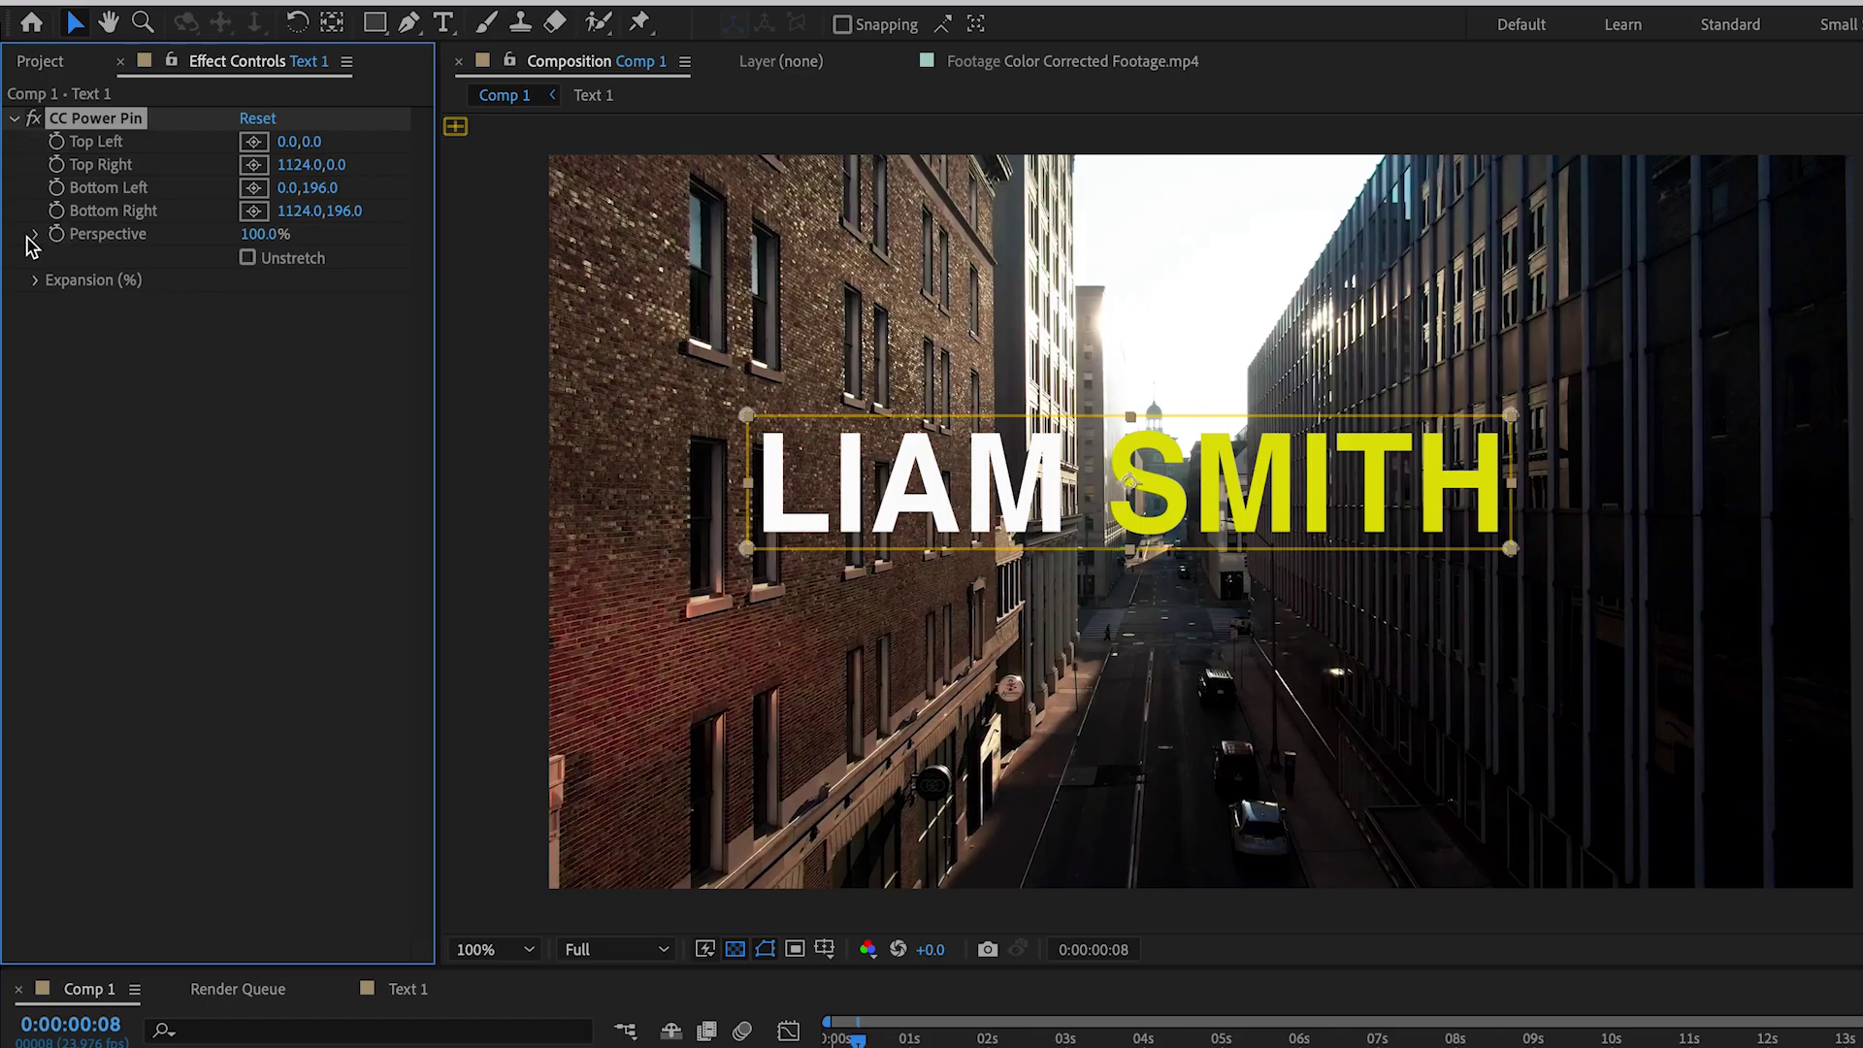
{"action": "left_click", "coordinate": [32, 236]}
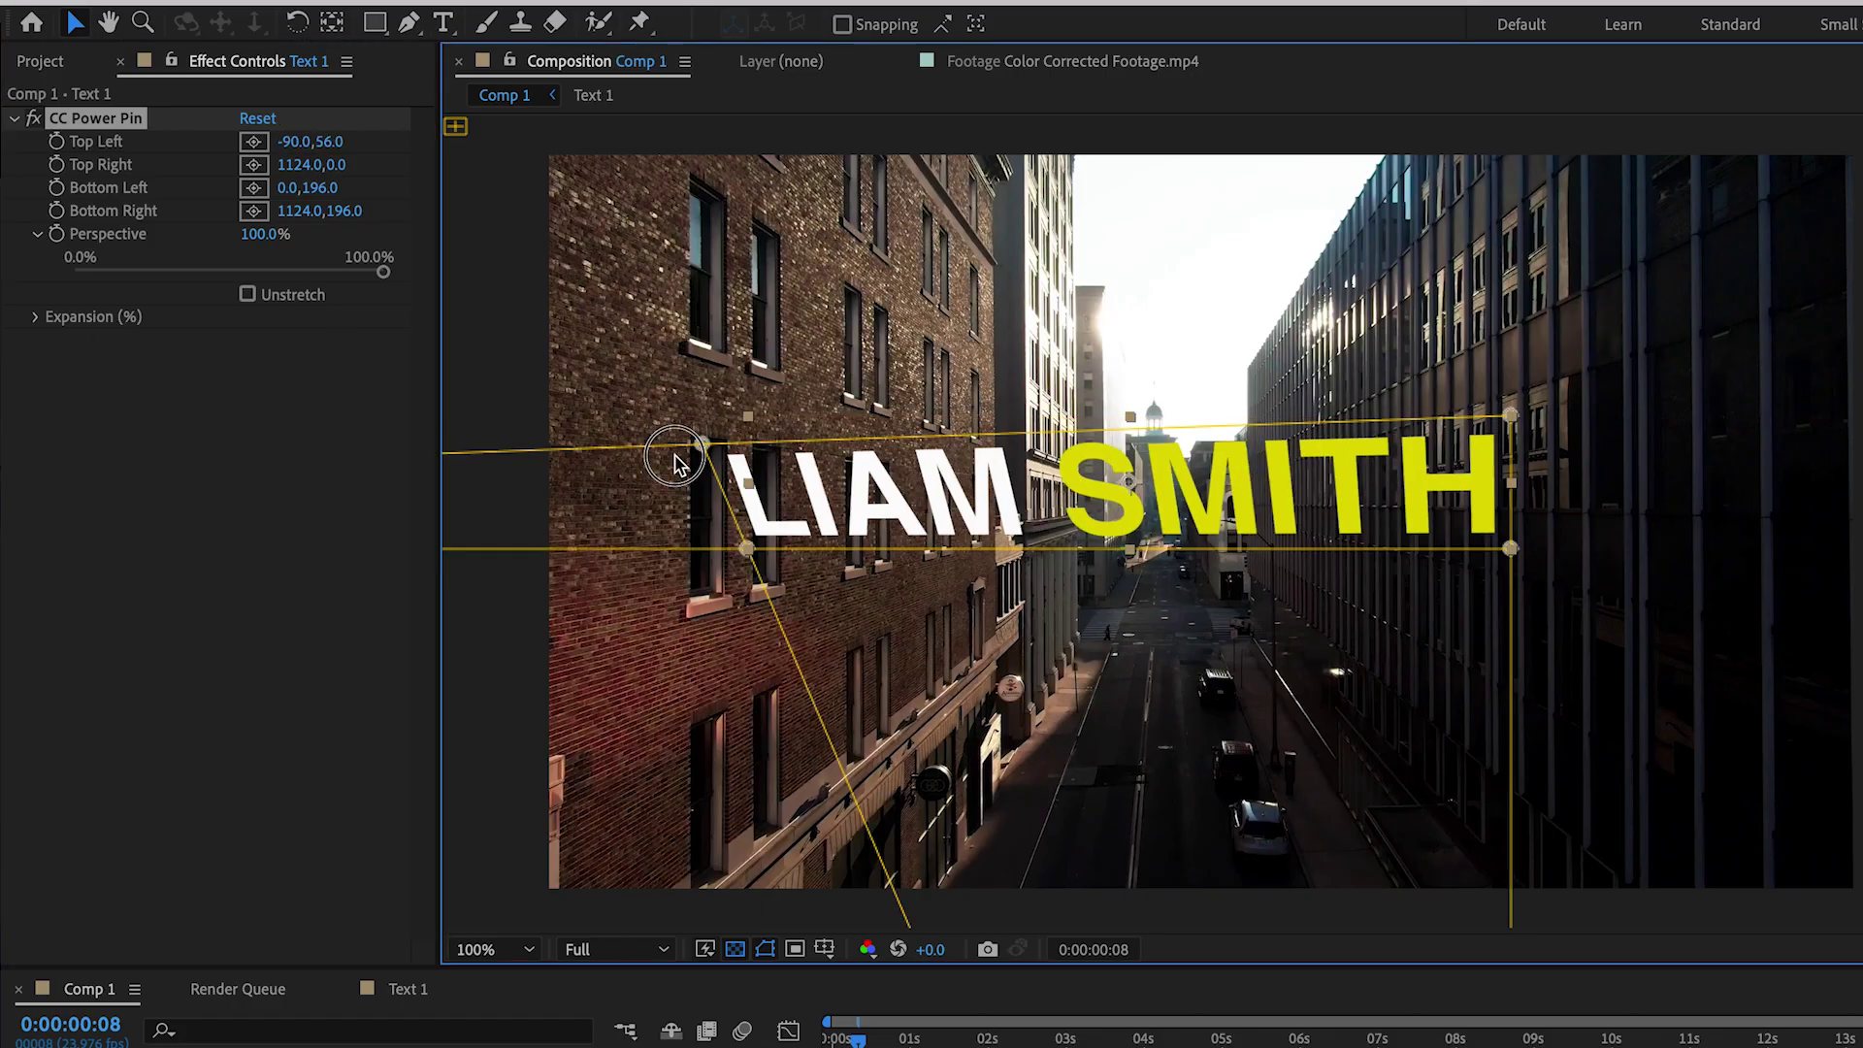
{"action": "left_click_drag", "start_coordinate": [676, 463], "coordinate": [669, 460]}
{"action": "left_click_drag", "start_coordinate": [1510, 415], "coordinate": [1269, 393]}
{"action": "left_click_drag", "start_coordinate": [1511, 549], "coordinate": [1235, 546]}
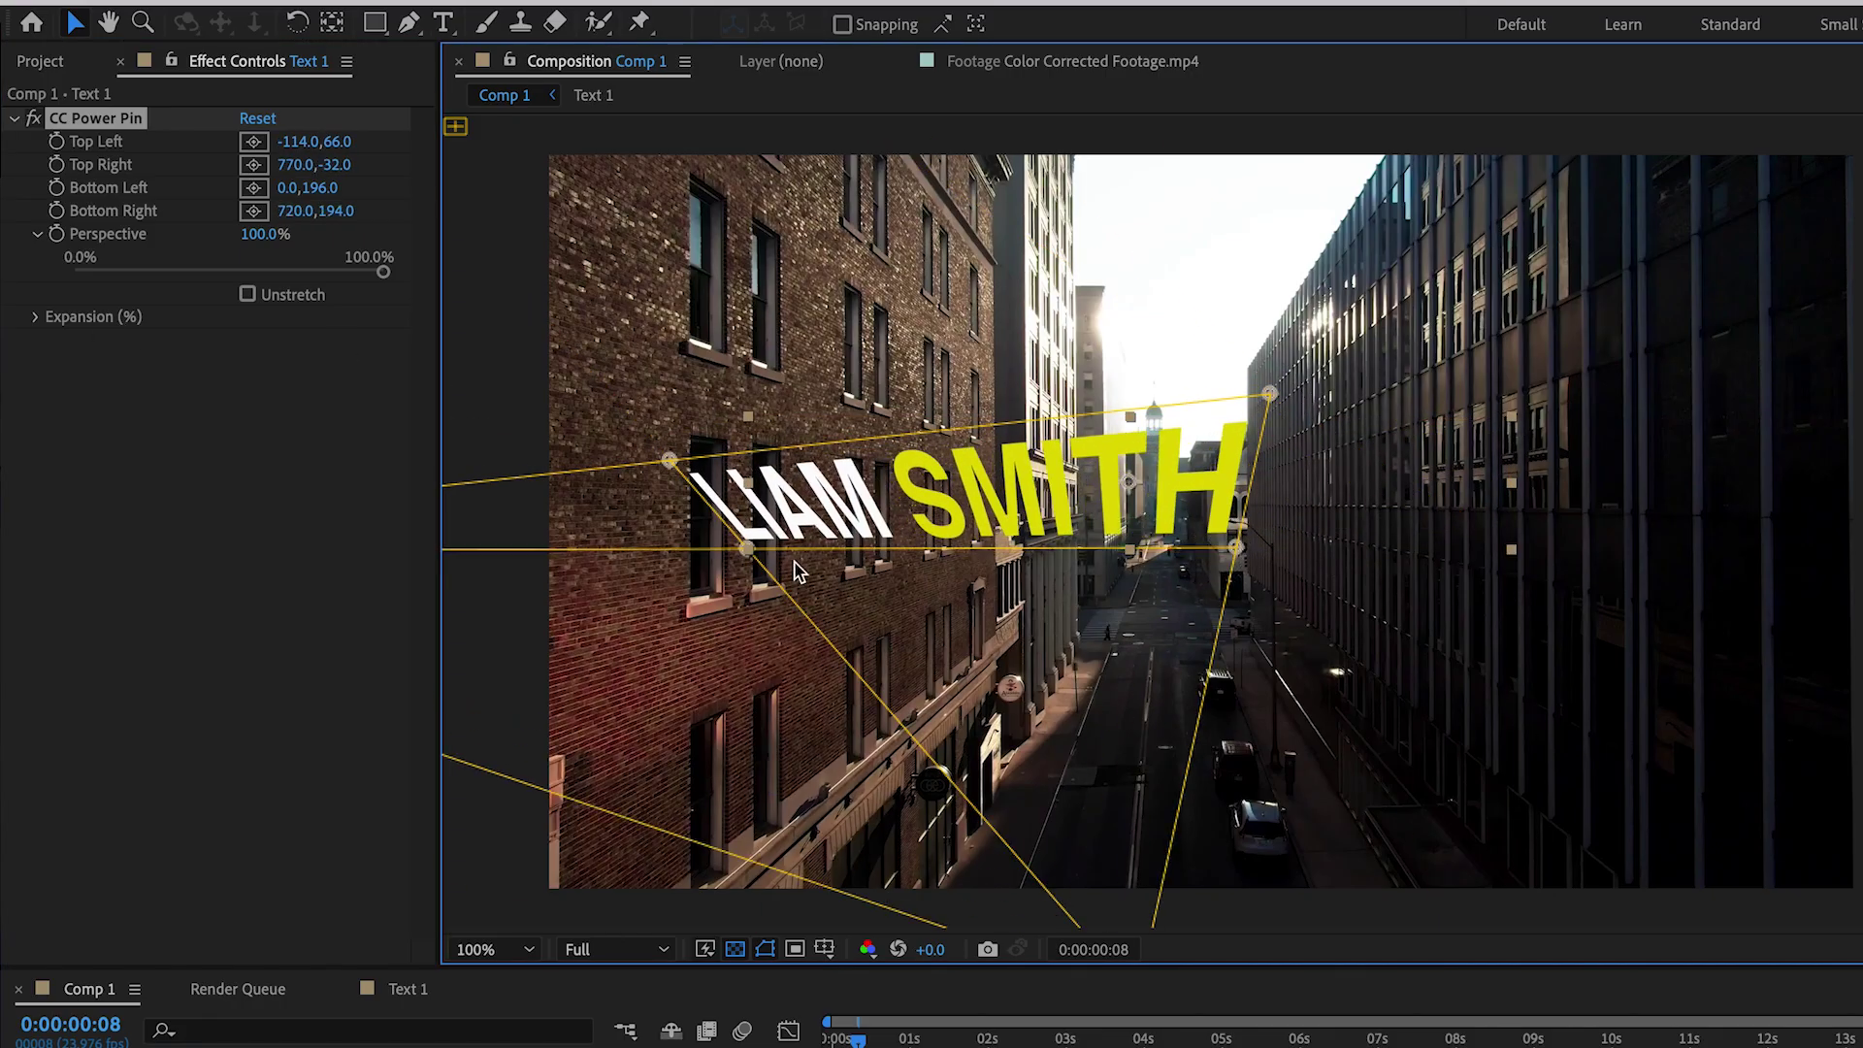
{"action": "left_click_drag", "start_coordinate": [746, 548], "coordinate": [688, 776]}
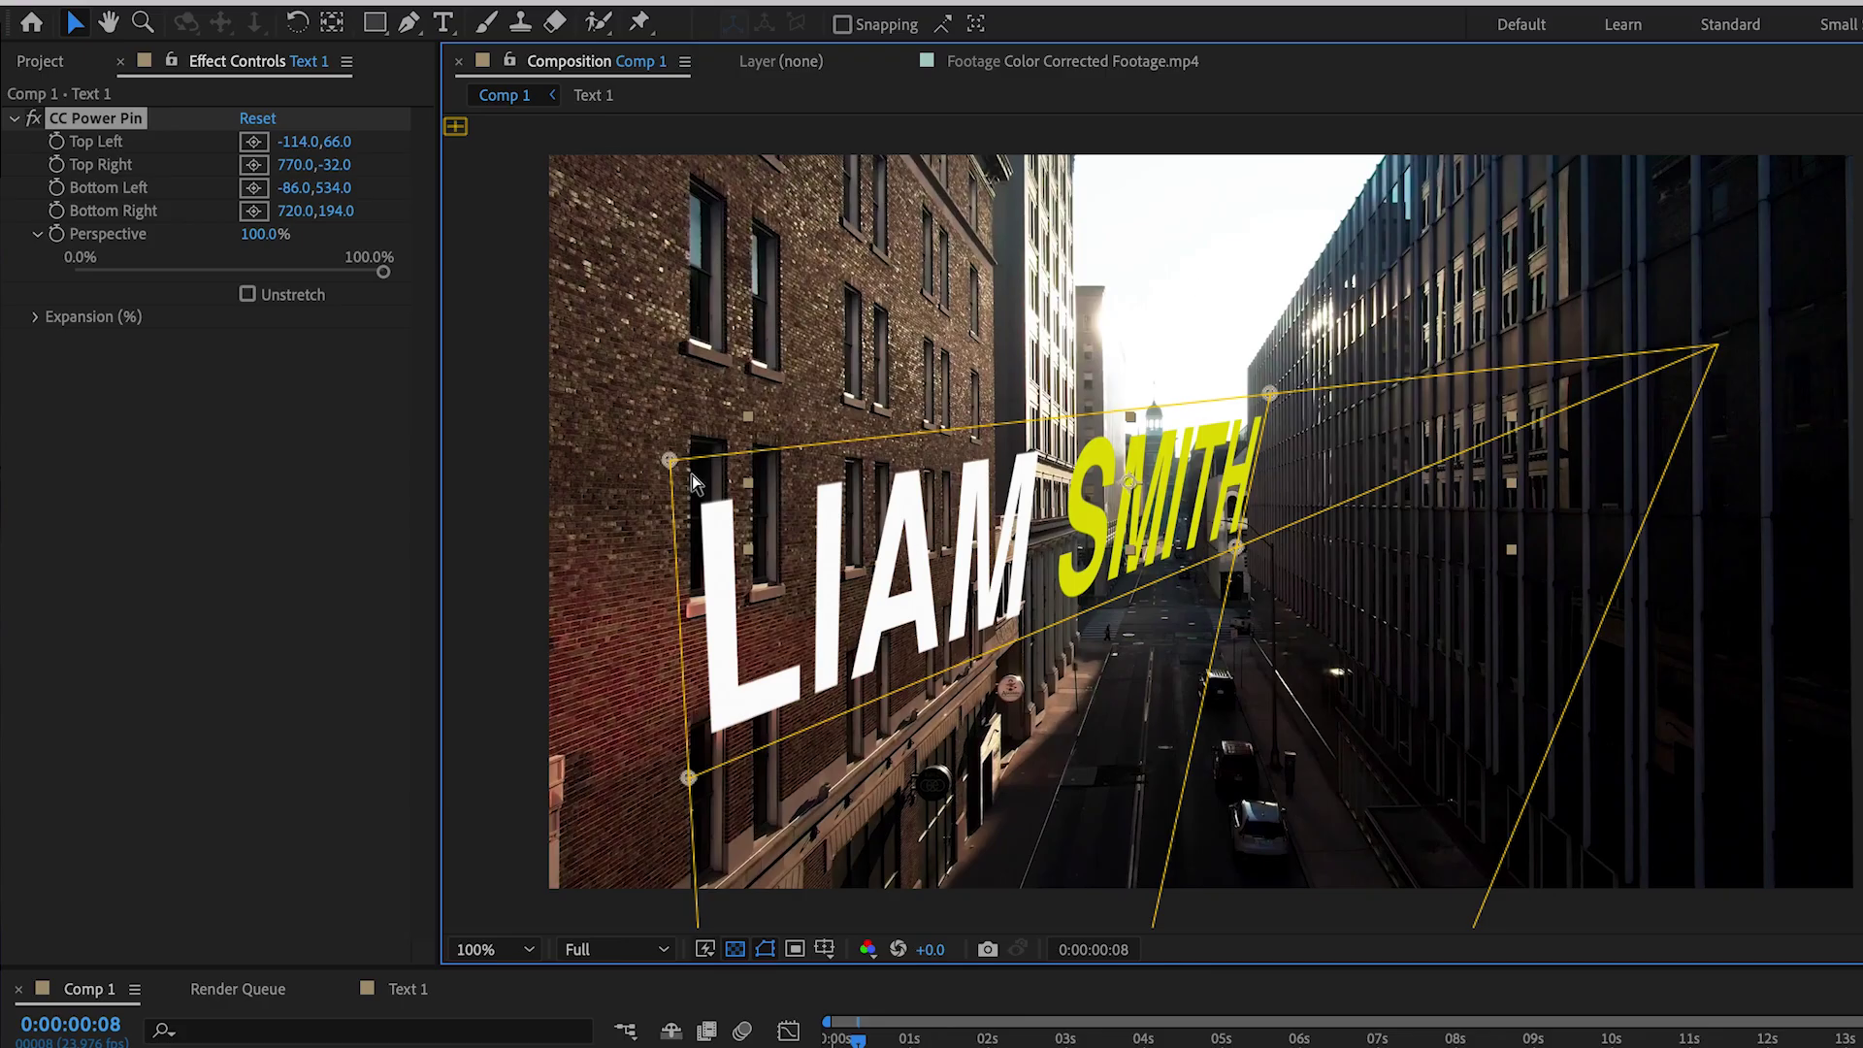
Step: Refine all four pins so the title fits the left brick wall, corners -172,-240 to 328,200
{"action": "left_click_drag", "start_coordinate": [669, 459], "coordinate": [640, 336]}
{"action": "left_click_drag", "start_coordinate": [690, 777], "coordinate": [639, 735]}
{"action": "left_click_drag", "start_coordinate": [1269, 393], "coordinate": [982, 360]}
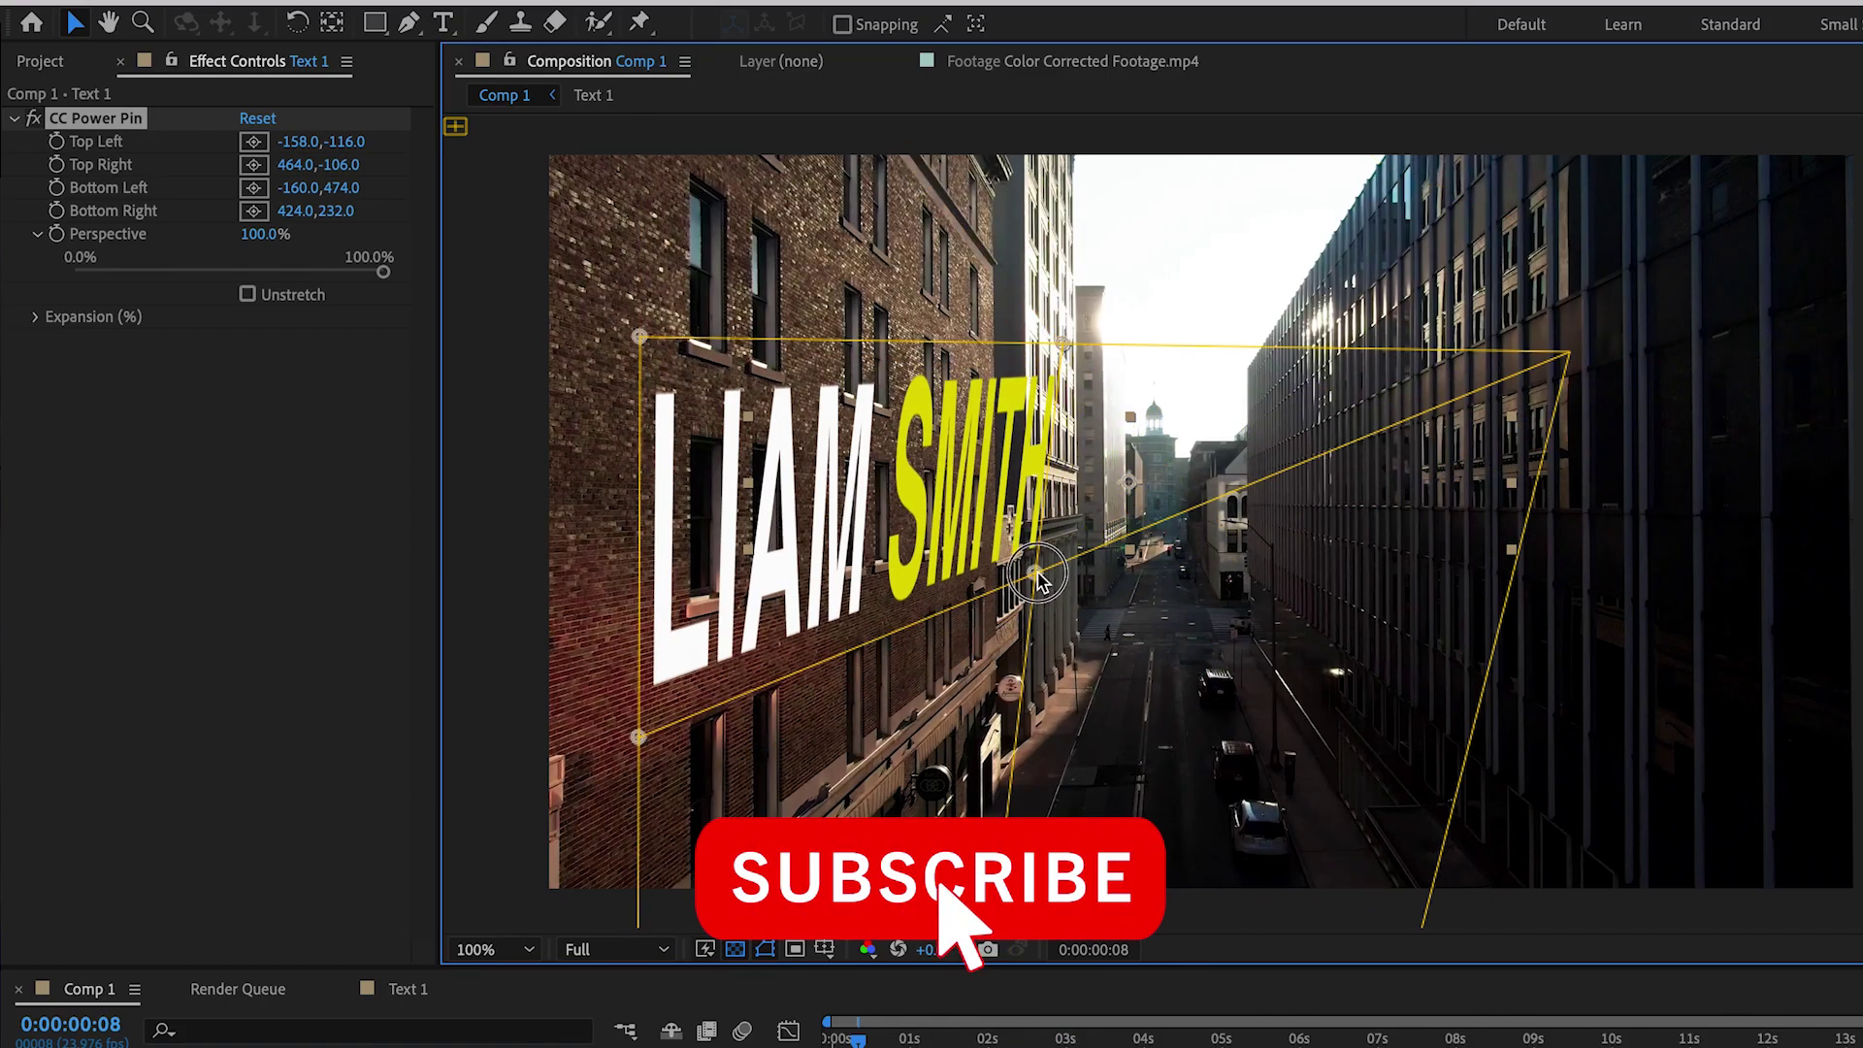
{"action": "left_click_drag", "start_coordinate": [1235, 547], "coordinate": [980, 582]}
{"action": "left_click_drag", "start_coordinate": [983, 360], "coordinate": [961, 360]}
{"action": "left_click_drag", "start_coordinate": [639, 735], "coordinate": [674, 738]}
{"action": "left_click_drag", "start_coordinate": [980, 582], "coordinate": [953, 572]}
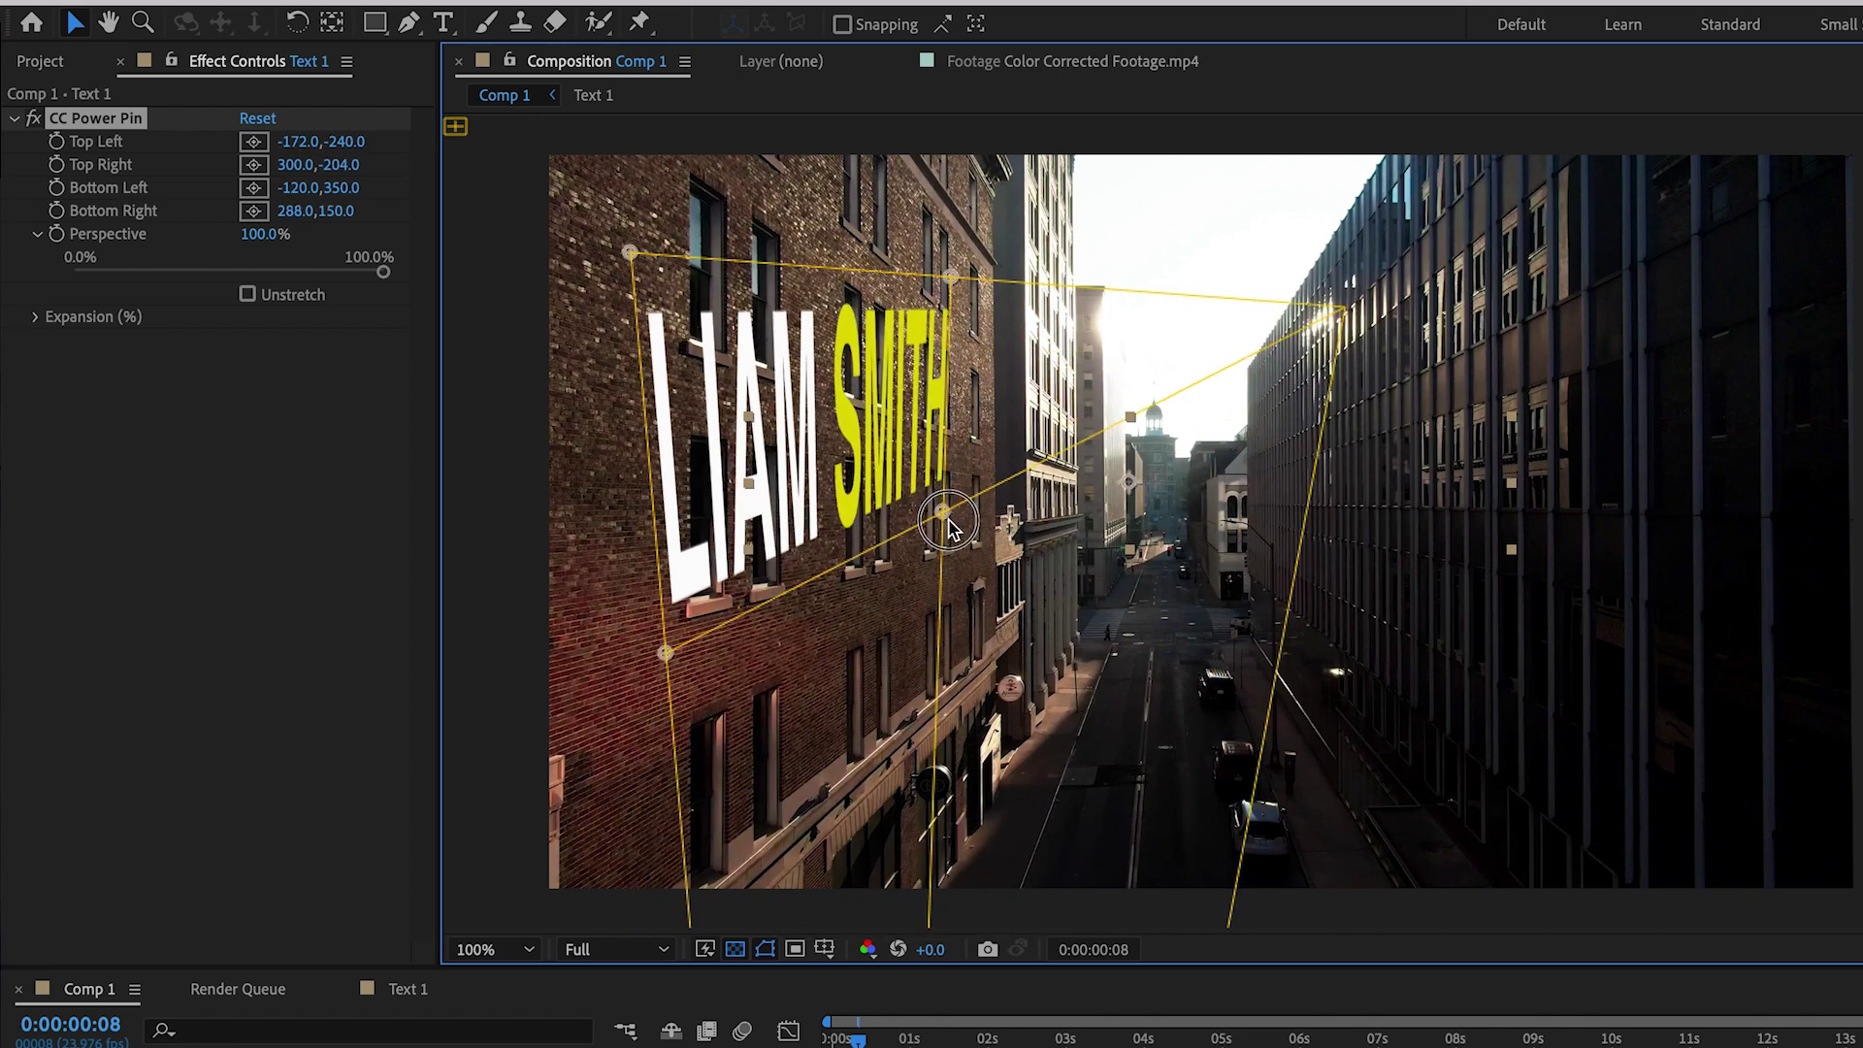
{"action": "left_click_drag", "start_coordinate": [951, 277], "coordinate": [978, 330]}
{"action": "left_click_drag", "start_coordinate": [953, 572], "coordinate": [970, 550]}
{"action": "left_click_drag", "start_coordinate": [666, 653], "coordinate": [635, 647]}
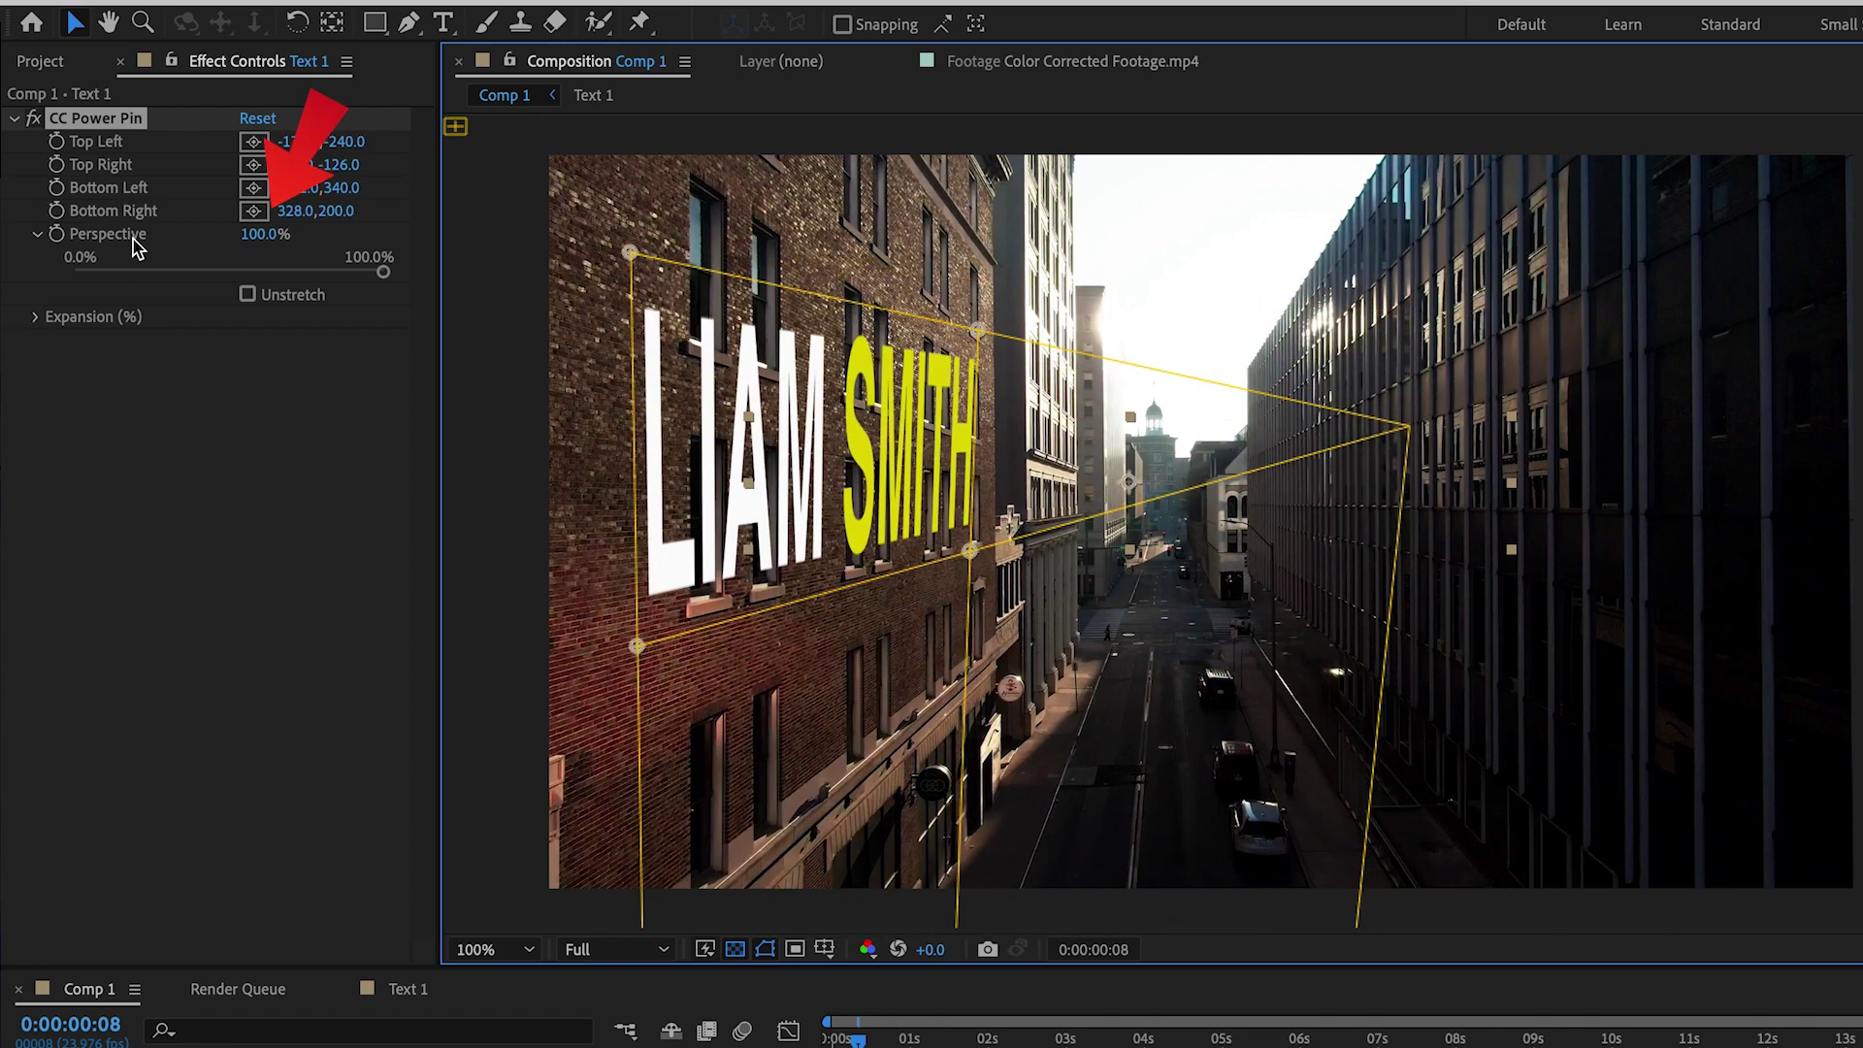
Step: Lower the Power Pin Perspective strength and readjust the title's corners to match
{"action": "mouse_move", "coordinate": [267, 245]}
{"action": "left_mouse_down"}
{"action": "mouse_move", "coordinate": [249, 257]}
{"action": "mouse_move", "coordinate": [304, 249]}
{"action": "mouse_move", "coordinate": [238, 257]}
{"action": "mouse_move", "coordinate": [256, 257]}
{"action": "left_mouse_up"}
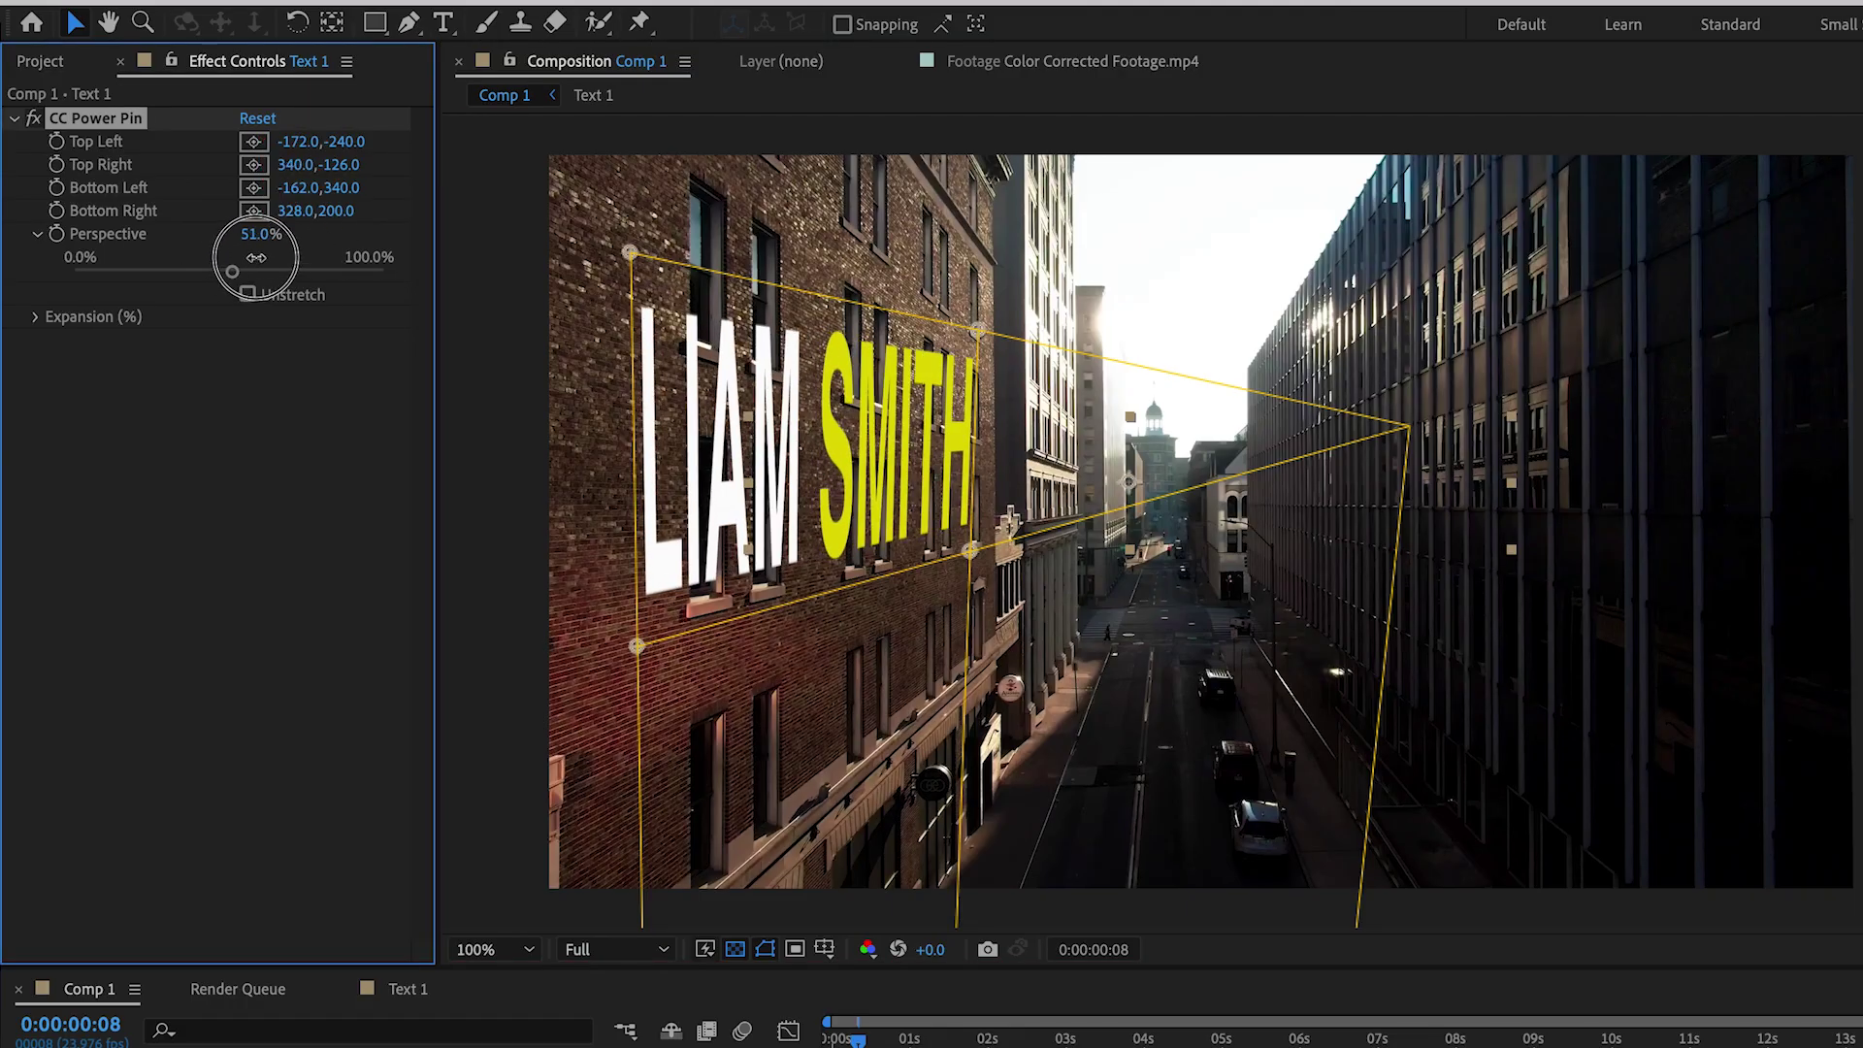
{"action": "left_click_drag", "start_coordinate": [970, 550], "coordinate": [999, 535]}
{"action": "left_click_drag", "start_coordinate": [636, 645], "coordinate": [636, 637]}
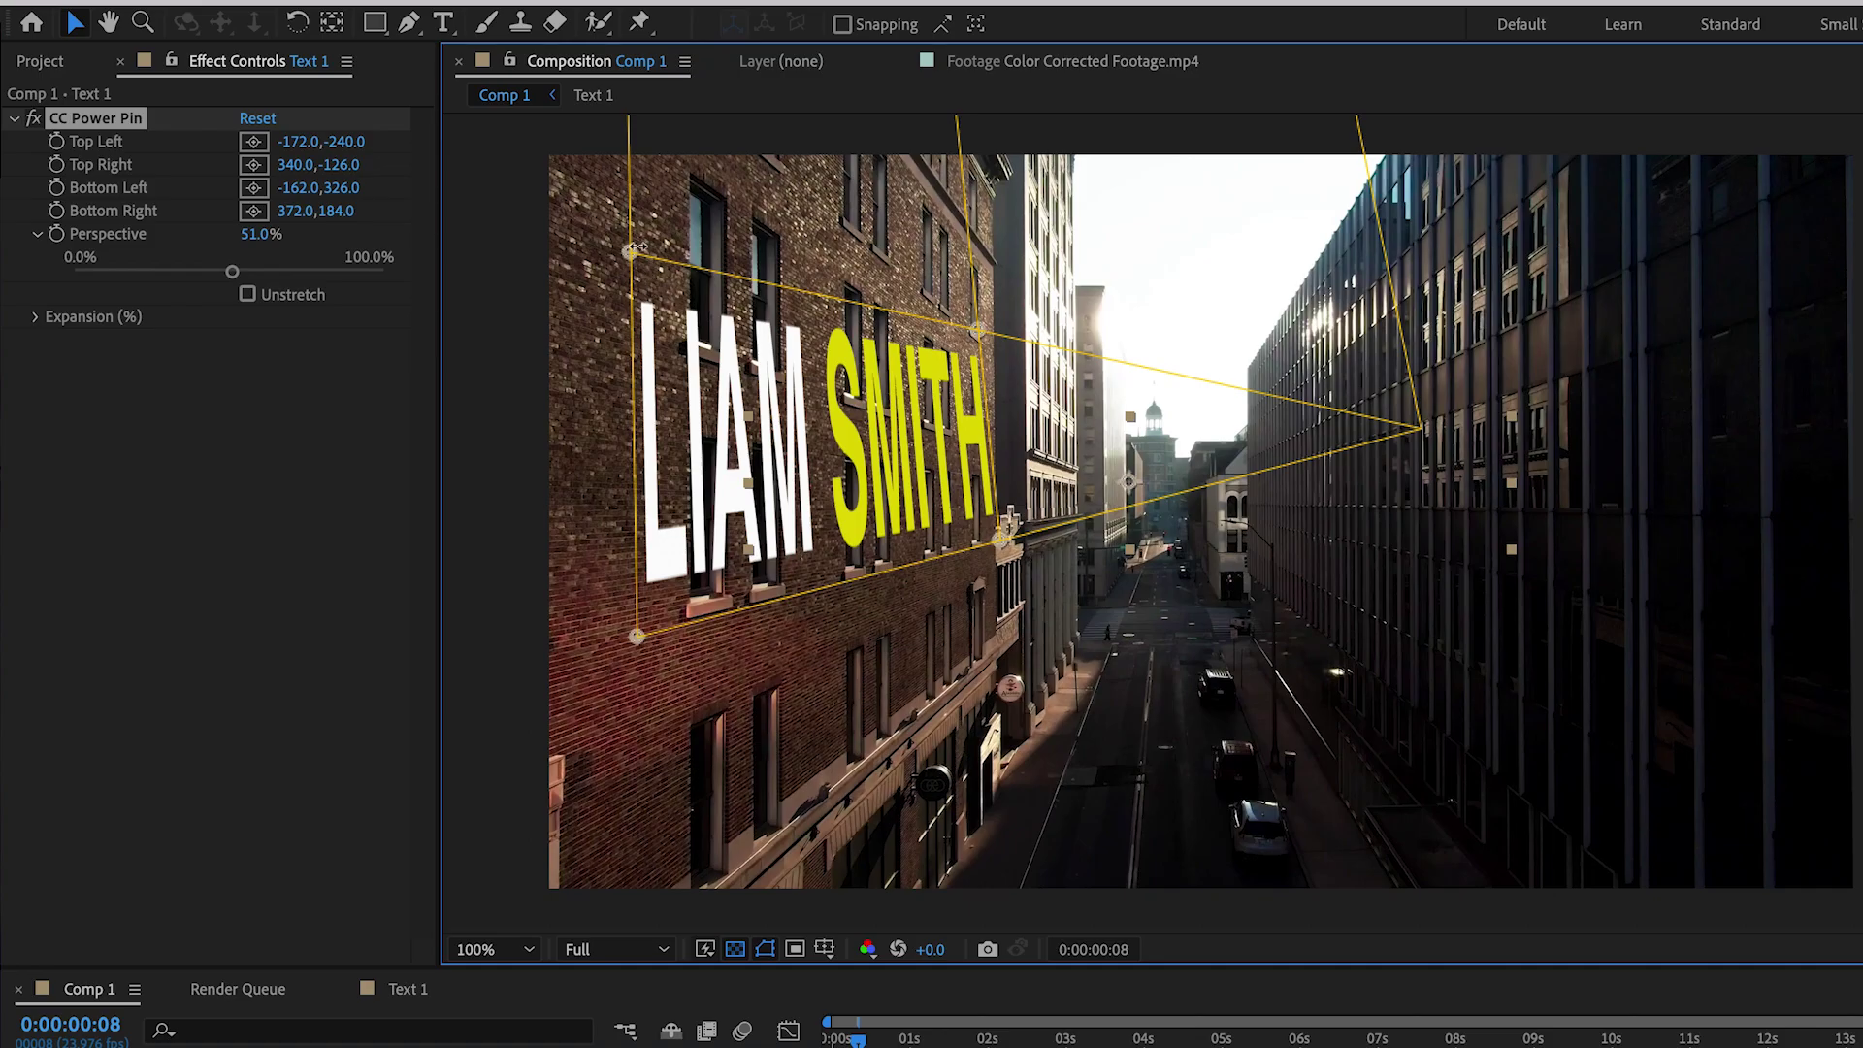
{"action": "left_click_drag", "start_coordinate": [631, 252], "coordinate": [626, 346]}
{"action": "left_click_drag", "start_coordinate": [1803, 327], "coordinate": [1423, 361]}
{"action": "left_click_drag", "start_coordinate": [999, 536], "coordinate": [959, 532]}
Step: Review the result, then delete CC Power Pin from Text 1
{"action": "left_click", "coordinate": [1208, 759]}
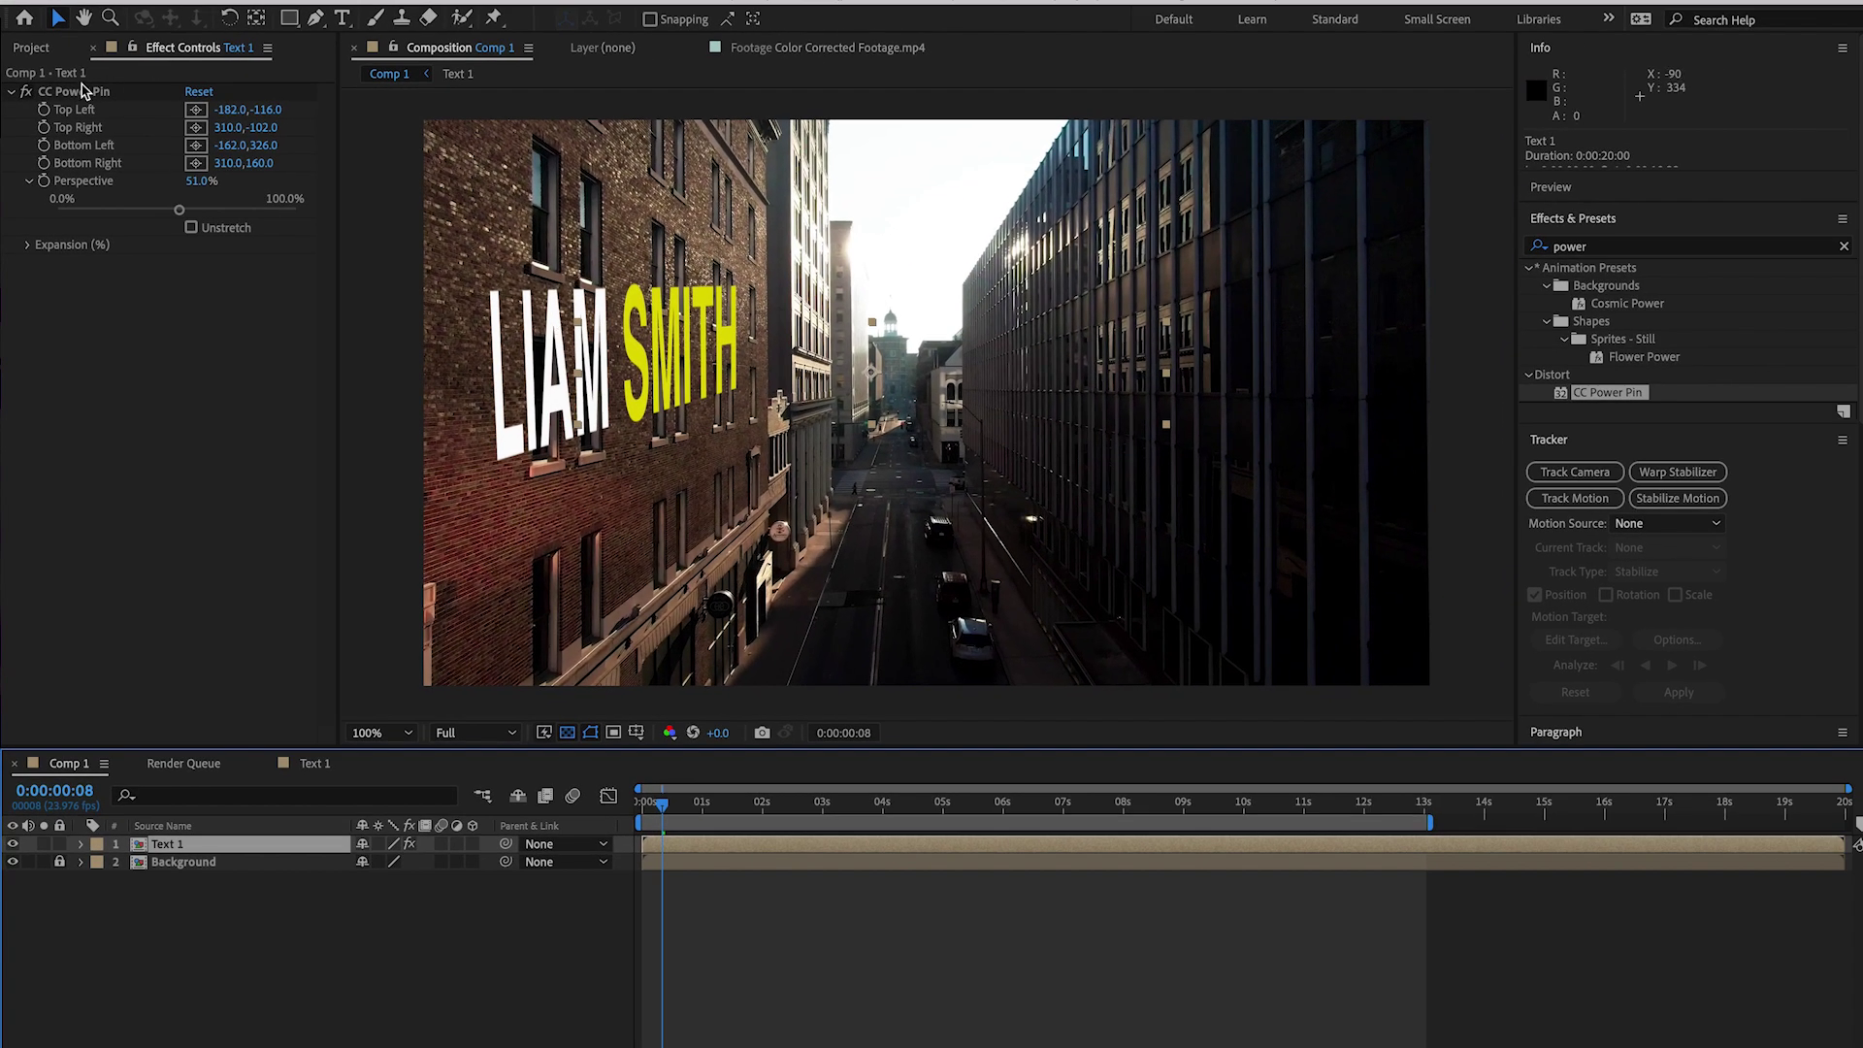
{"action": "left_click", "coordinate": [83, 91]}
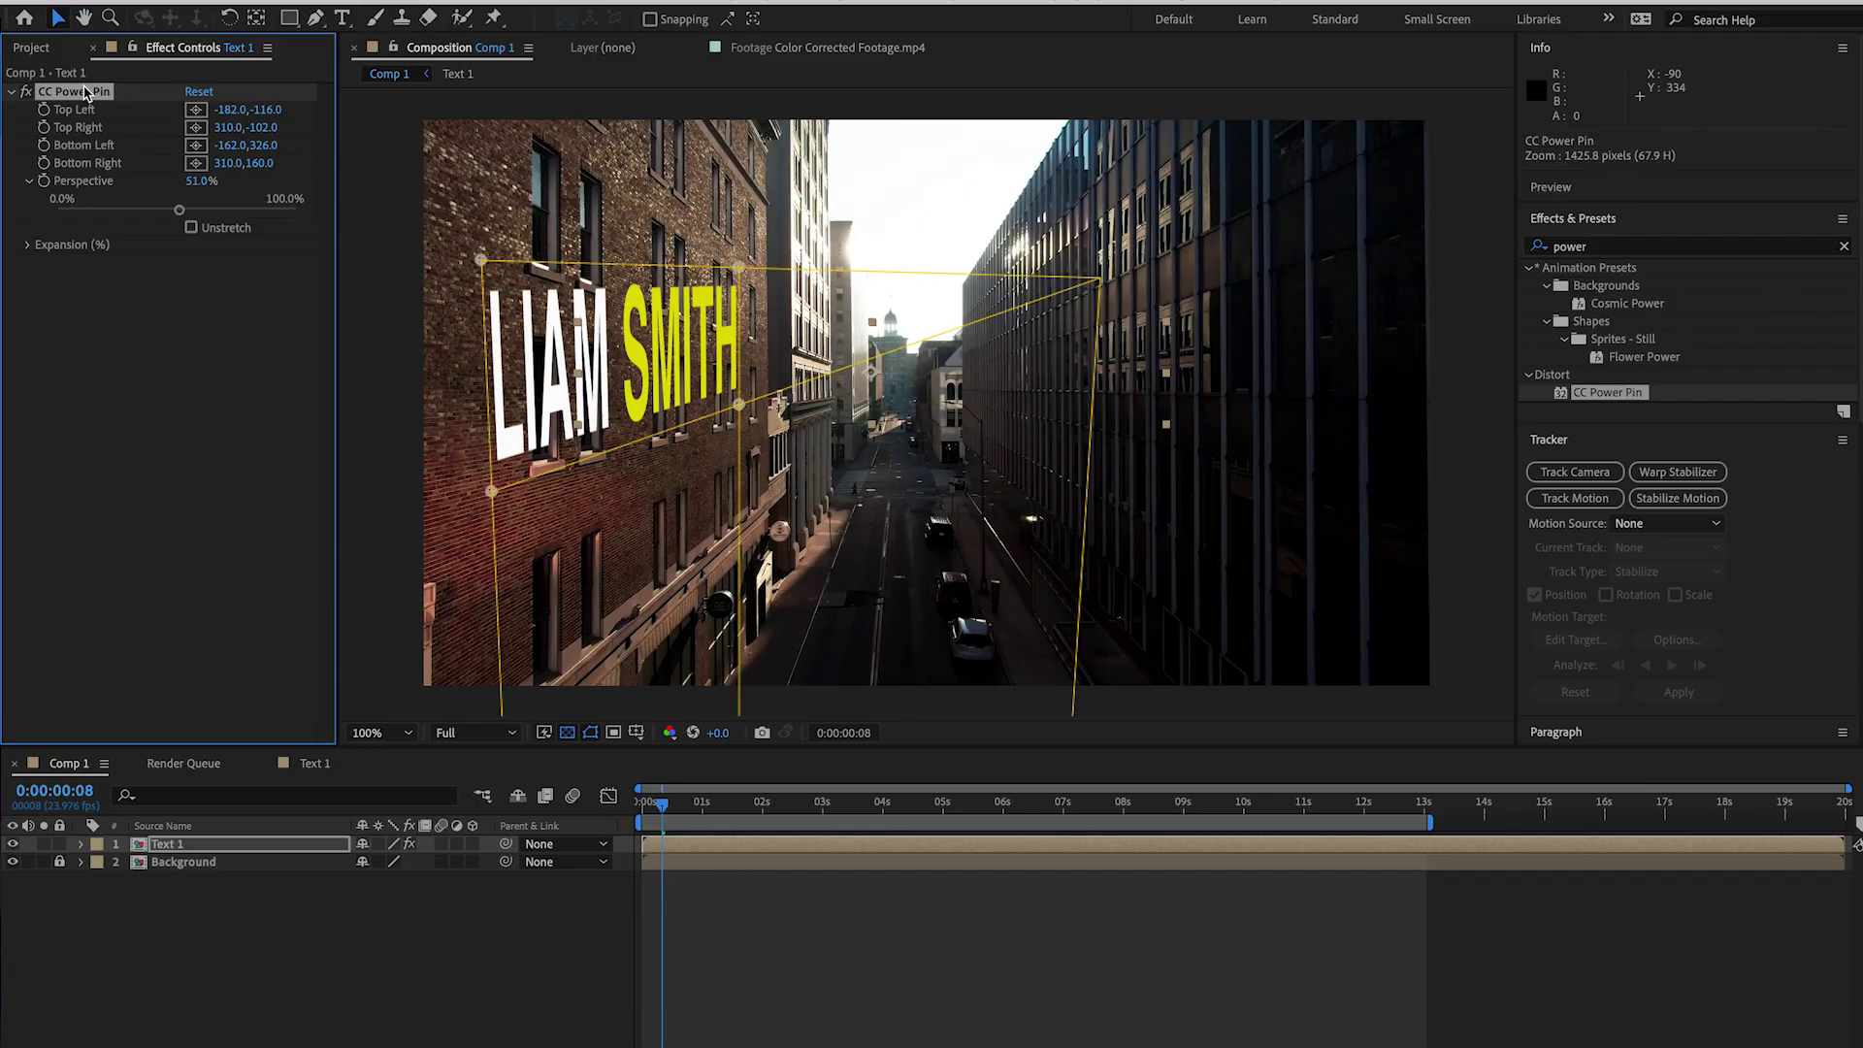
{"action": "key", "text": "Delete"}
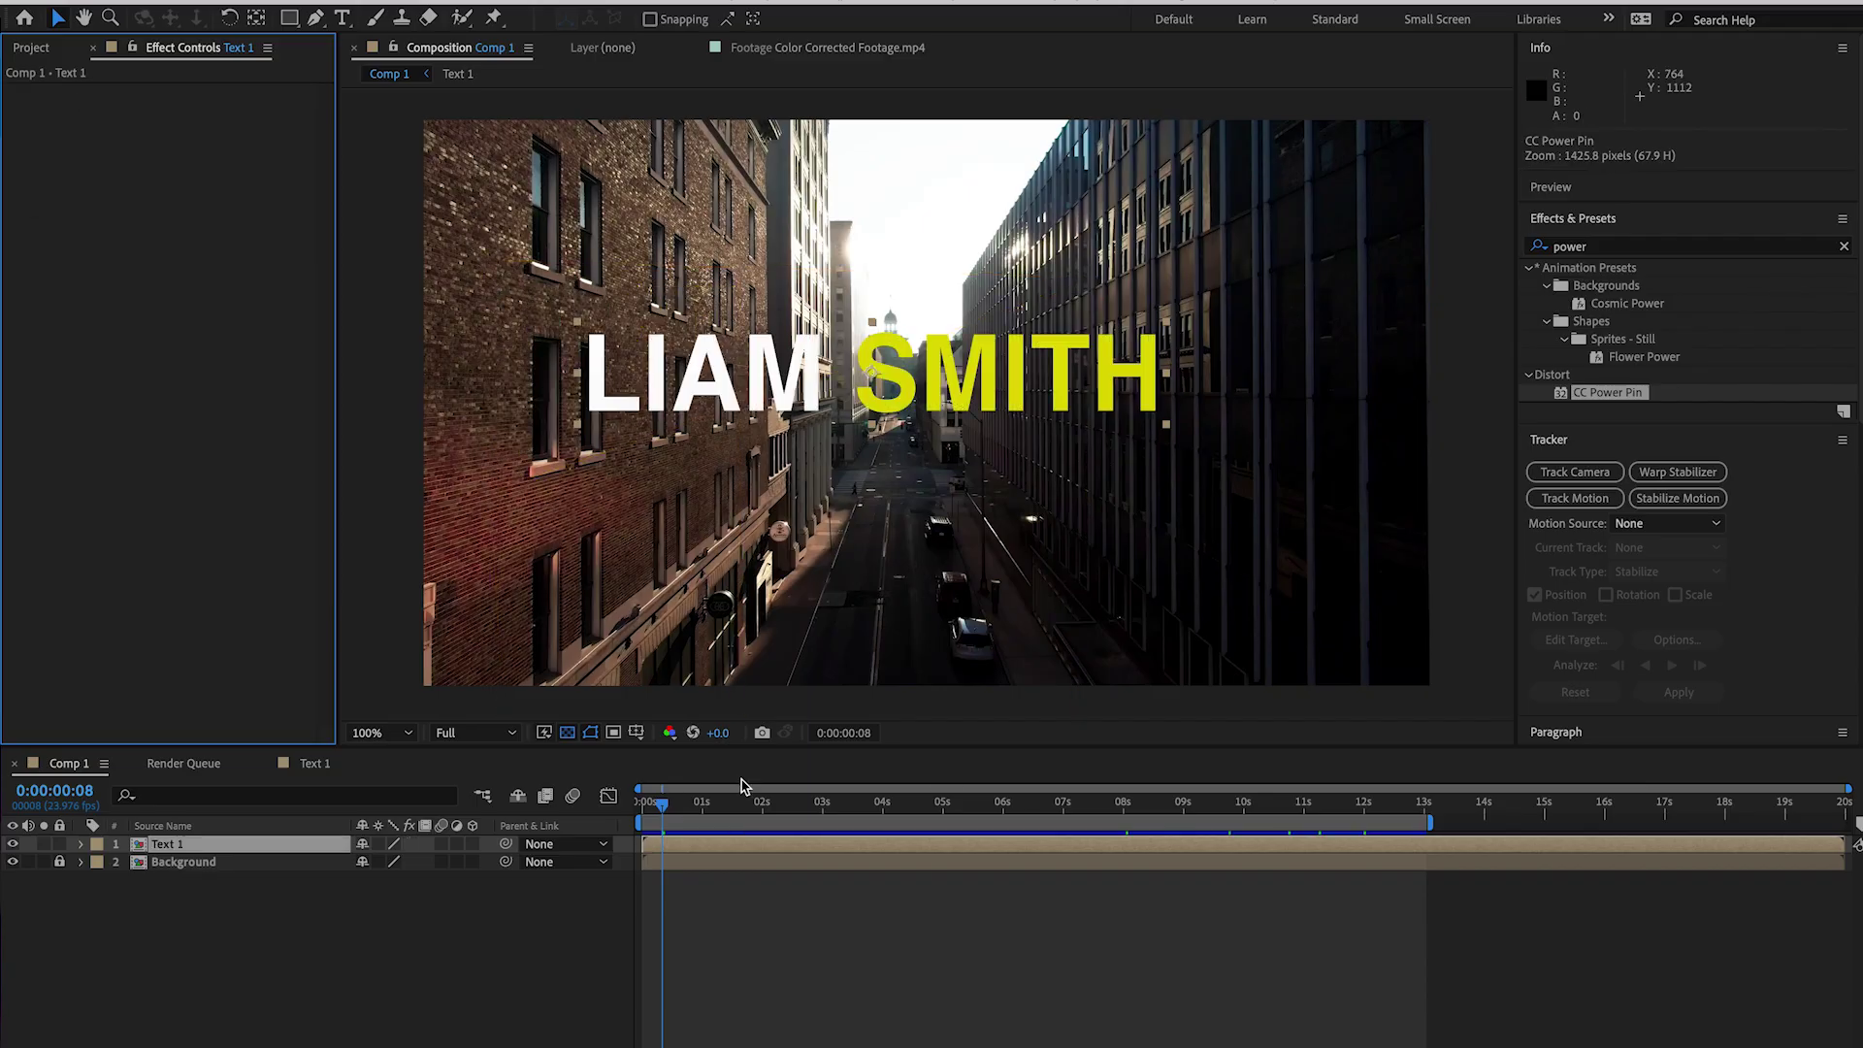
Step: Keyframe Opacity from 0% at frame 0 to 100% at frame 10, then reapply CC Power Pin to Text 1
{"action": "left_click_drag", "start_coordinate": [662, 806], "coordinate": [642, 805]}
{"action": "key", "text": "t"}
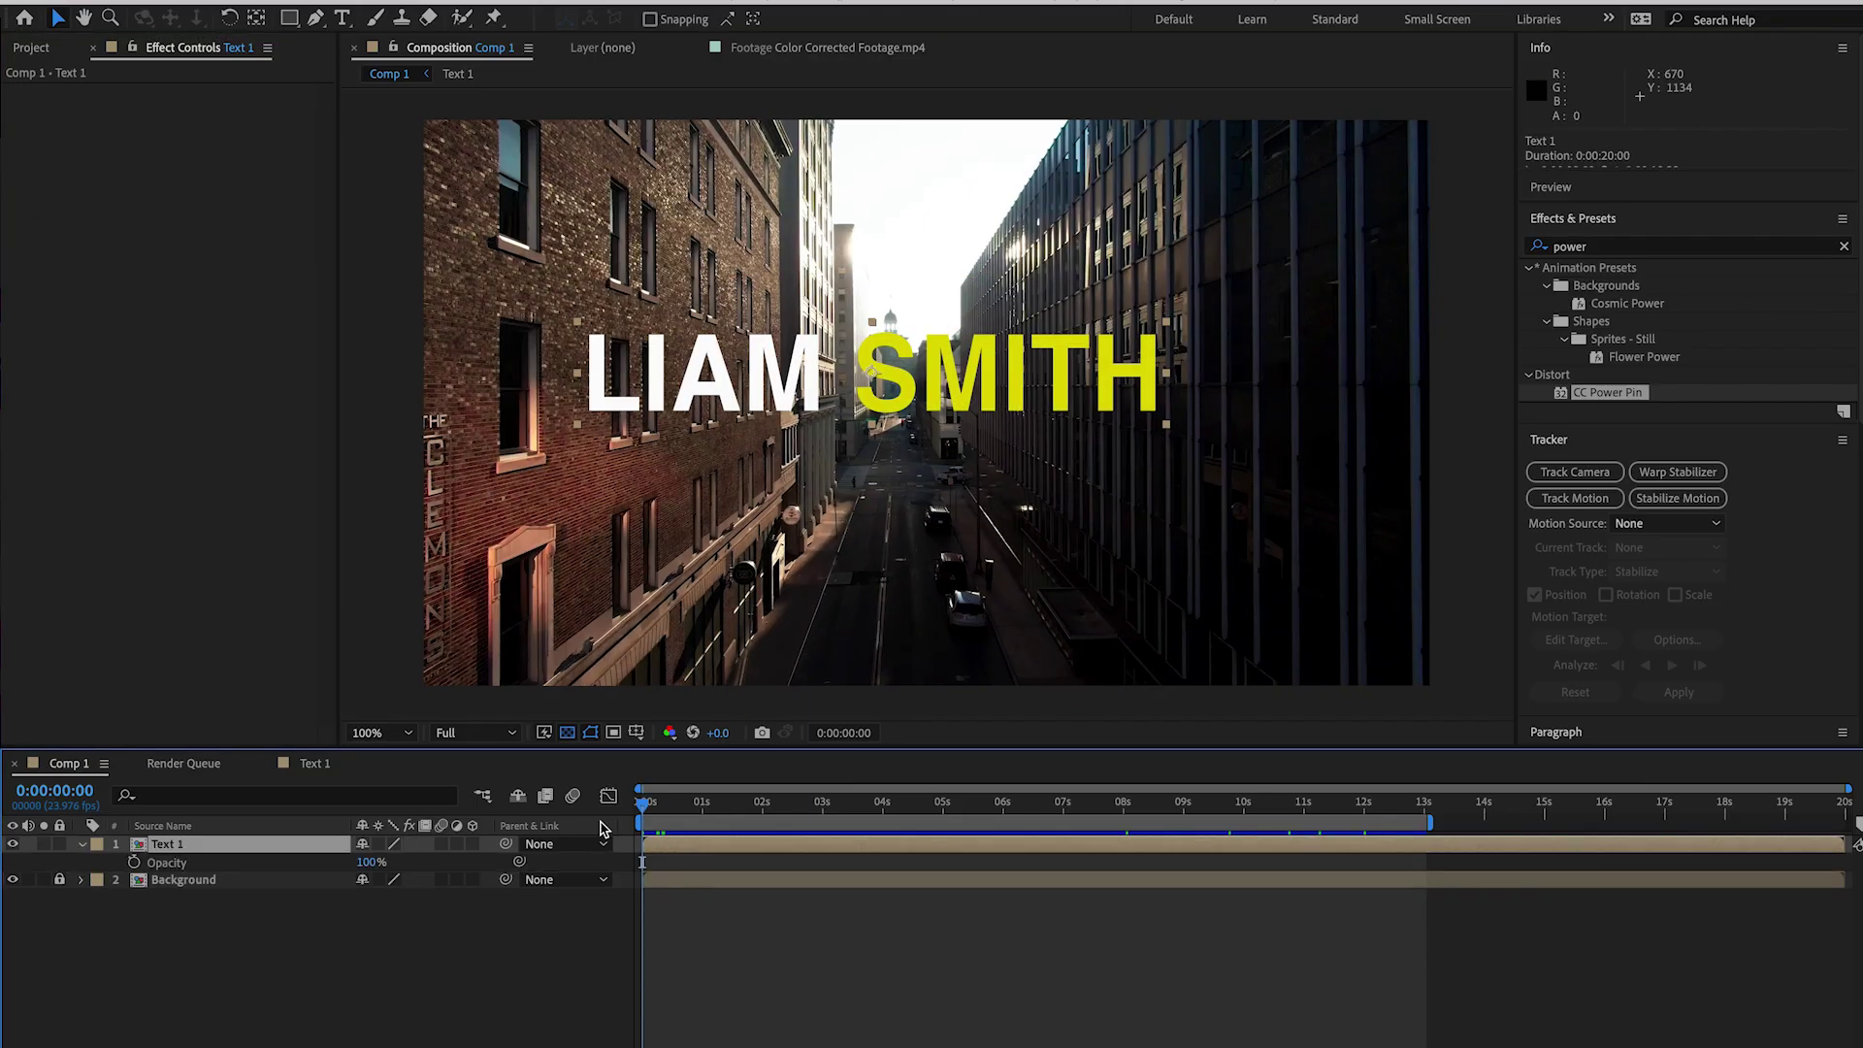
{"action": "scroll", "coordinate": [744, 867], "scroll_direction": "up", "scroll_amount": 3}
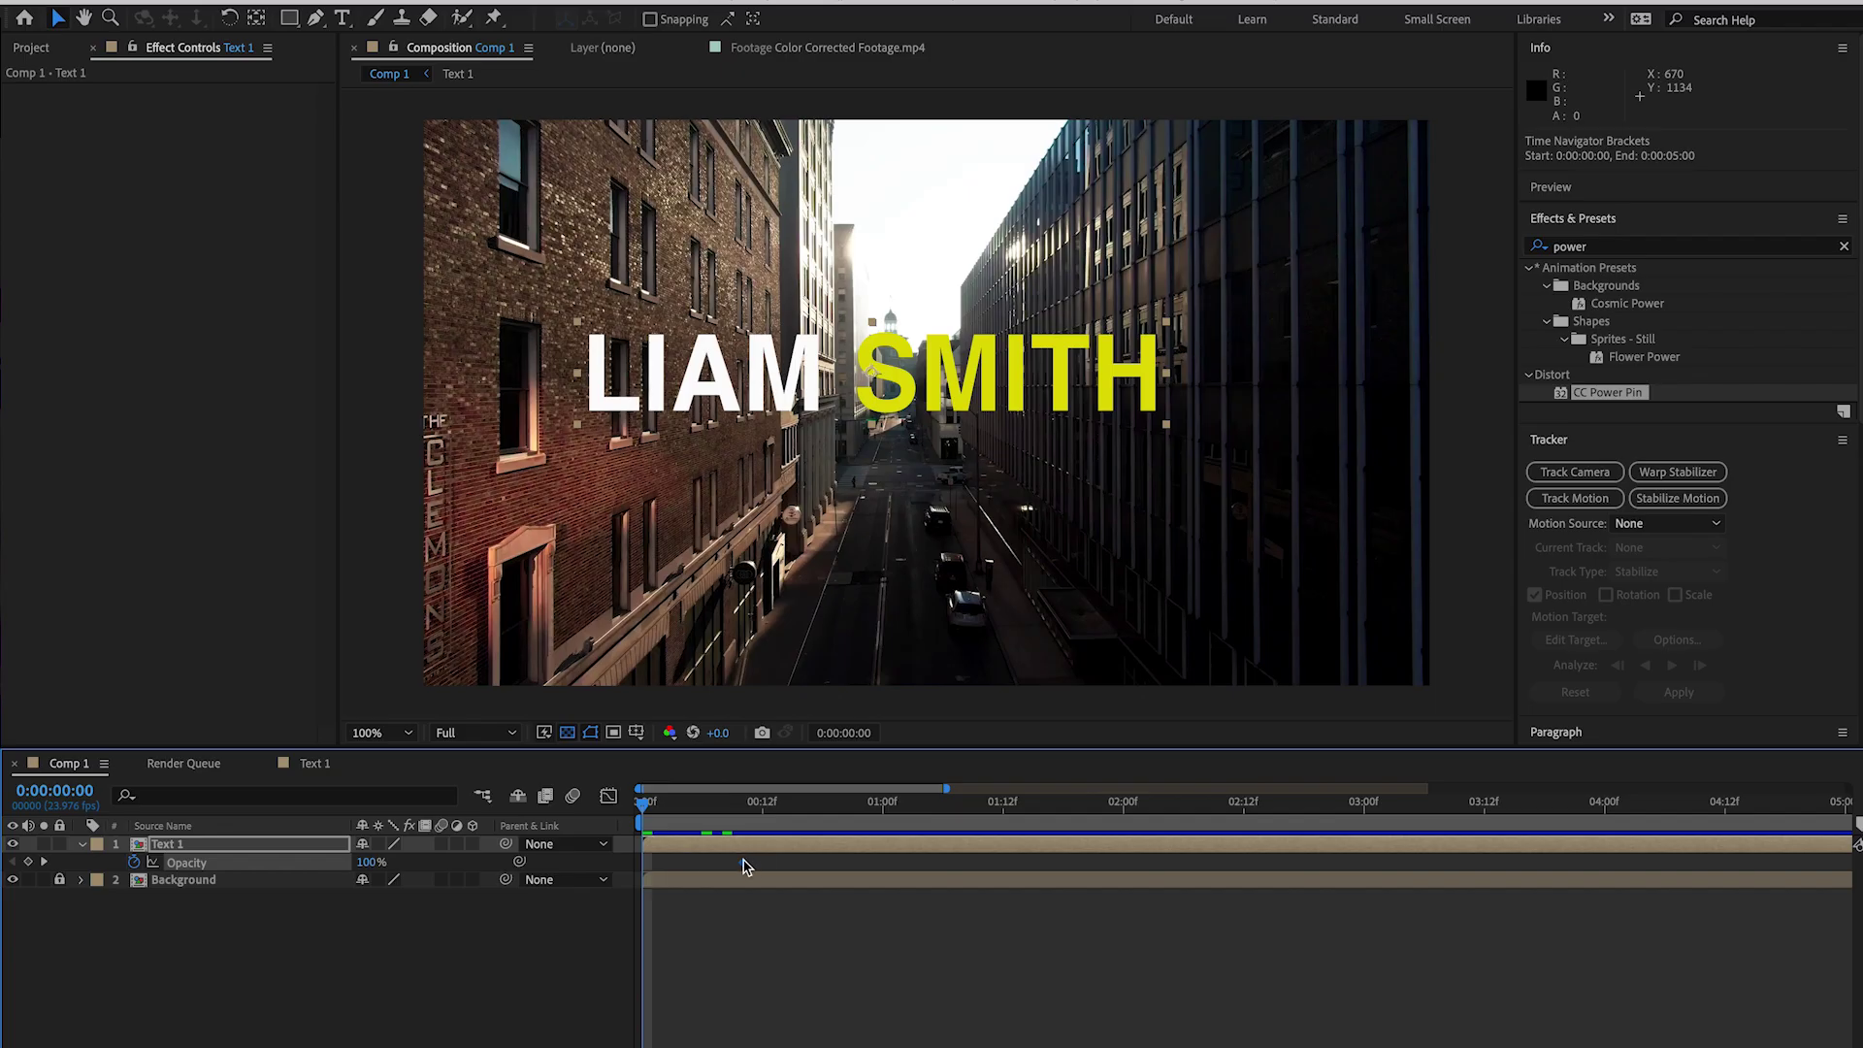
{"action": "key", "text": "Return"}
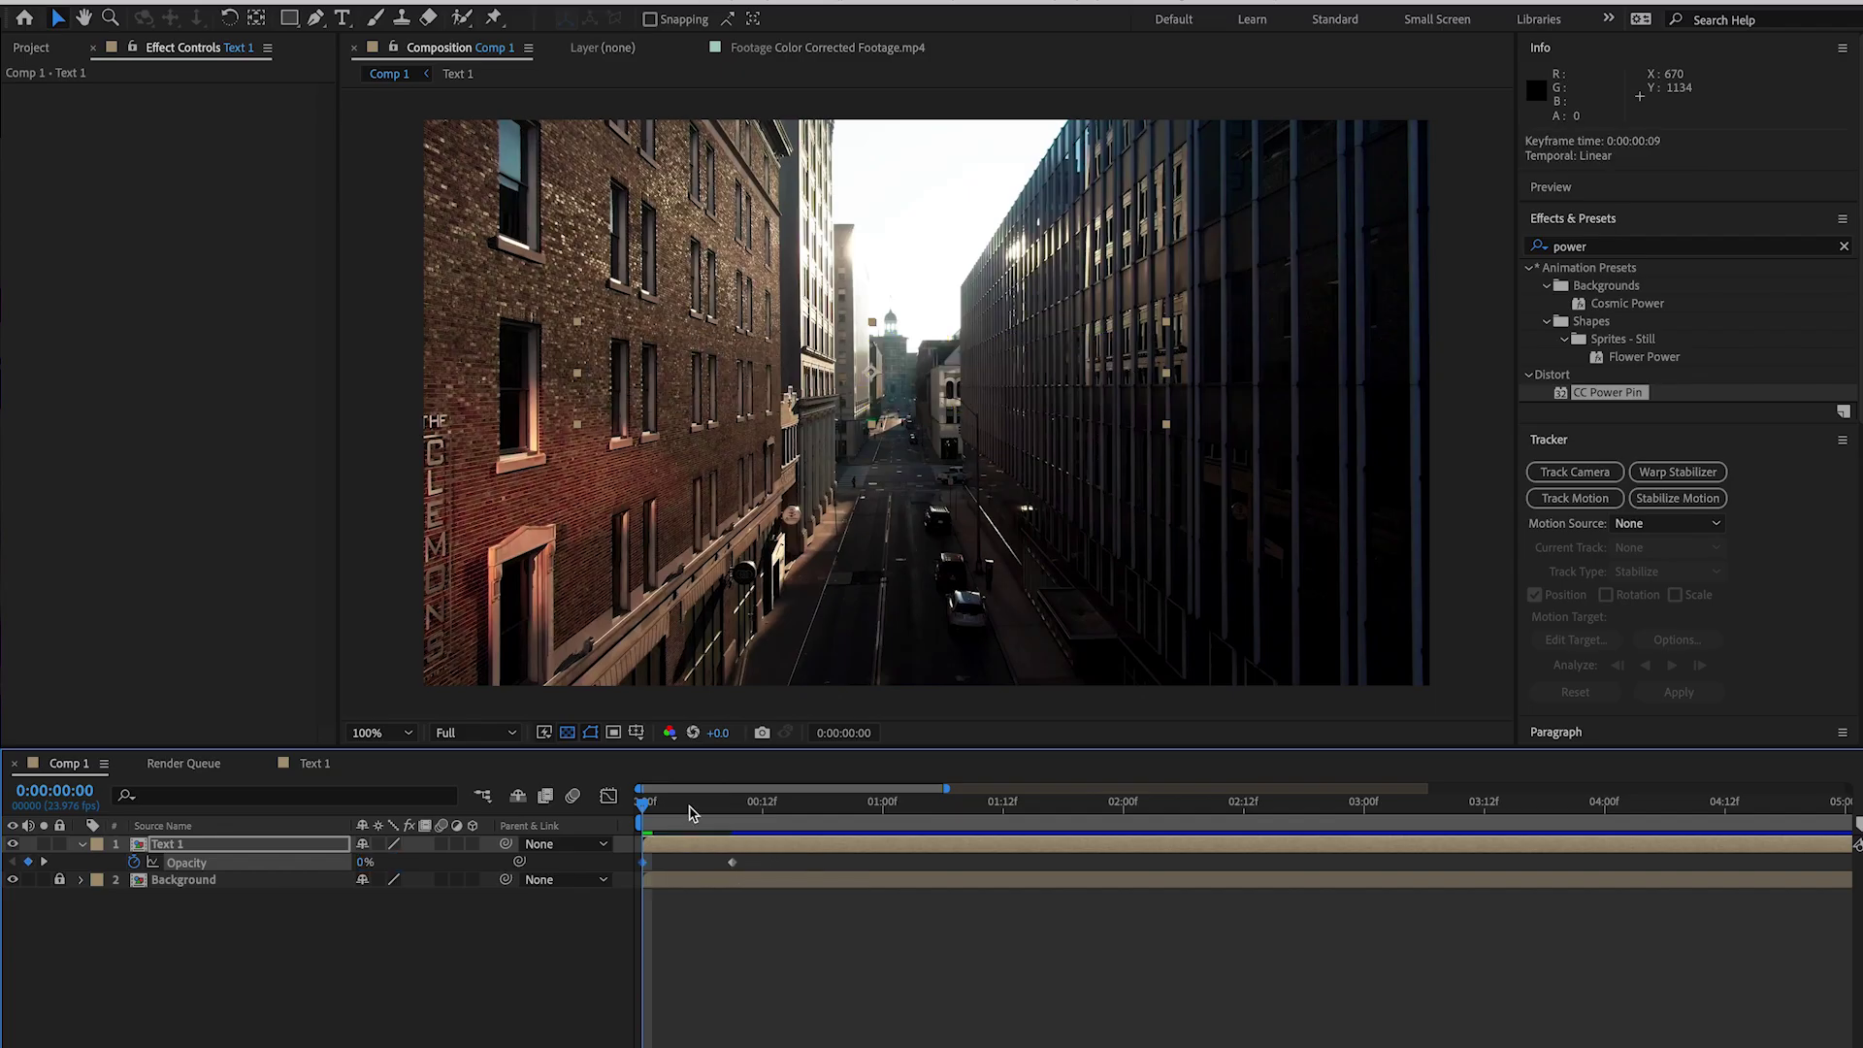
{"action": "left_click_drag", "start_coordinate": [642, 806], "coordinate": [742, 813]}
{"action": "left_click_drag", "start_coordinate": [1633, 401], "coordinate": [776, 844]}
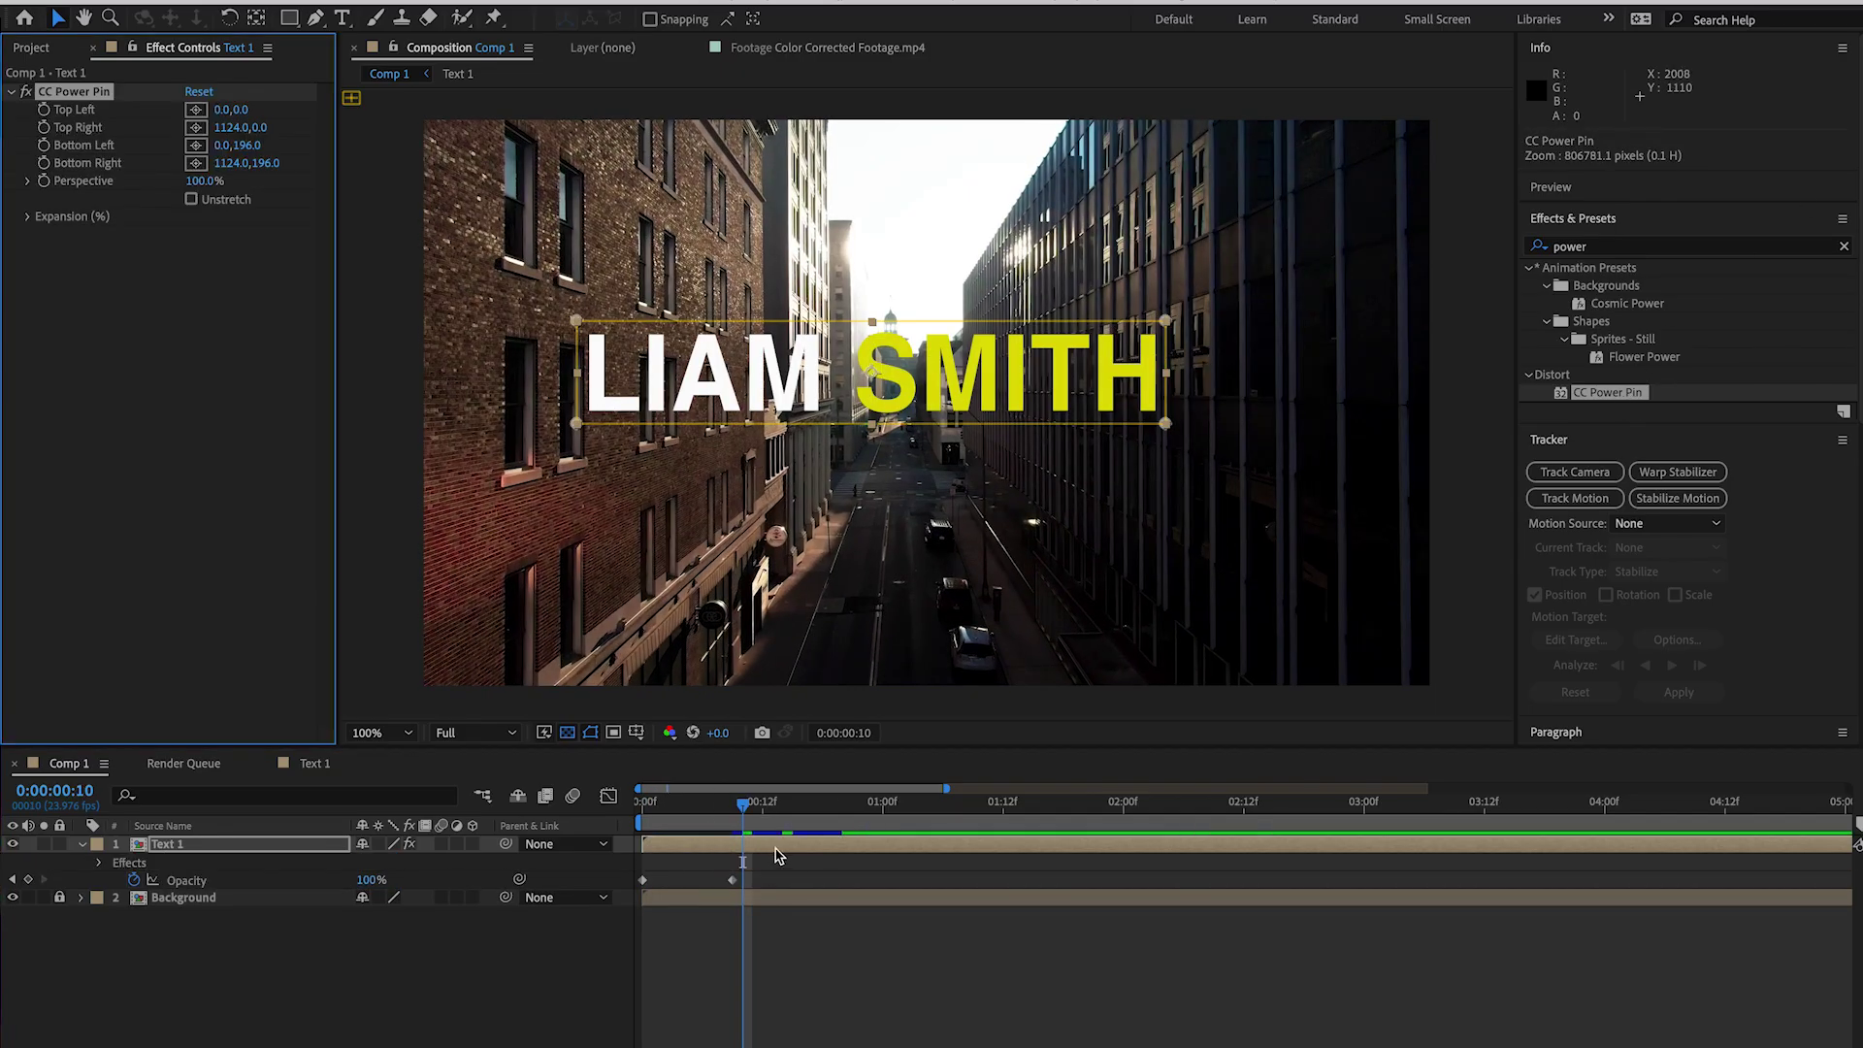
{"action": "left_click", "coordinate": [46, 115]}
Step: At frame 16, drag the title's CC Power Pin corners onto the left building's brick wall
{"action": "key", "text": "Page_Down"}
{"action": "key", "text": "Page_Down"}
{"action": "key", "text": "Page_Down"}
{"action": "key", "text": "Page_Down"}
{"action": "key", "text": "Page_Down"}
{"action": "key", "text": "Page_Down"}
{"action": "key", "text": "u"}
{"action": "left_click_drag", "start_coordinate": [576, 423], "coordinate": [548, 472]}
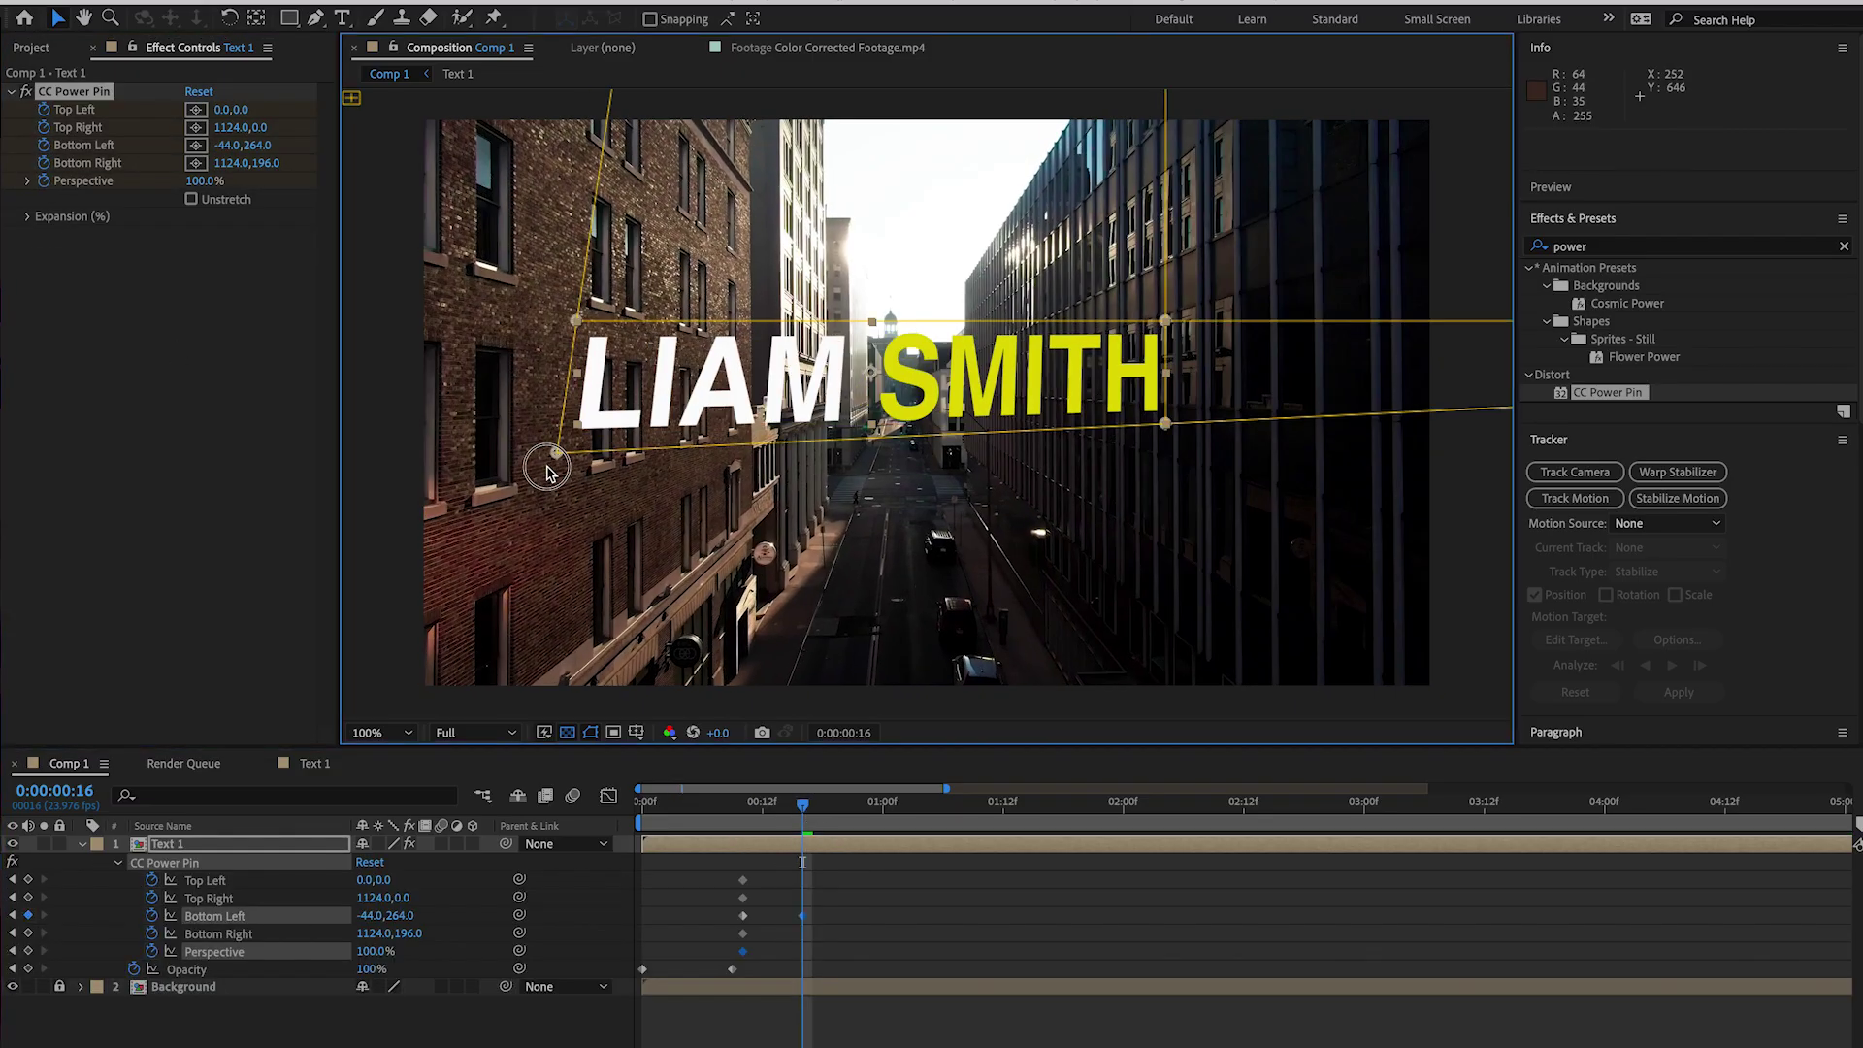
{"action": "left_click_drag", "start_coordinate": [576, 327], "coordinate": [493, 329]}
{"action": "left_click_drag", "start_coordinate": [553, 456], "coordinate": [500, 491]}
{"action": "left_click_drag", "start_coordinate": [1153, 322], "coordinate": [798, 328]}
{"action": "left_click_drag", "start_coordinate": [1165, 422], "coordinate": [797, 416]}
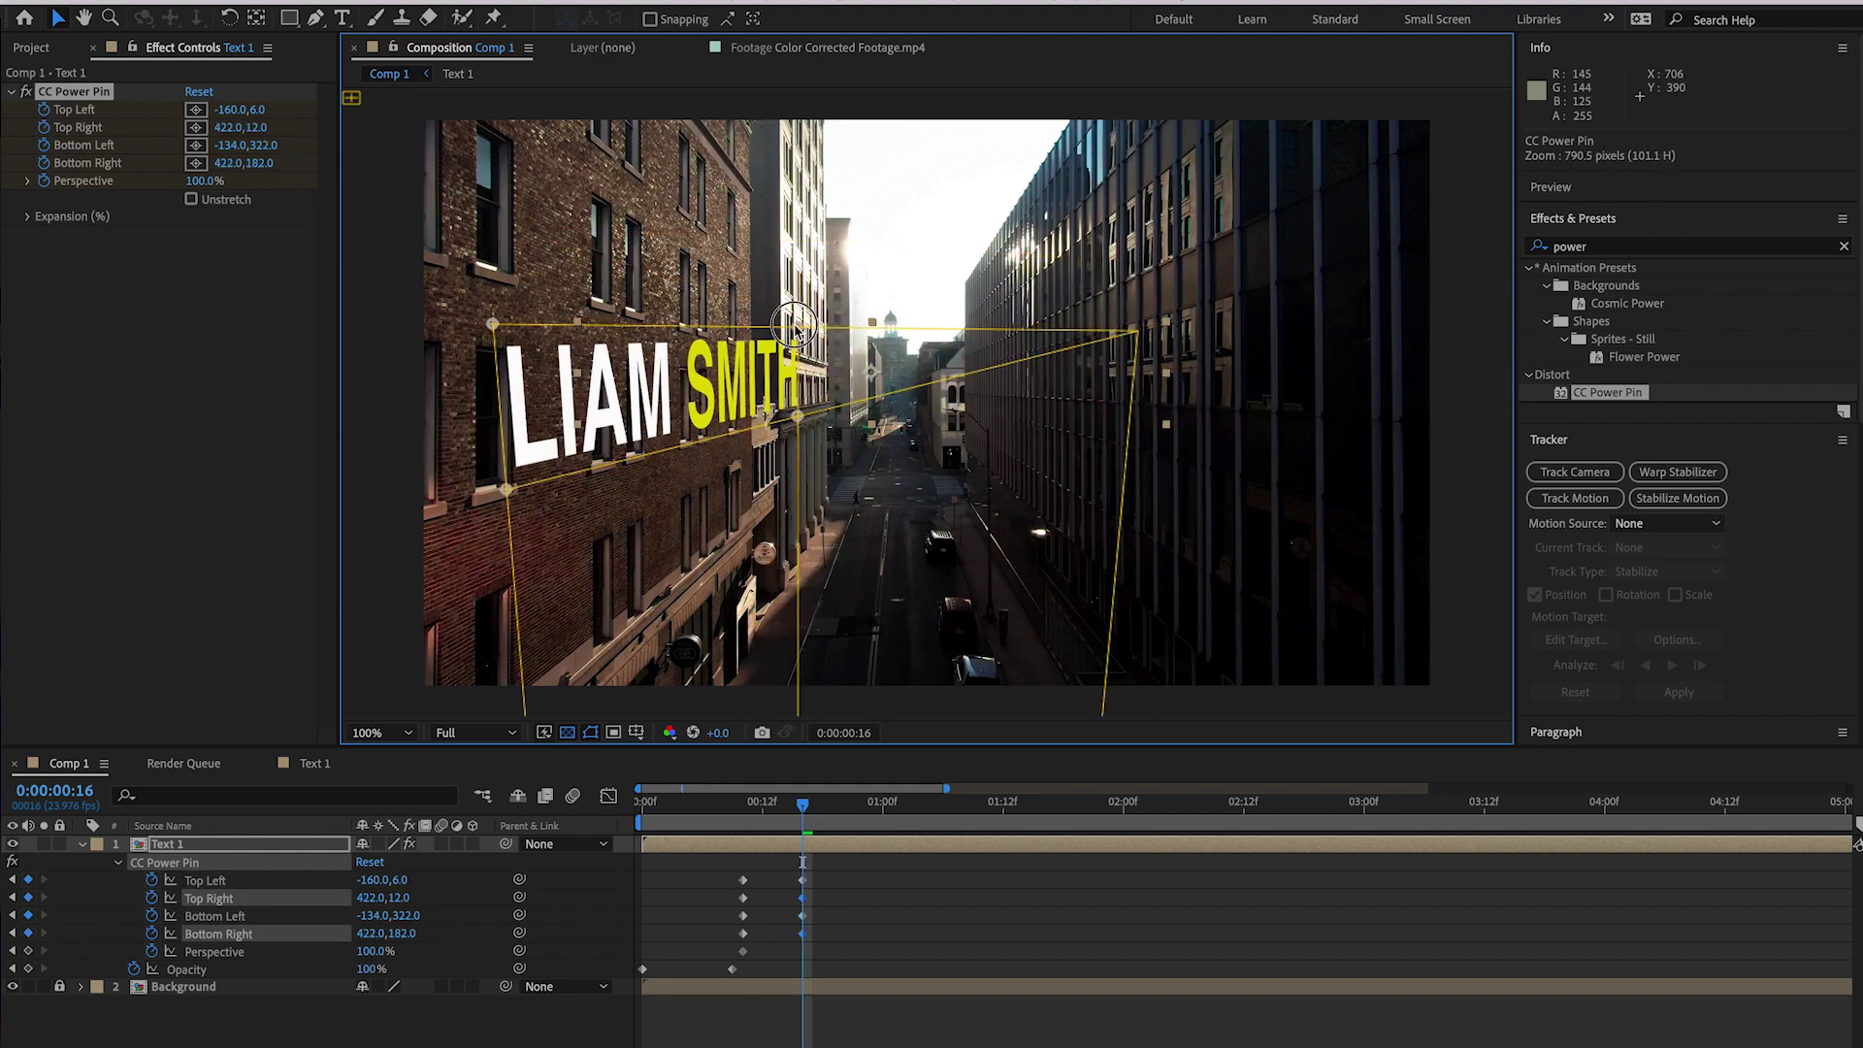
{"action": "left_click_drag", "start_coordinate": [794, 330], "coordinate": [766, 330]}
{"action": "left_click_drag", "start_coordinate": [798, 415], "coordinate": [768, 407]}
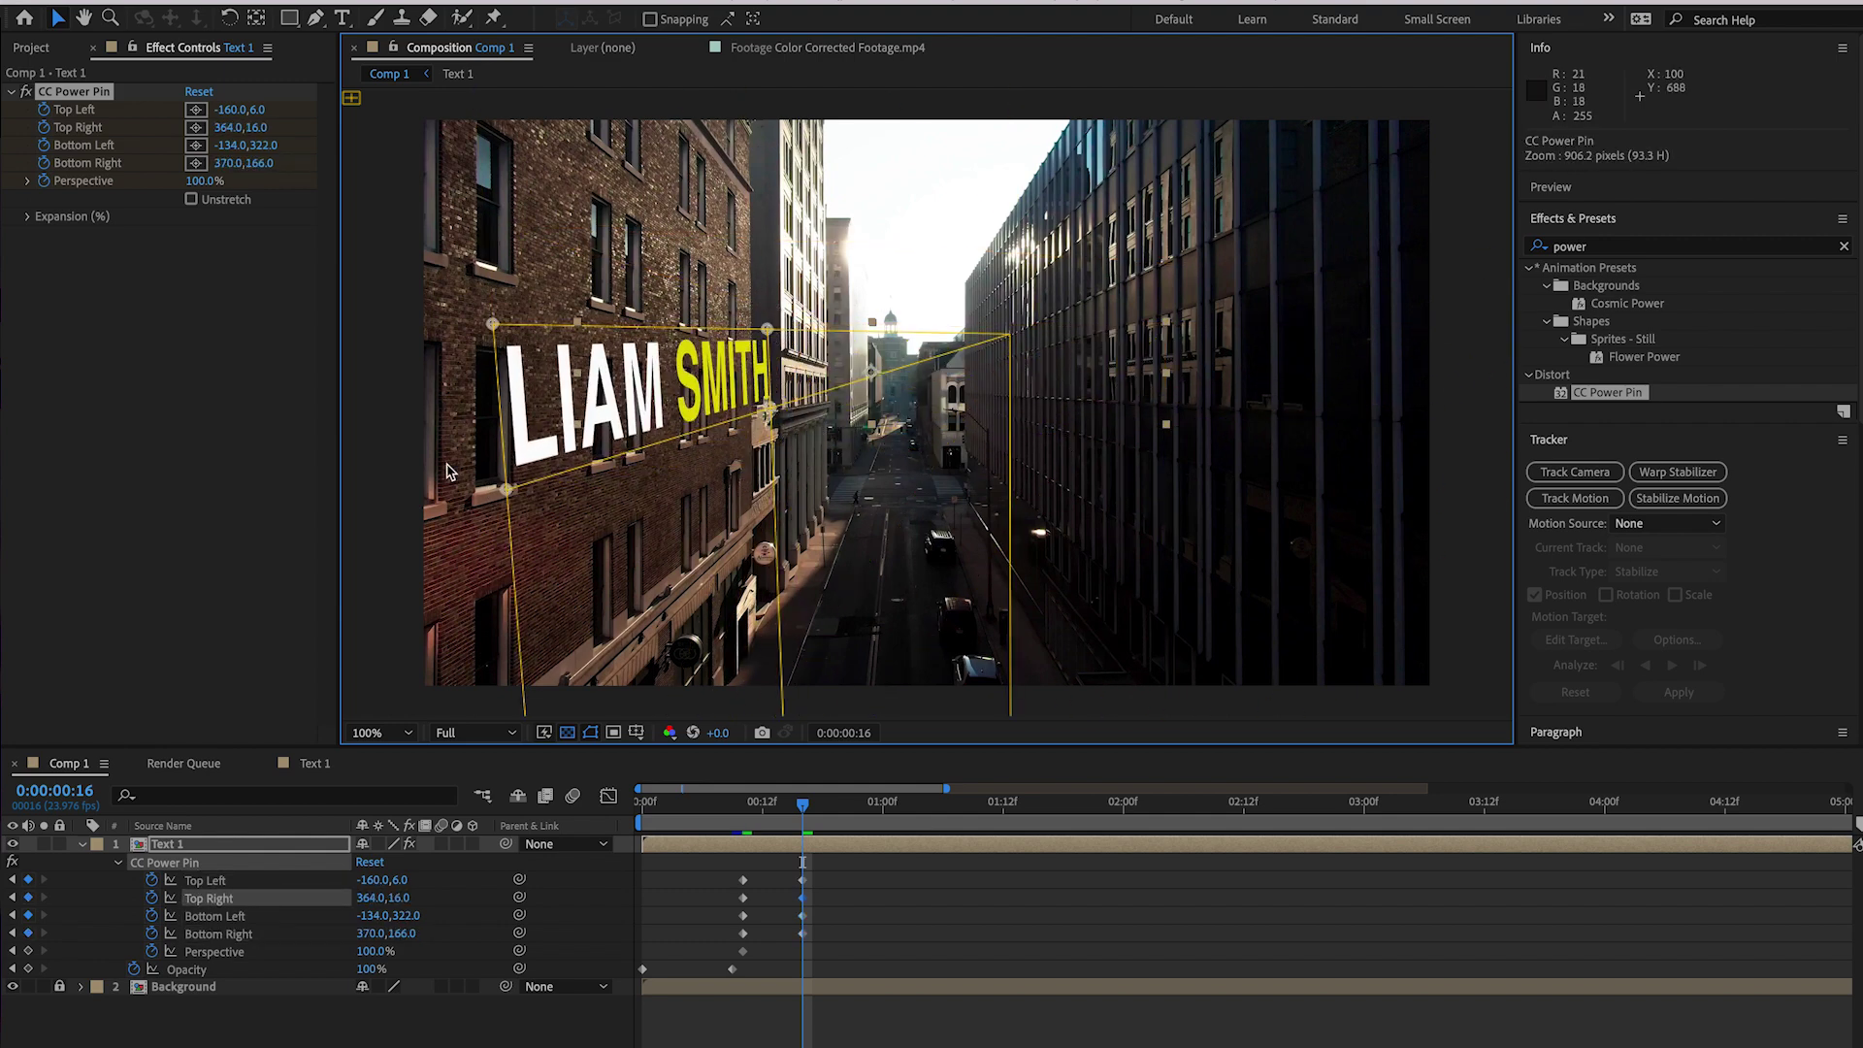
Step: Keyframe Perspective at 55%, nudge the warped title left and down, and select the Power Pin keyframes
{"action": "left_click", "coordinate": [196, 181]}
{"action": "left_click_drag", "start_coordinate": [531, 498], "coordinate": [473, 493]}
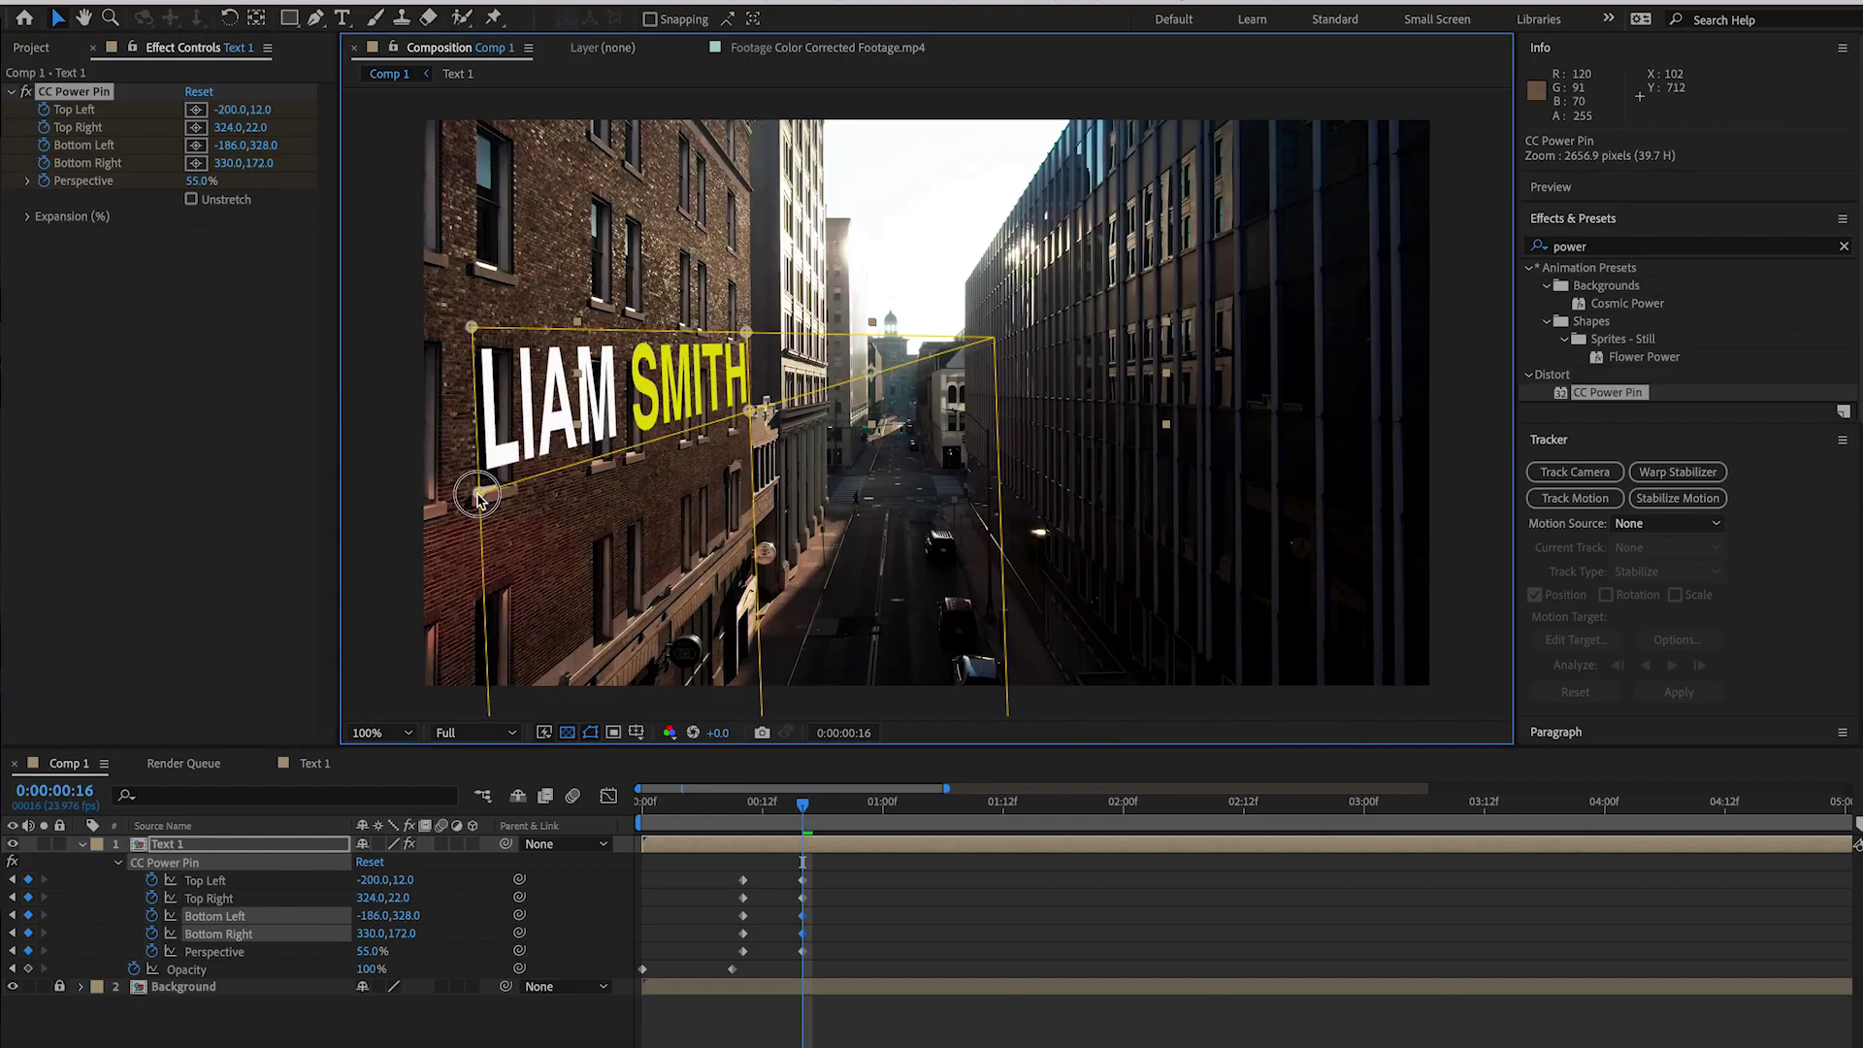
{"action": "left_click_drag", "start_coordinate": [726, 871], "coordinate": [825, 959]}
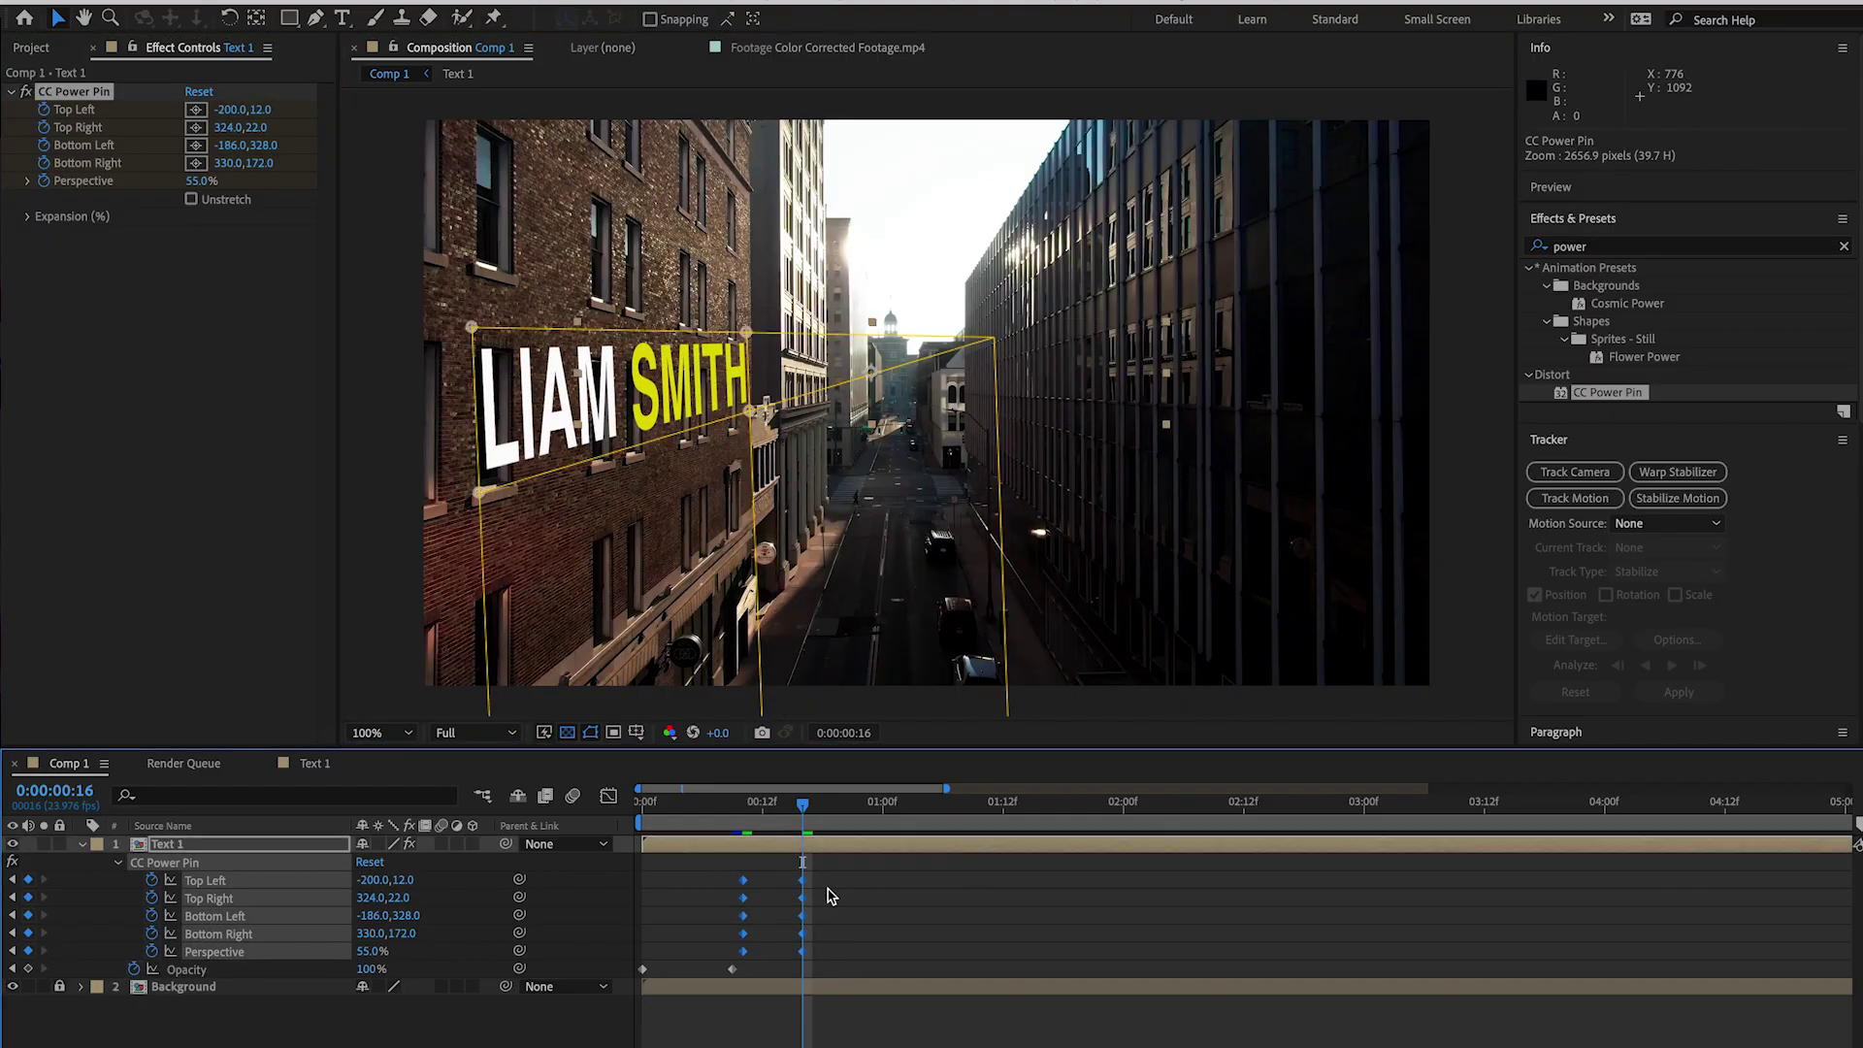
{"action": "left_click", "coordinate": [1043, 865]}
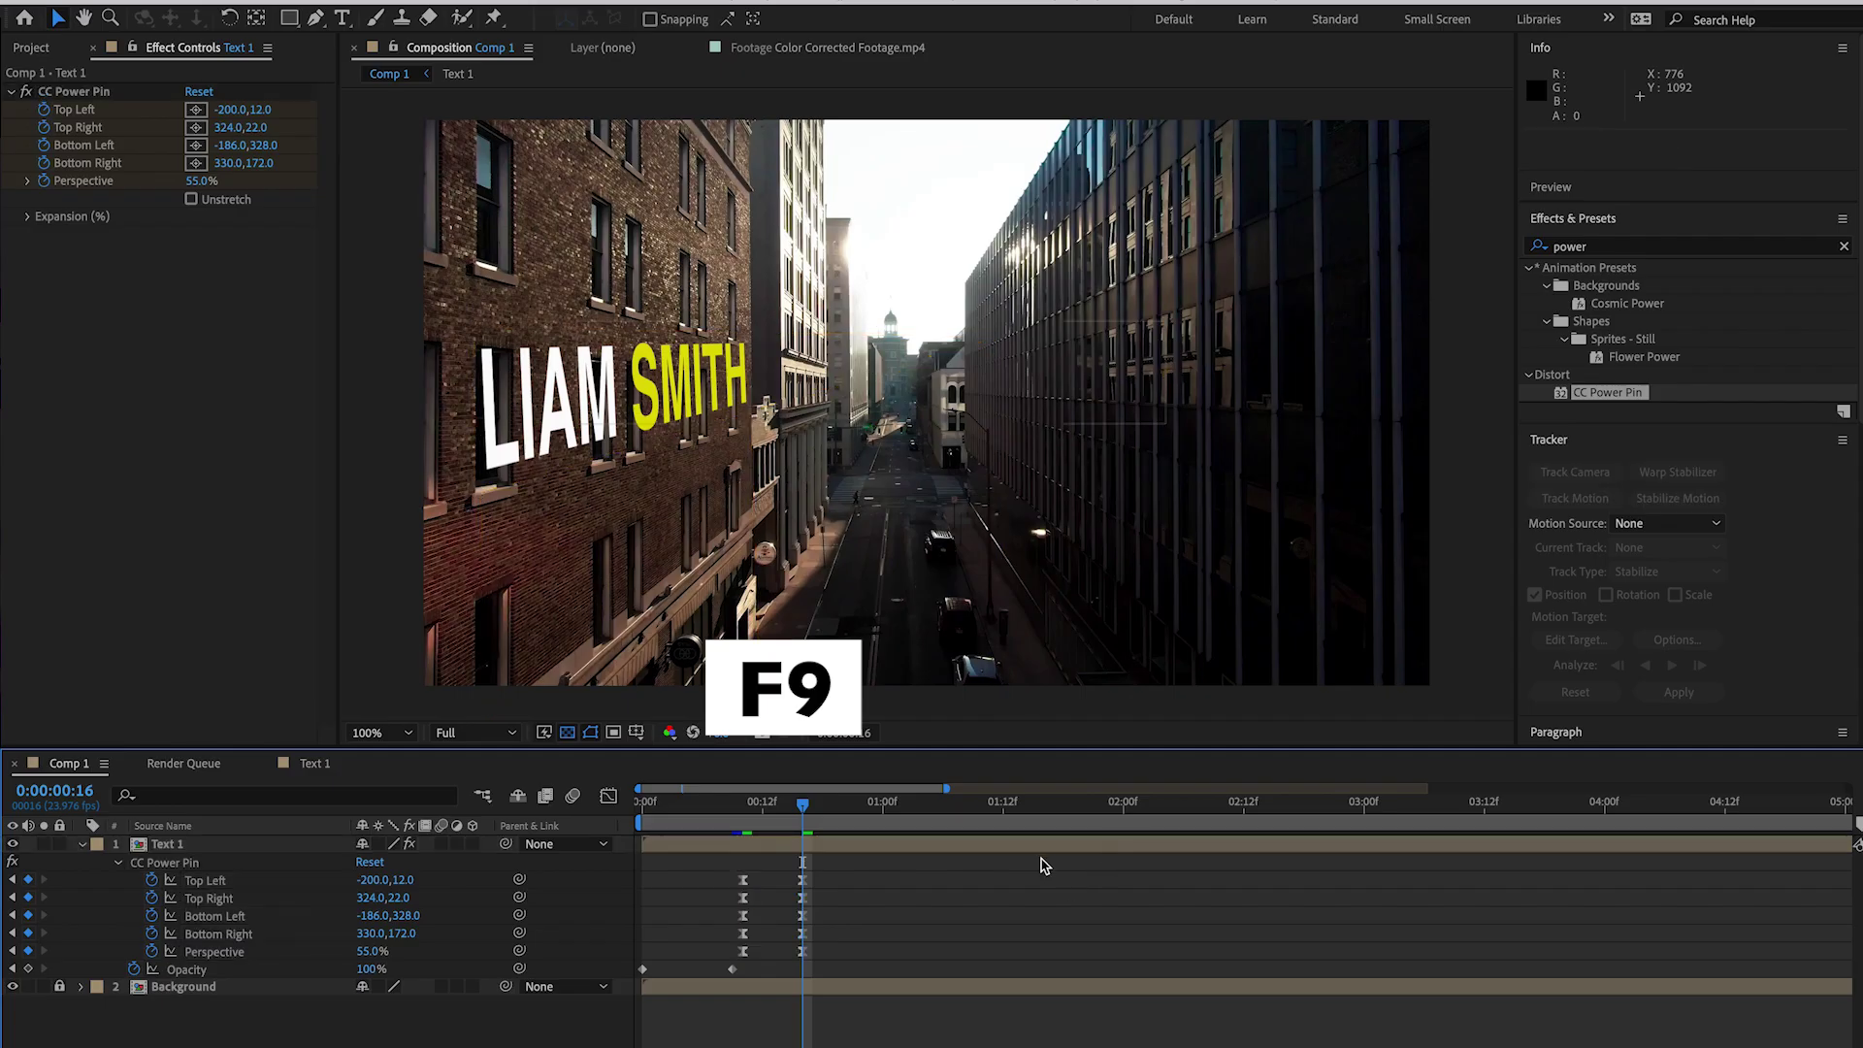
{"action": "left_click_drag", "start_coordinate": [756, 807], "coordinate": [948, 866]}
{"action": "key", "text": "Home"}
{"action": "key", "text": "space"}
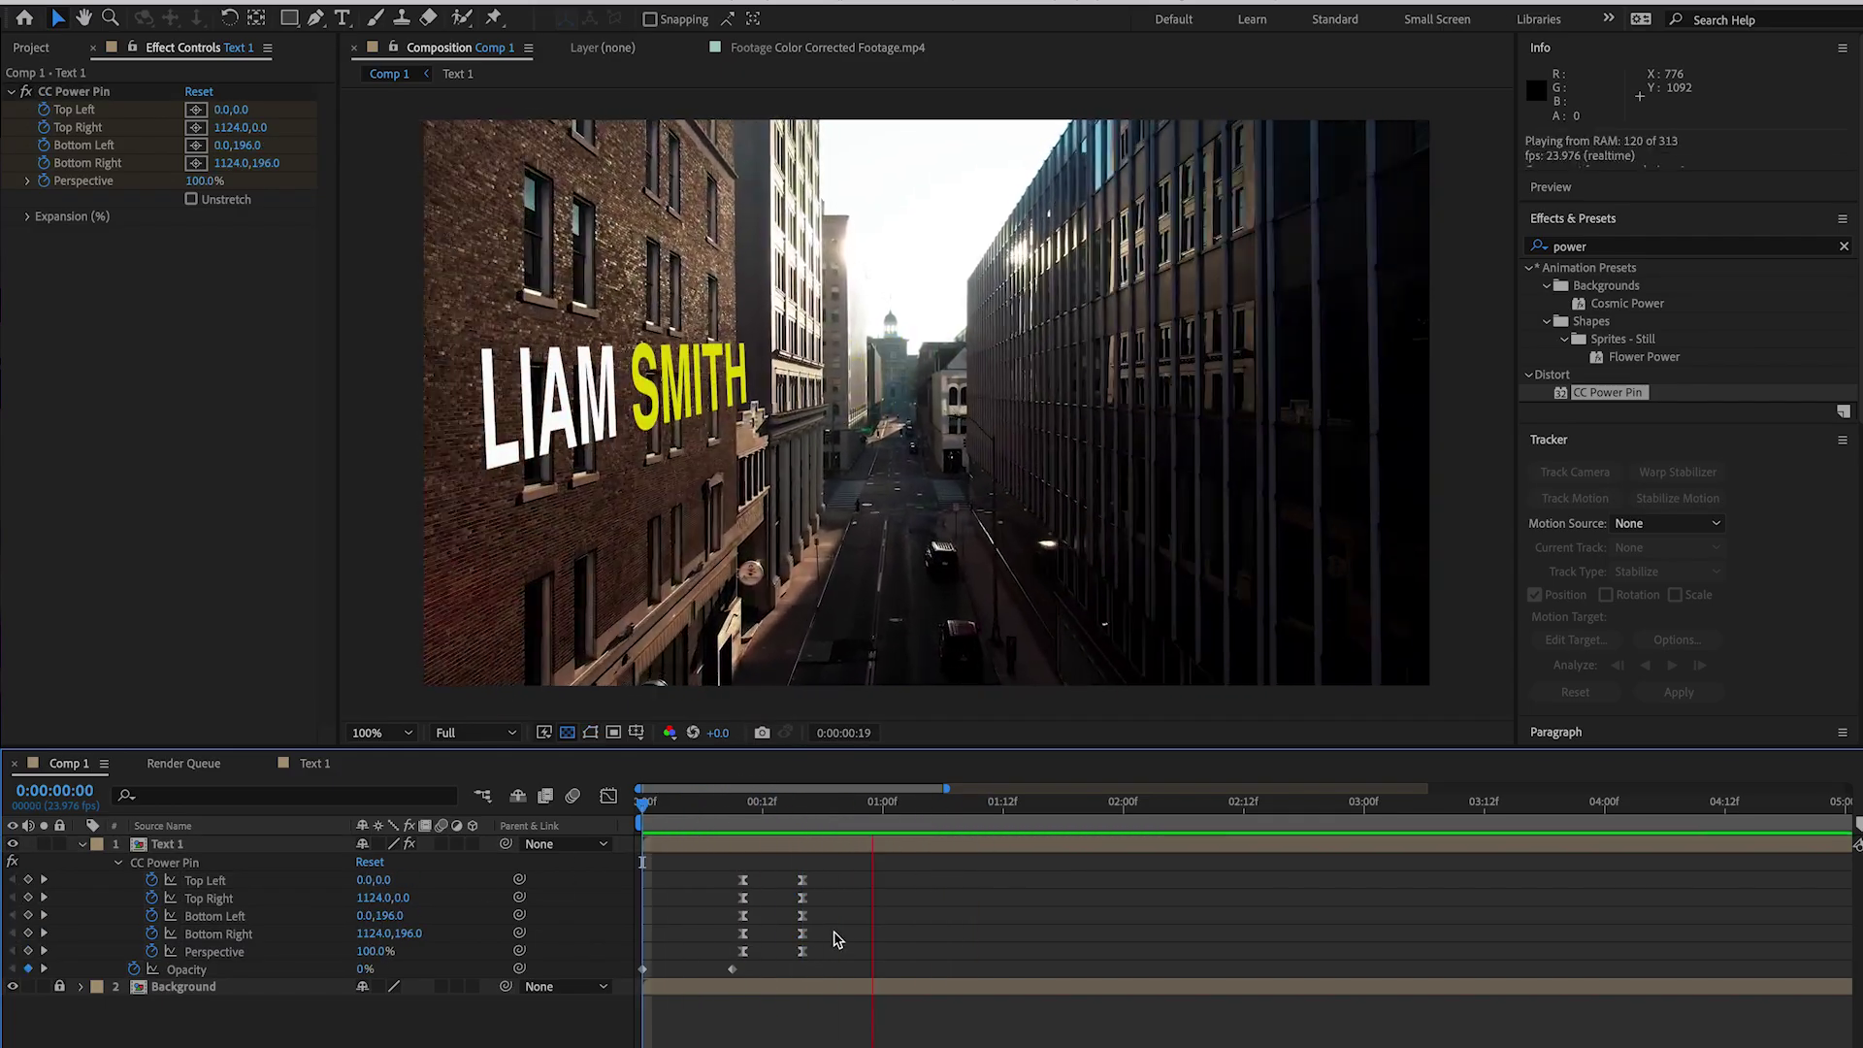